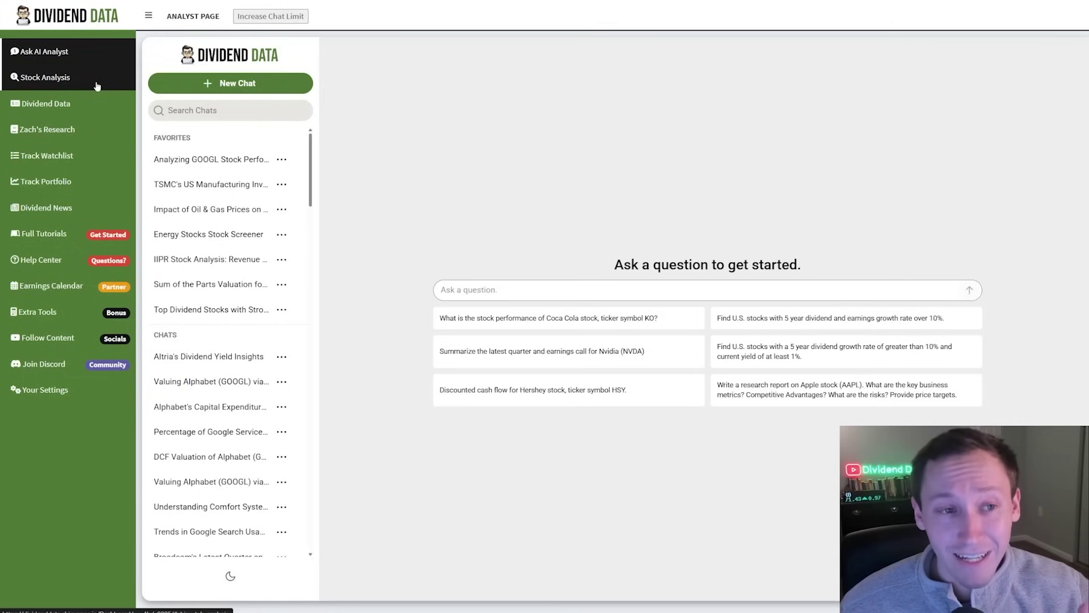
# - View the combined portfolio overview, and open the full stock analysis for MSFT / Microsoft Corporation
pyautogui.click(46, 181)
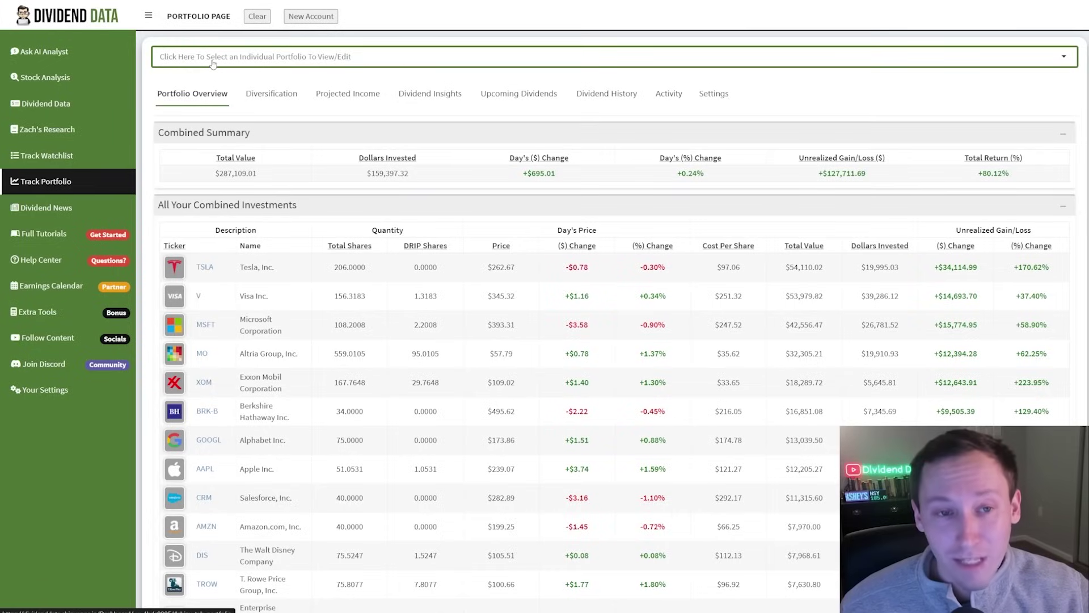
pyautogui.click(103, 71)
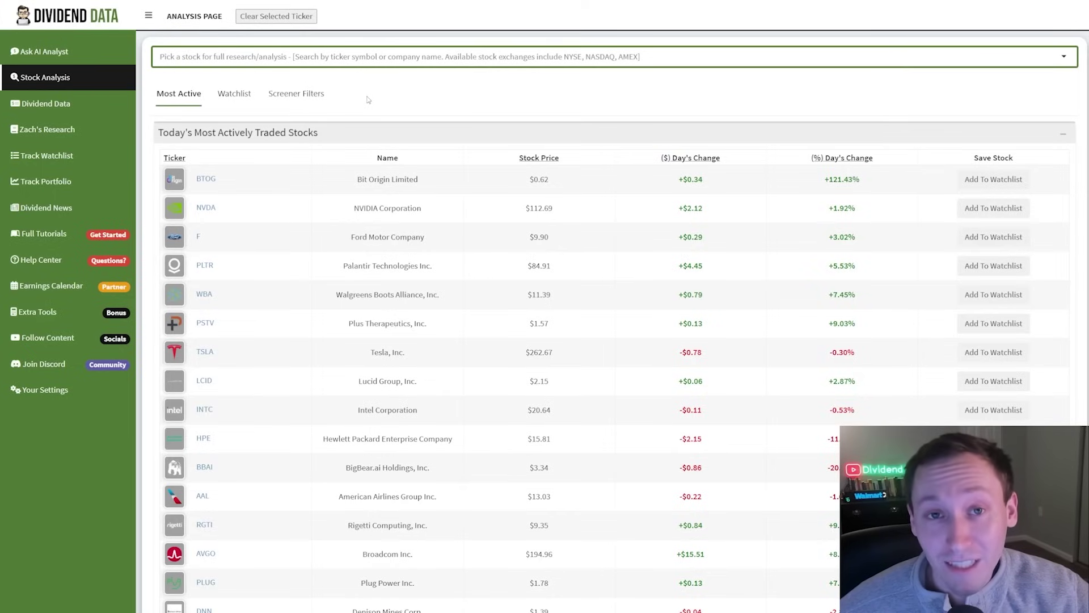
pyautogui.click(239, 61)
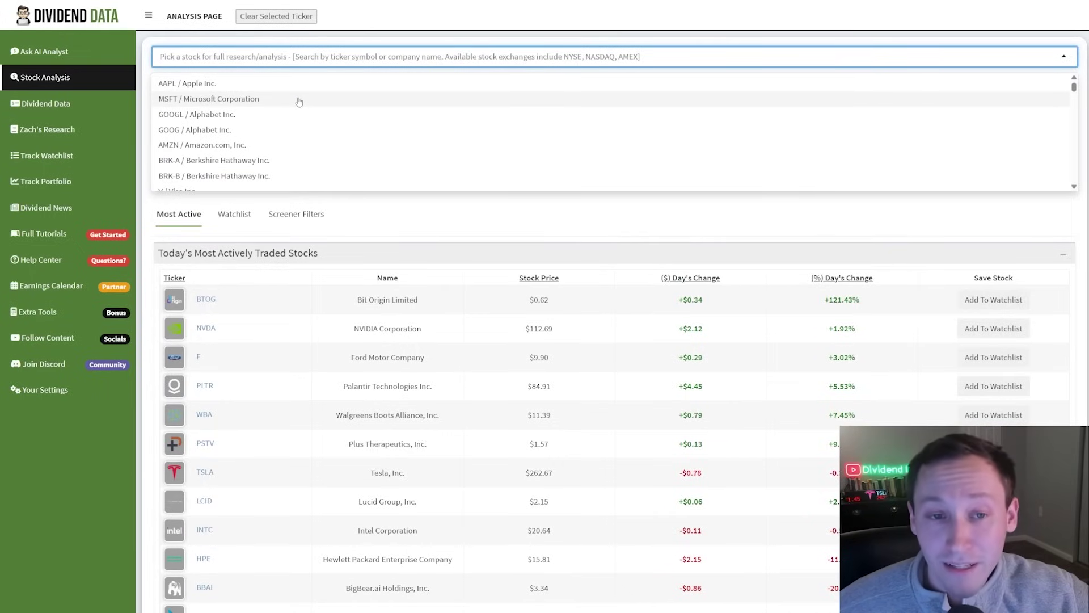
pyautogui.click(265, 100)
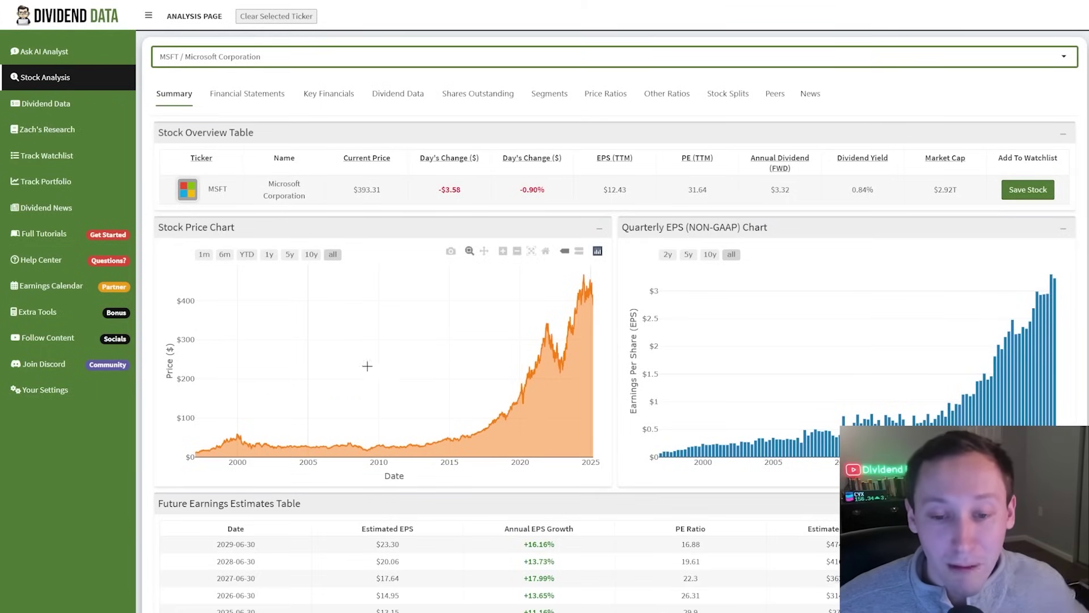
# - Hide the navigation sidebar and review Microsoft's summary, including earnings estimates, price targets, analyst grades and company description
pyautogui.scroll(-2, 365, 365)
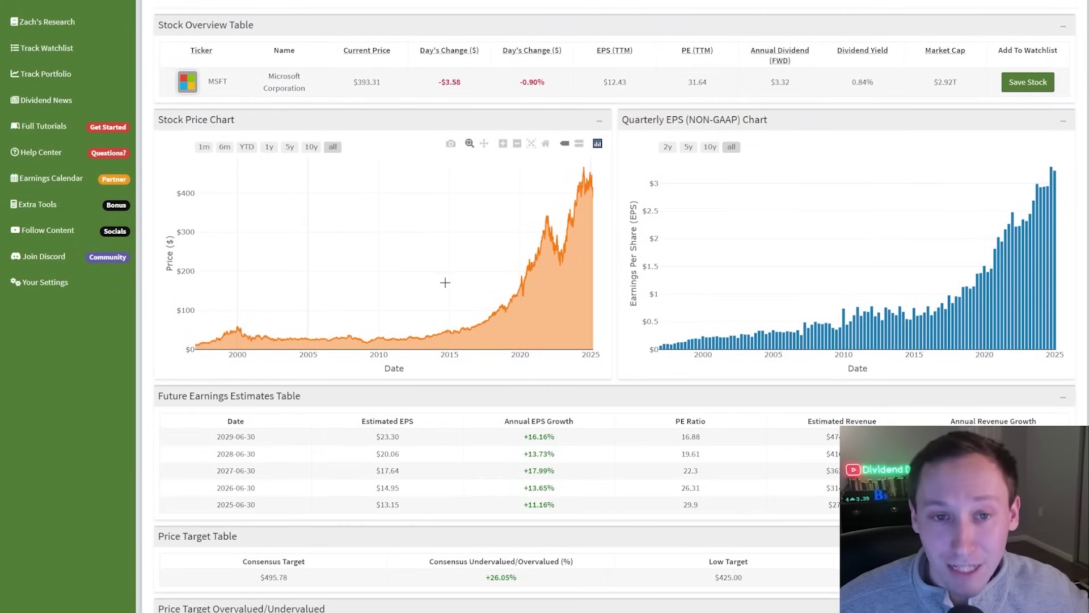
pyautogui.scroll(2, 321, 194)
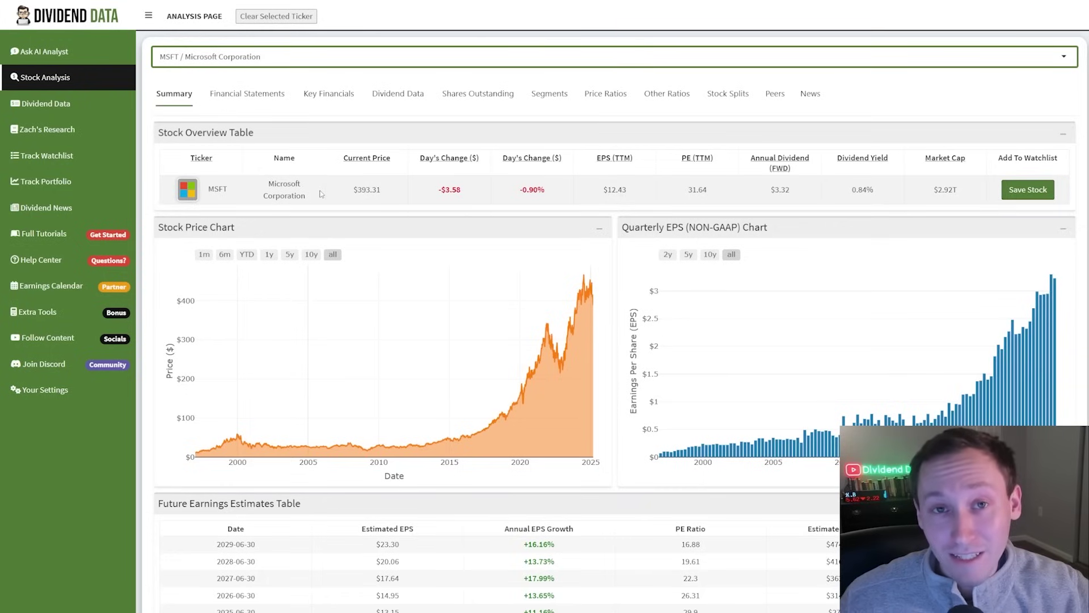
pyautogui.scroll(-1, 802, 348)
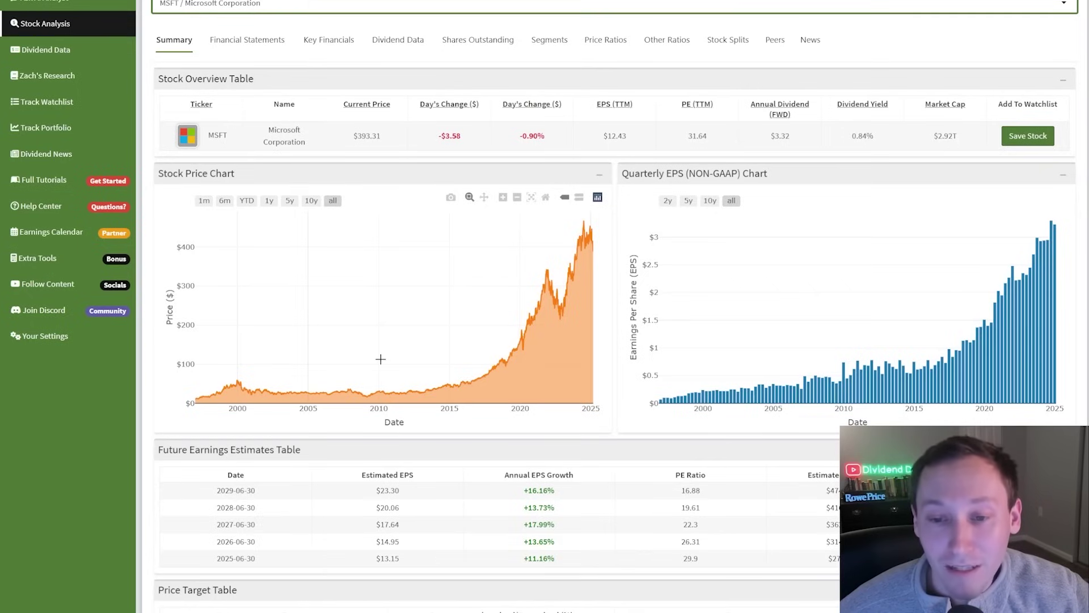
pyautogui.scroll(1, 149, 18)
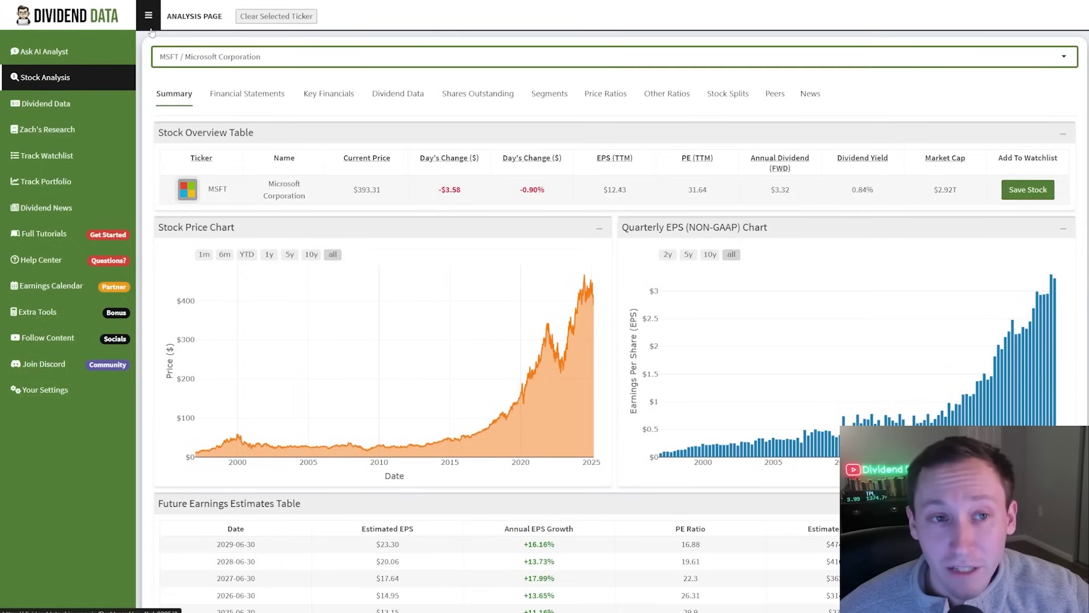
pyautogui.click(150, 25)
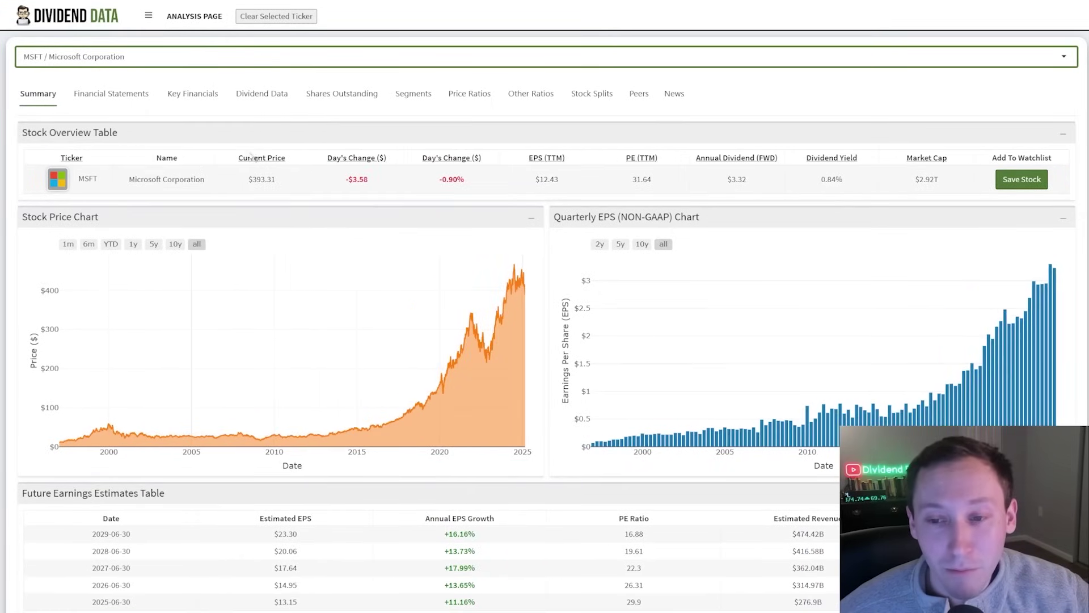
pyautogui.scroll(-8, 327, 180)
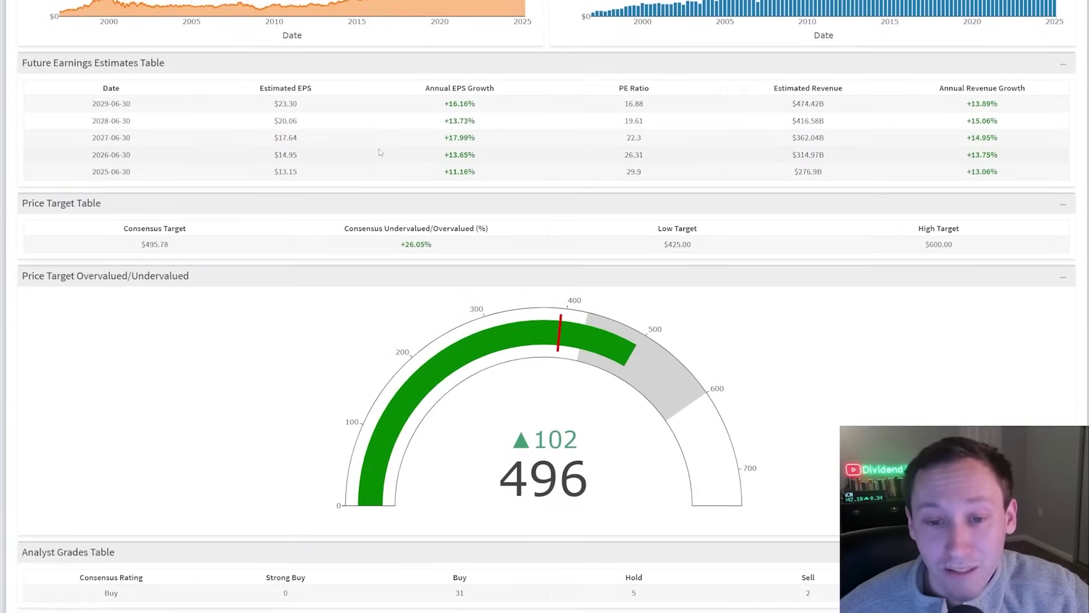
pyautogui.scroll(-3, 380, 152)
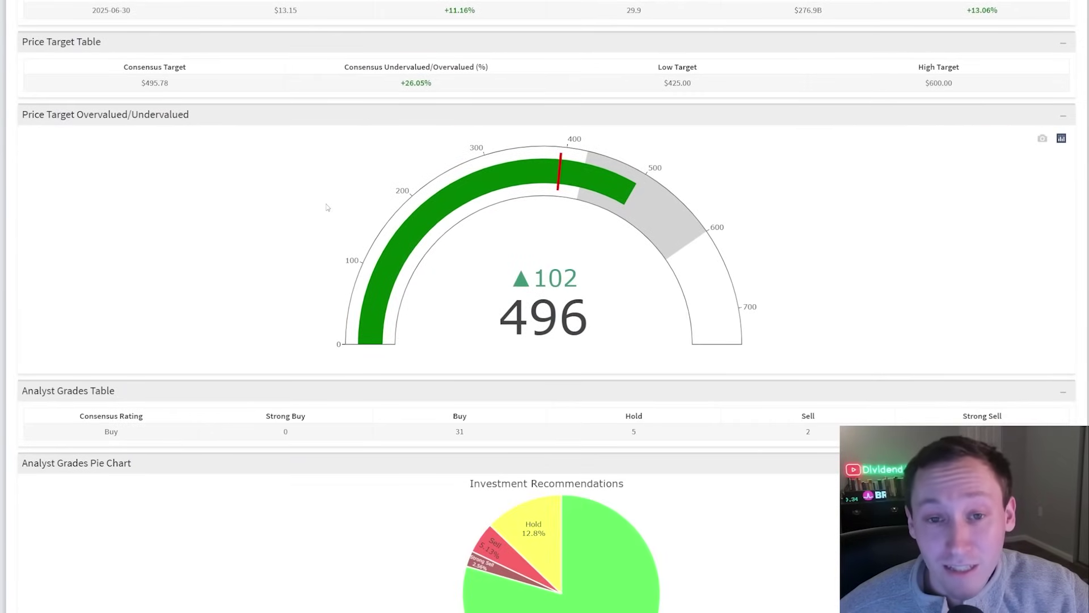
pyautogui.scroll(-6, 327, 207)
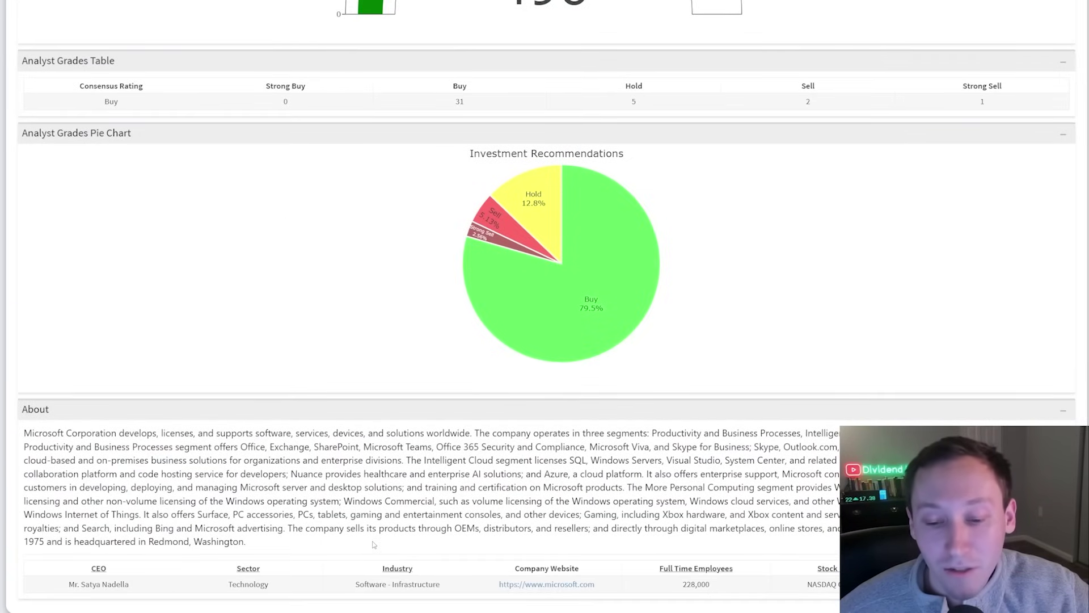
pyautogui.scroll(5, 371, 536)
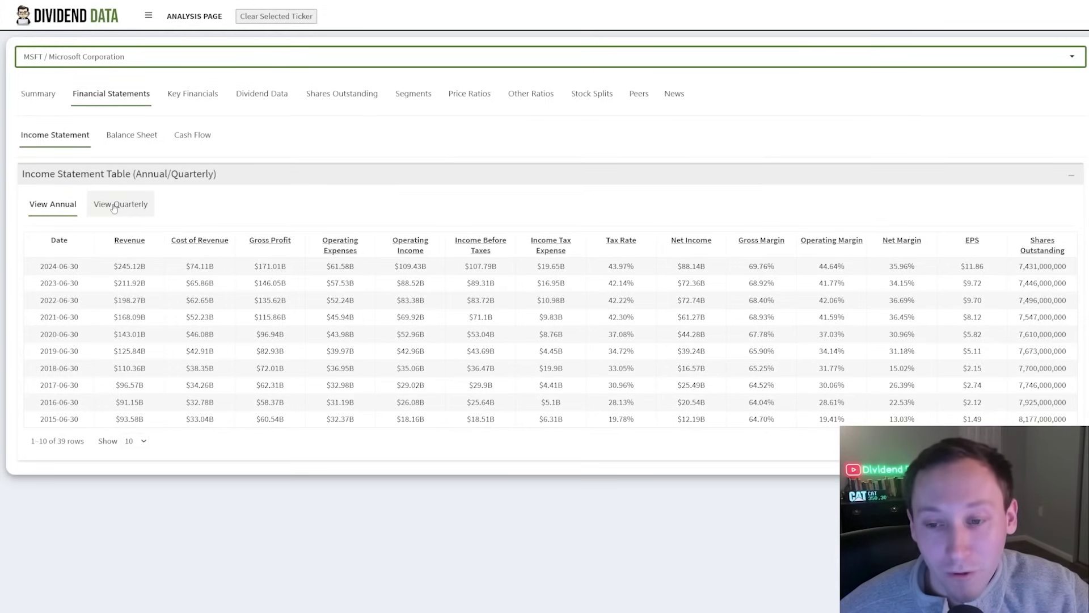
# - Review Microsoft's revenue per share growth, charts and tables in the key financials, and show the free cash flow data
pyautogui.click(193, 94)
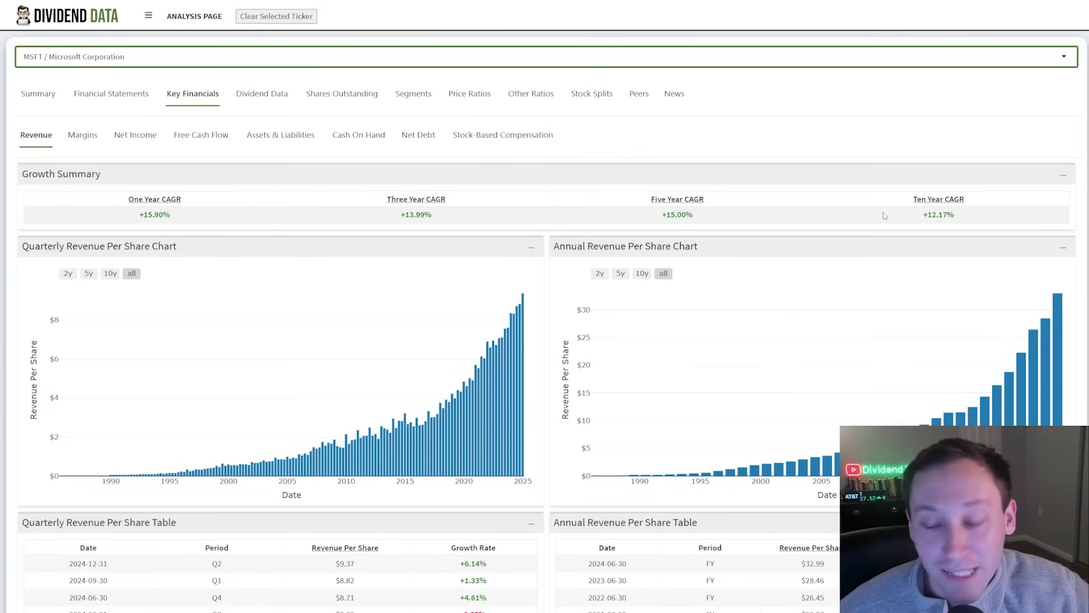
pyautogui.scroll(-3, 870, 218)
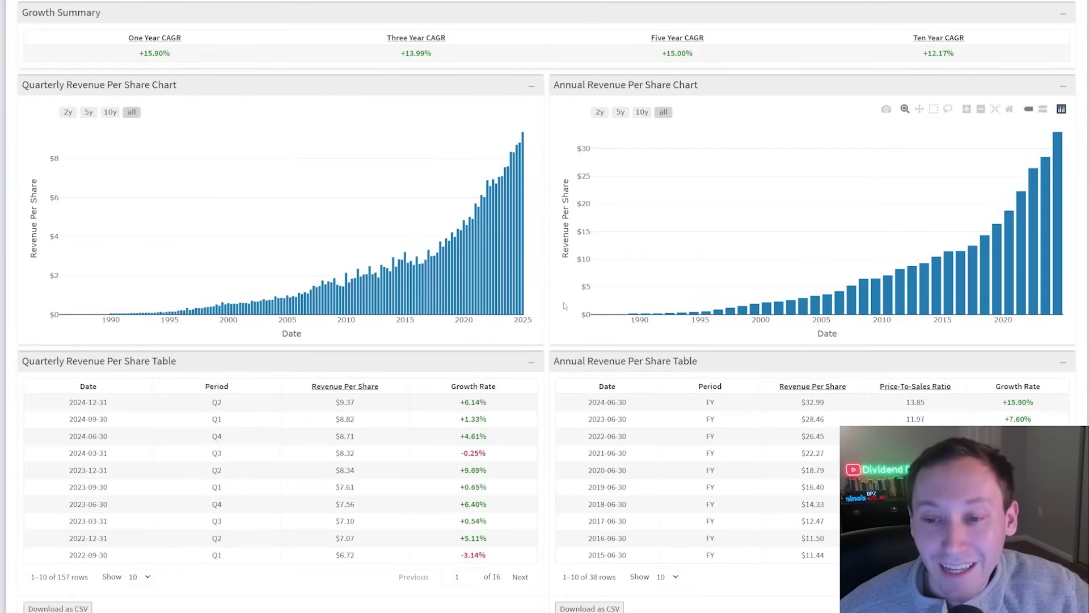
pyautogui.scroll(3, 565, 307)
pyautogui.click(213, 147)
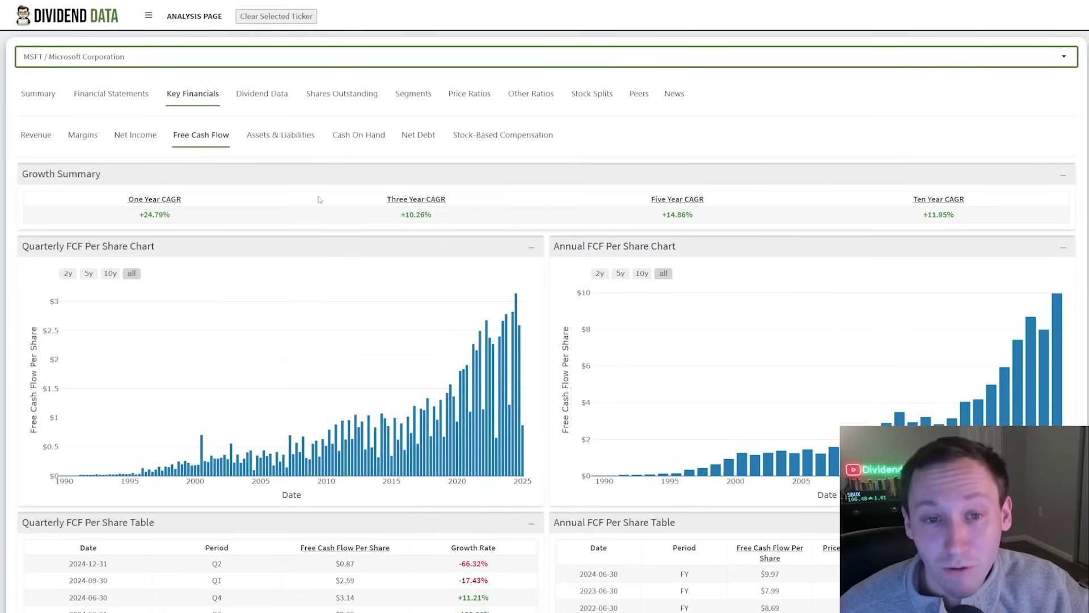
# - Examine Microsoft's dividend data, from the snapshot and annual dividend to growth rates, dividend history and payout ratio charts
pyautogui.click(267, 101)
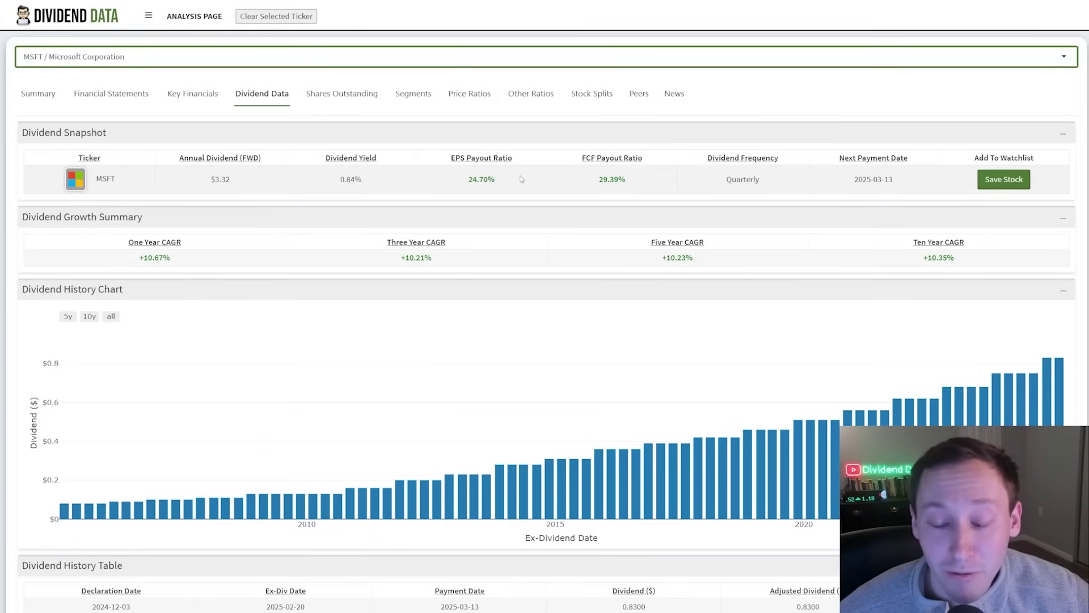
pyautogui.moveTo(372, 184); pyautogui.dragTo(305, 182)
pyautogui.click(305, 182)
pyautogui.moveTo(206, 180); pyautogui.dragTo(258, 183)
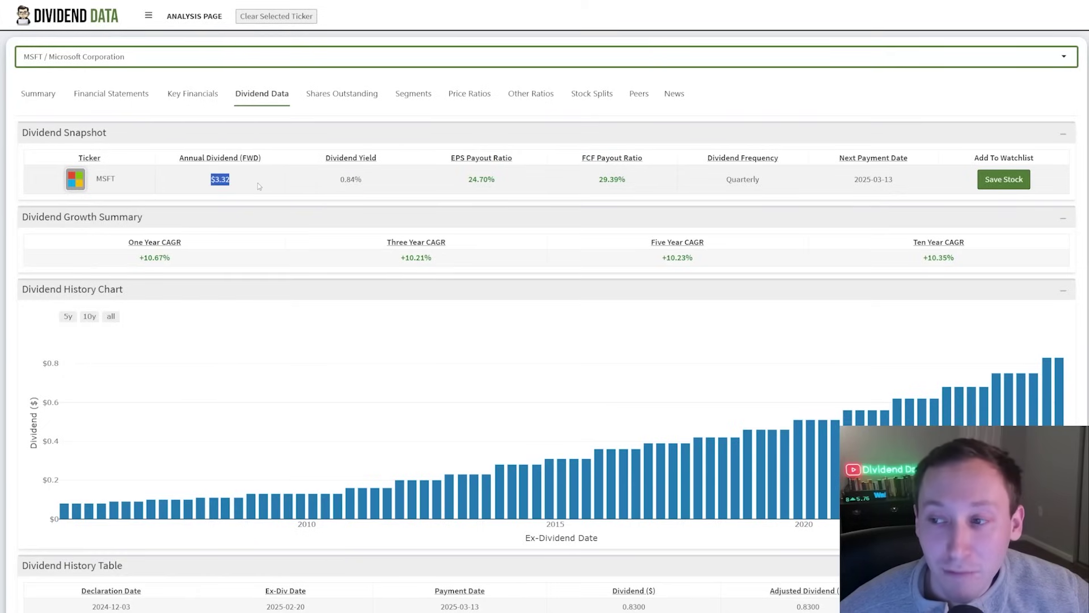
pyautogui.click(258, 182)
pyautogui.scroll(-2, 257, 183)
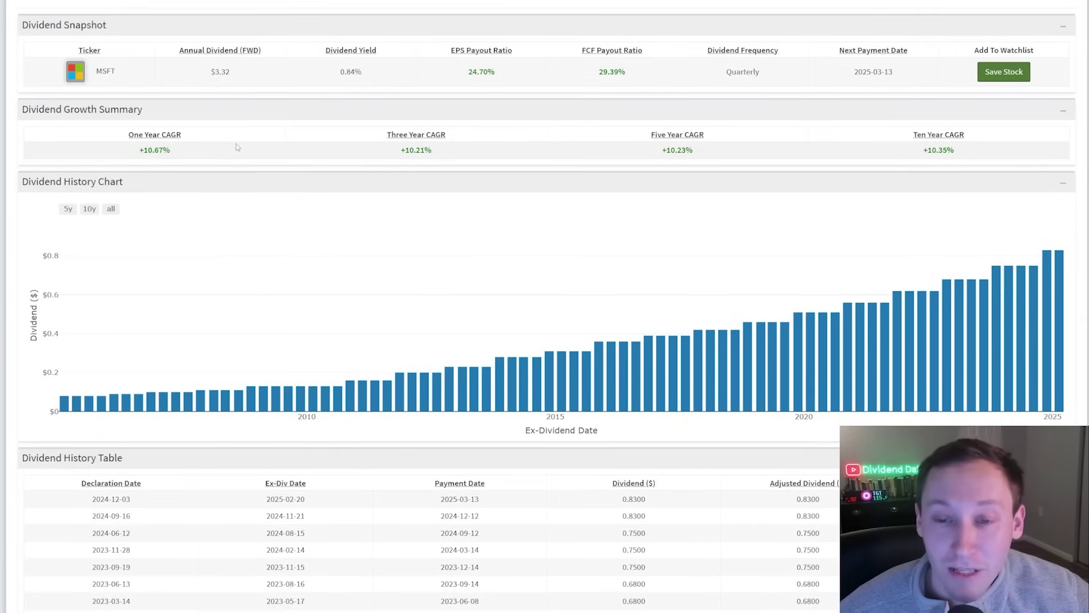
pyautogui.scroll(-6, 363, 149)
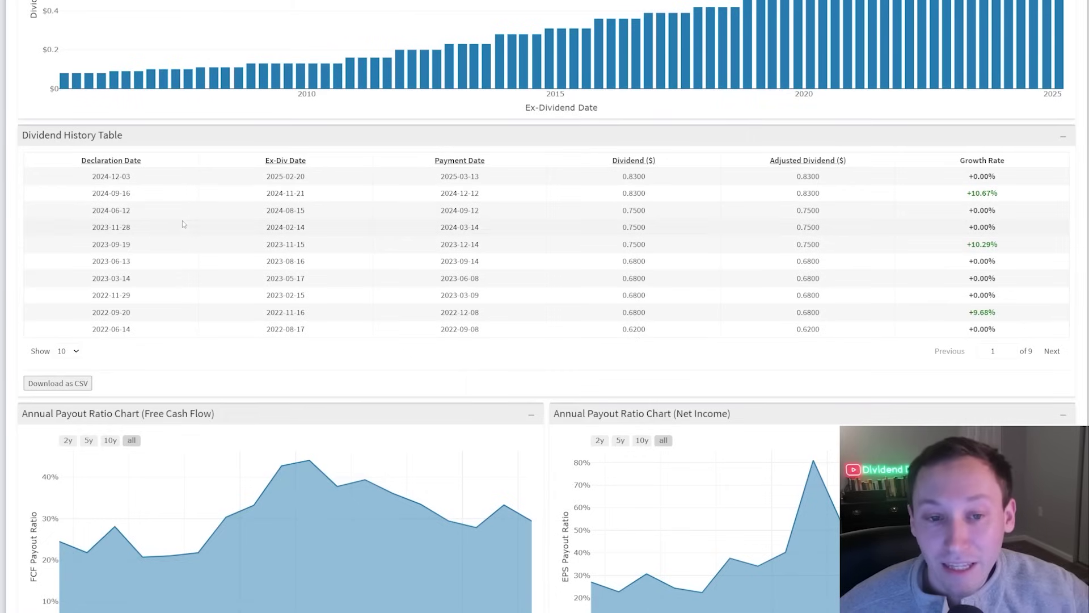
pyautogui.moveTo(967, 192); pyautogui.dragTo(1008, 195)
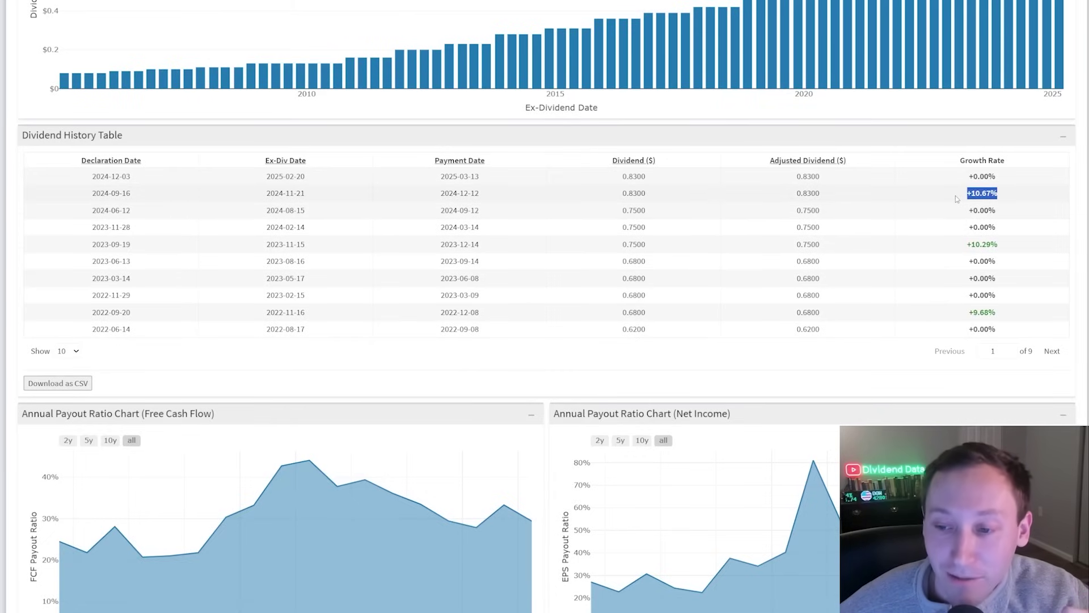
pyautogui.scroll(-7, 957, 198)
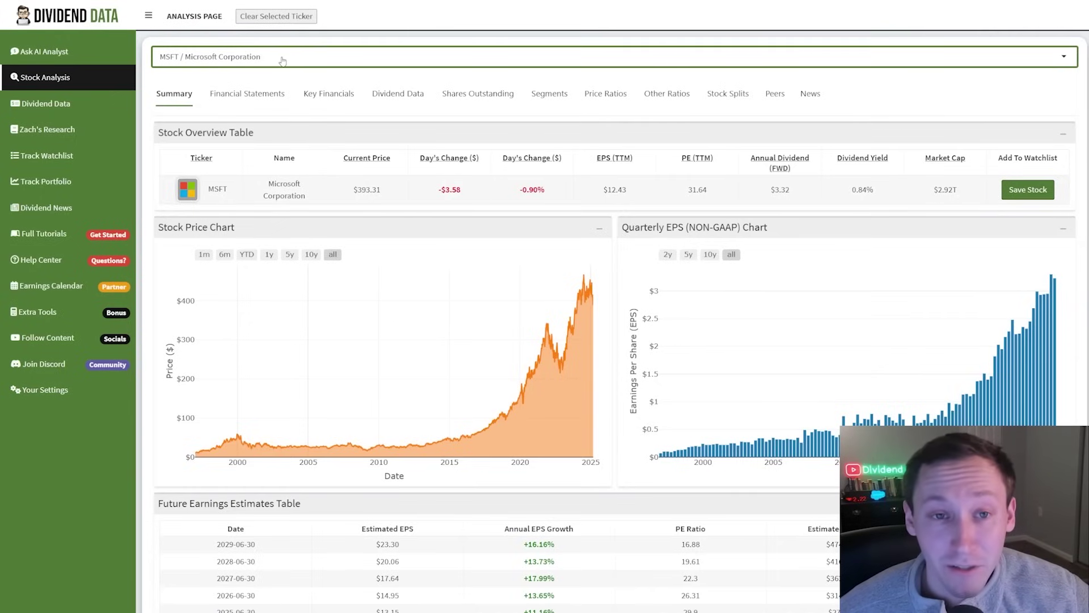
# - Clear the selected MSFT ticker to return the stock analysis to the most actively traded stocks
pyautogui.click(282, 61)
pyautogui.click(313, 41)
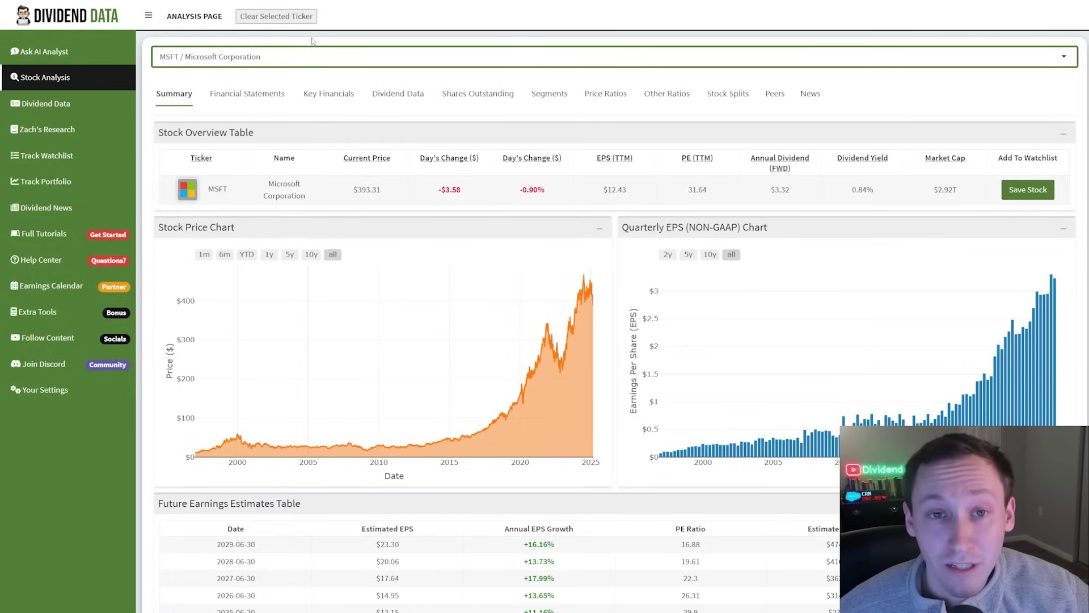
pyautogui.click(273, 19)
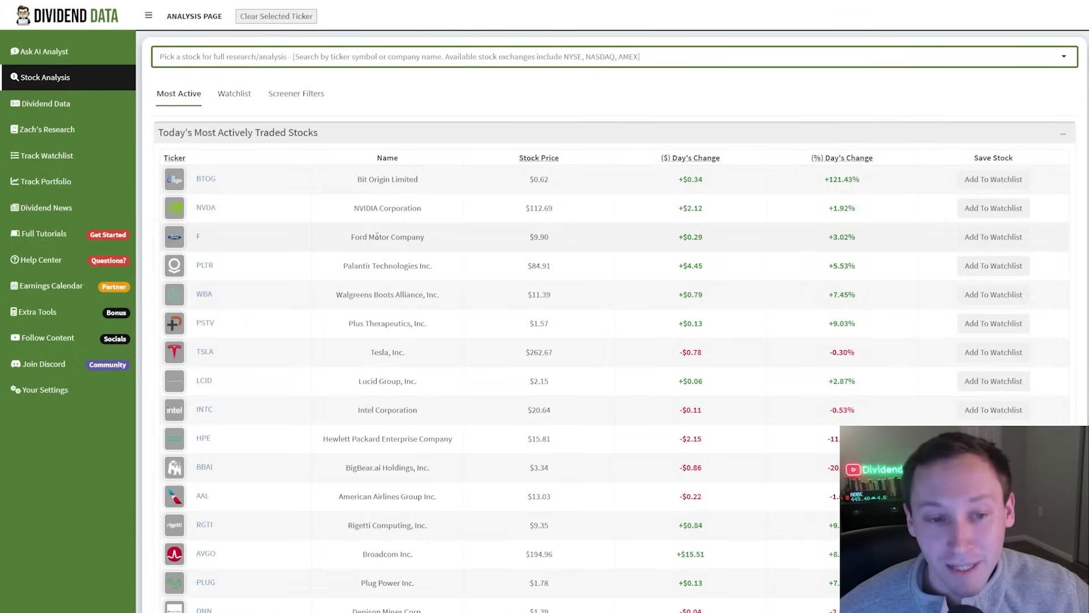
# - Open the Dividend Data page and examine the dividend snapshot, growth and history of Mastercard (MA) from the top growth list
pyautogui.click(46, 103)
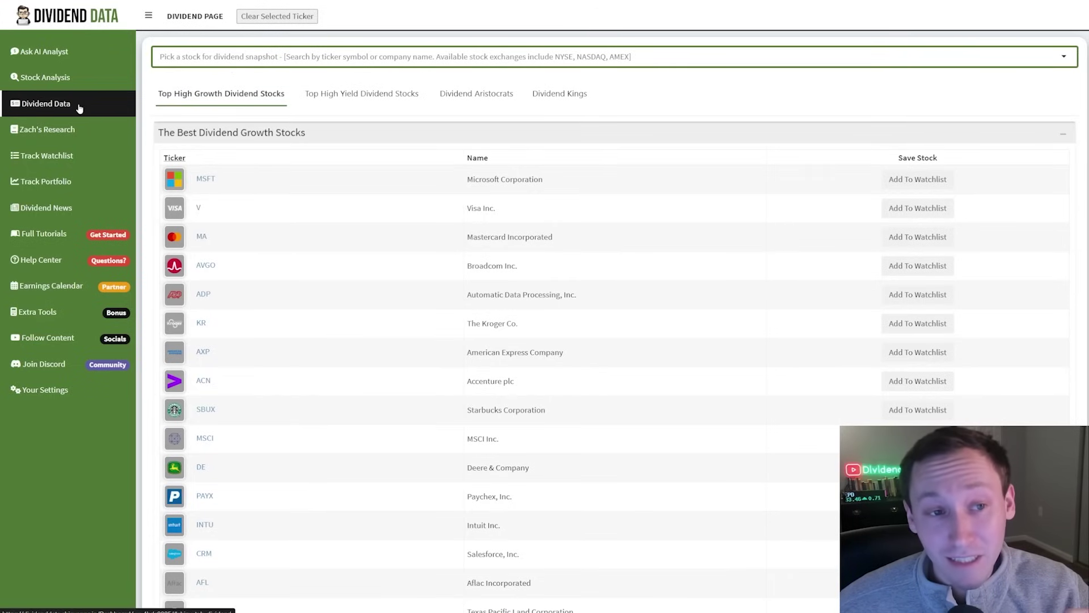
pyautogui.click(369, 237)
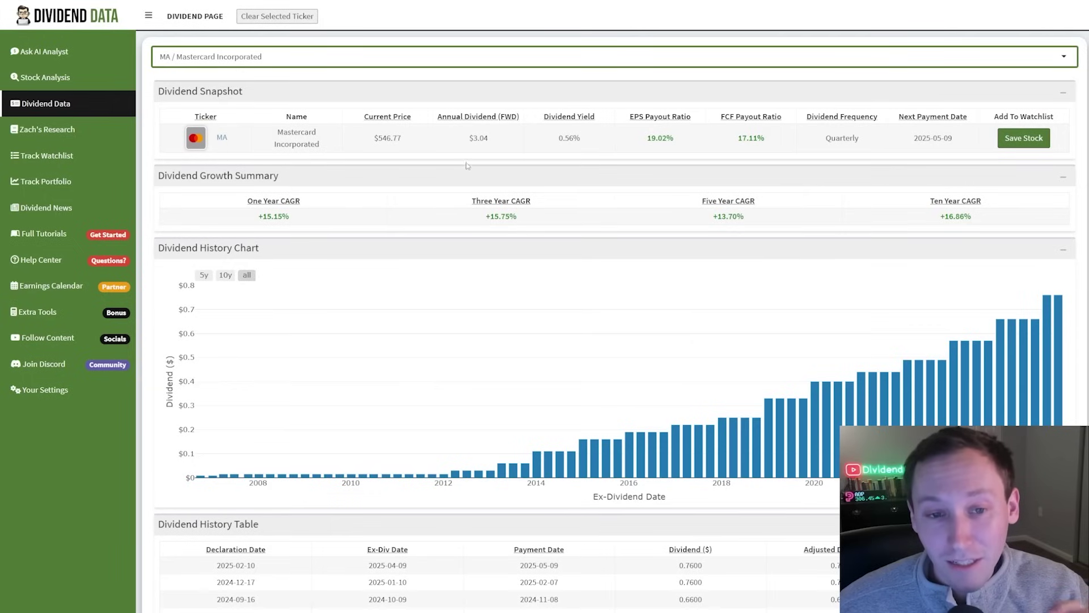
pyautogui.scroll(-5, 439, 185)
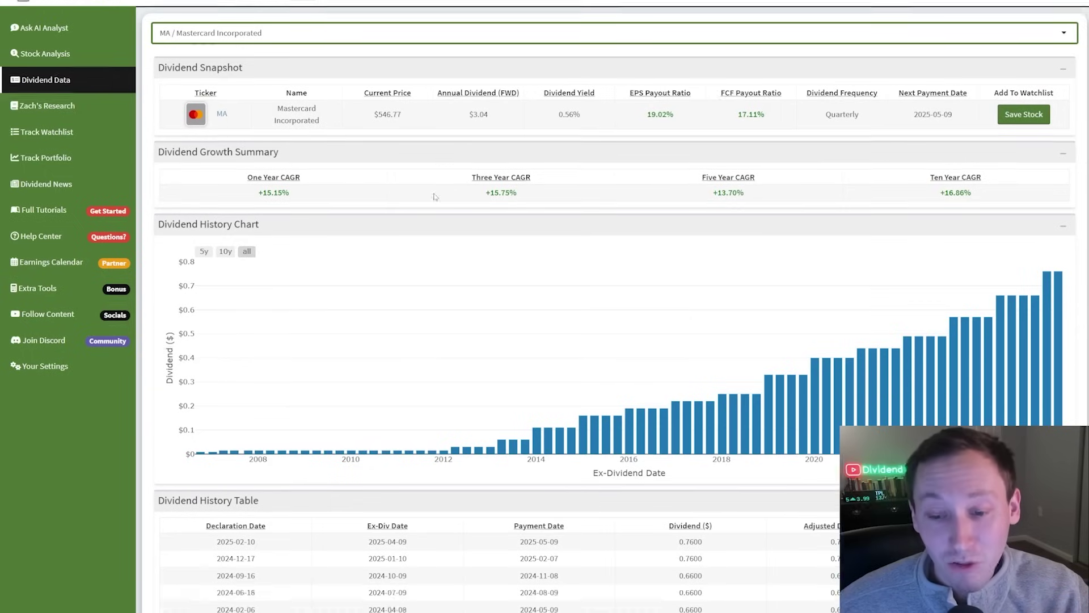
pyautogui.scroll(-4, 420, 227)
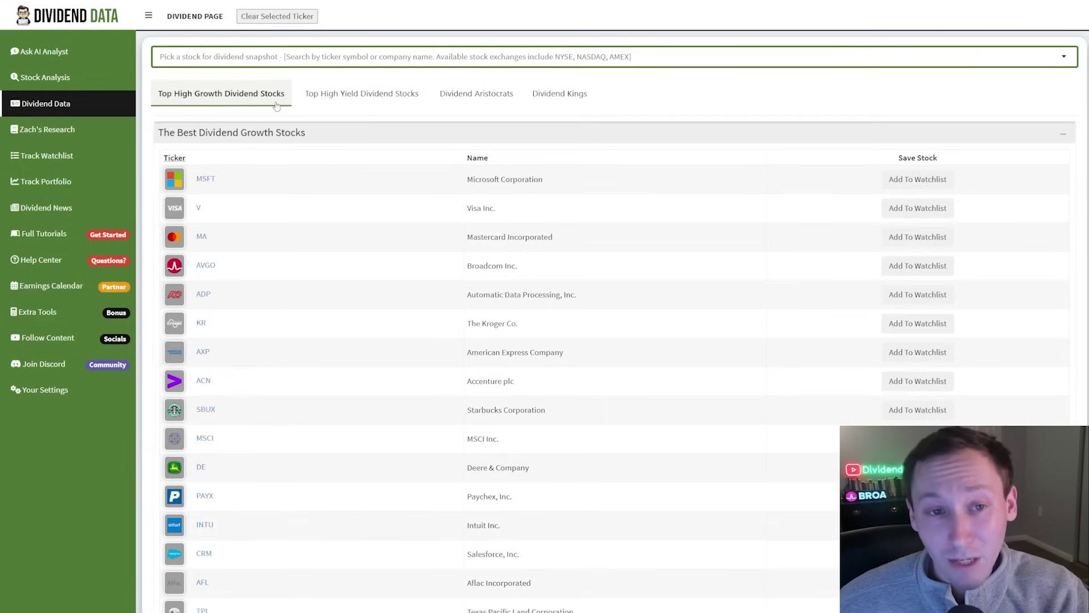
# - Browse the high yield, Dividend Aristocrats and Dividend Kings stock lists, and return to the Top High Growth Dividend Stocks list
pyautogui.click(329, 106)
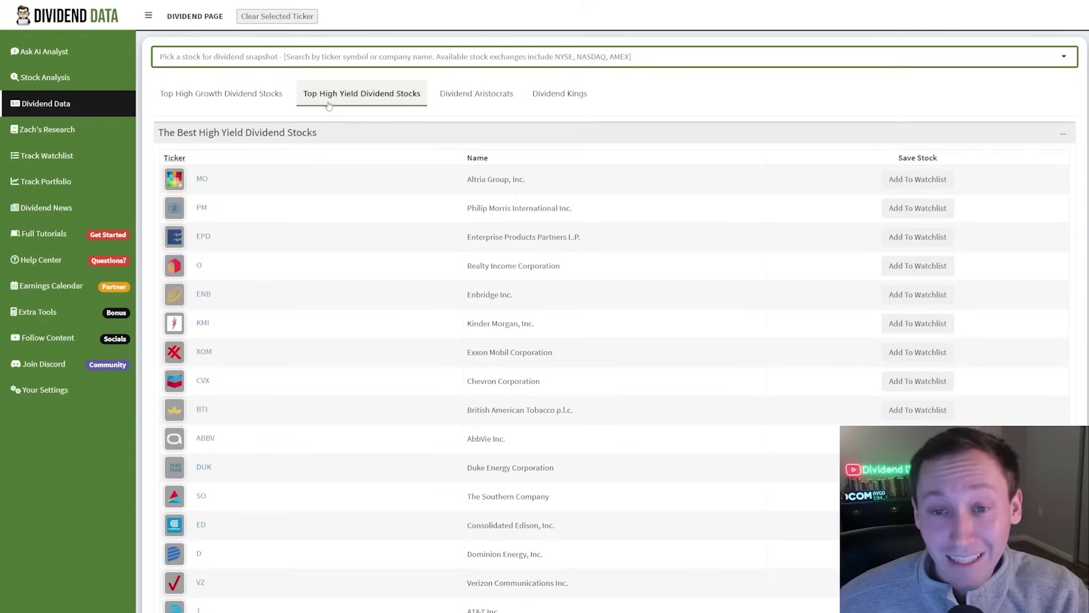
pyautogui.click(453, 104)
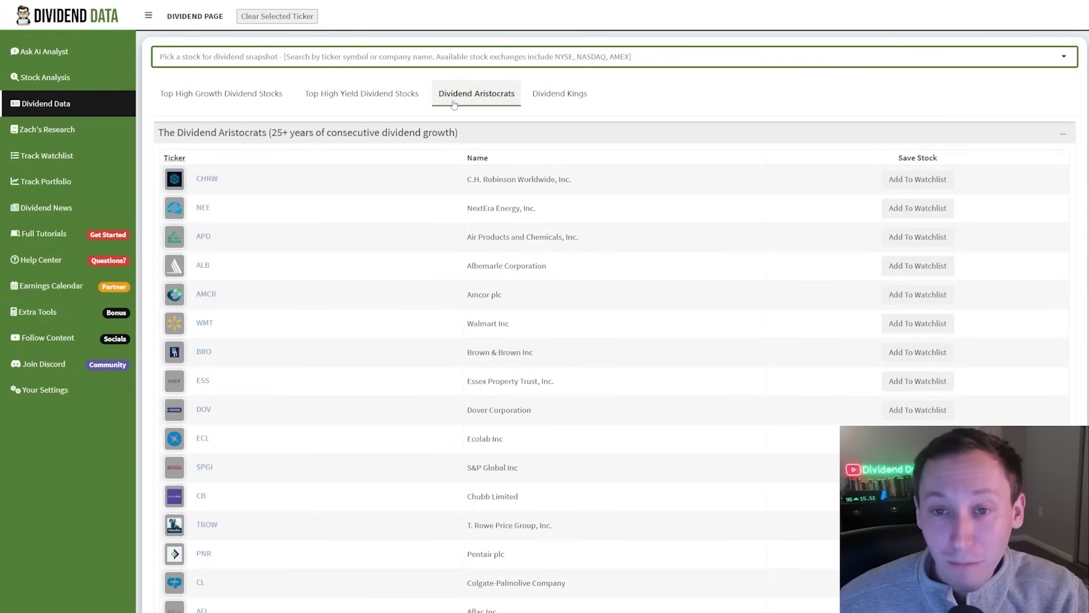
pyautogui.click(559, 97)
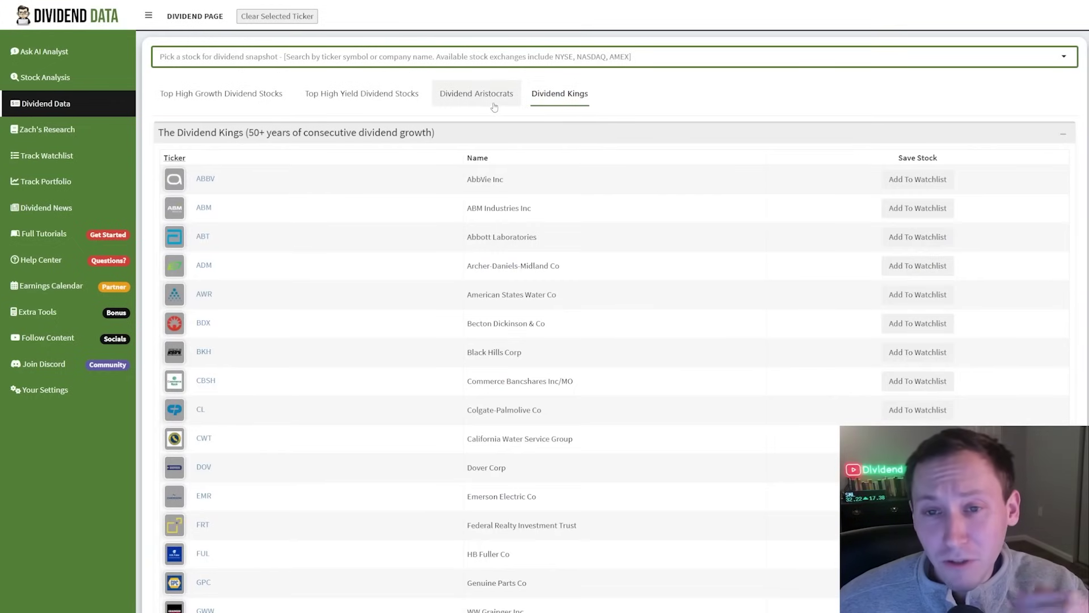
pyautogui.click(276, 100)
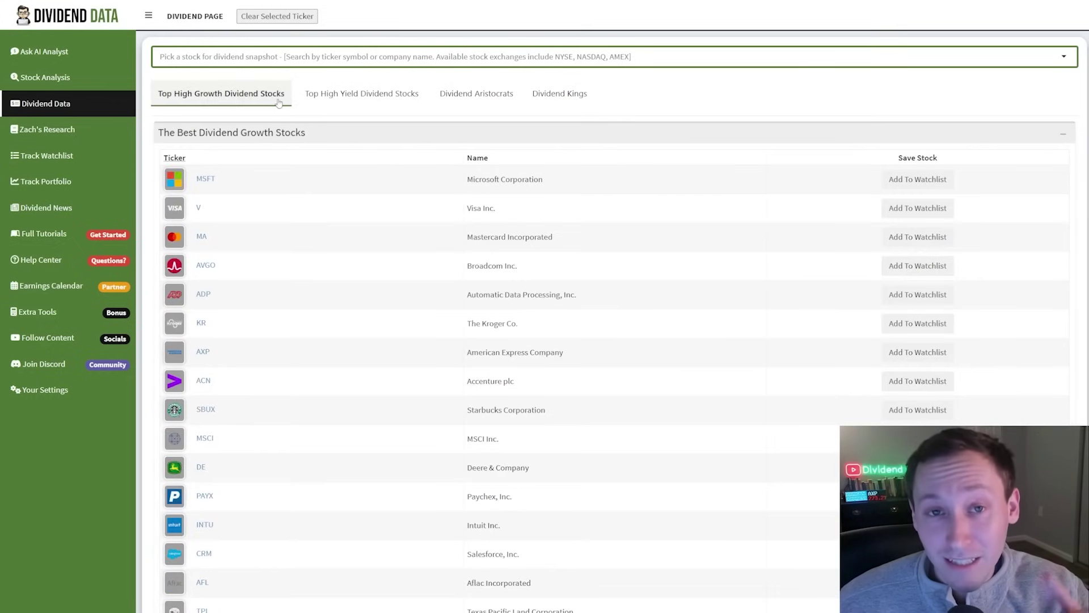
# - Return to Stock Analysis, open NVIDIA (NVDA) and show its stock price chart for the entire available period
pyautogui.click(105, 81)
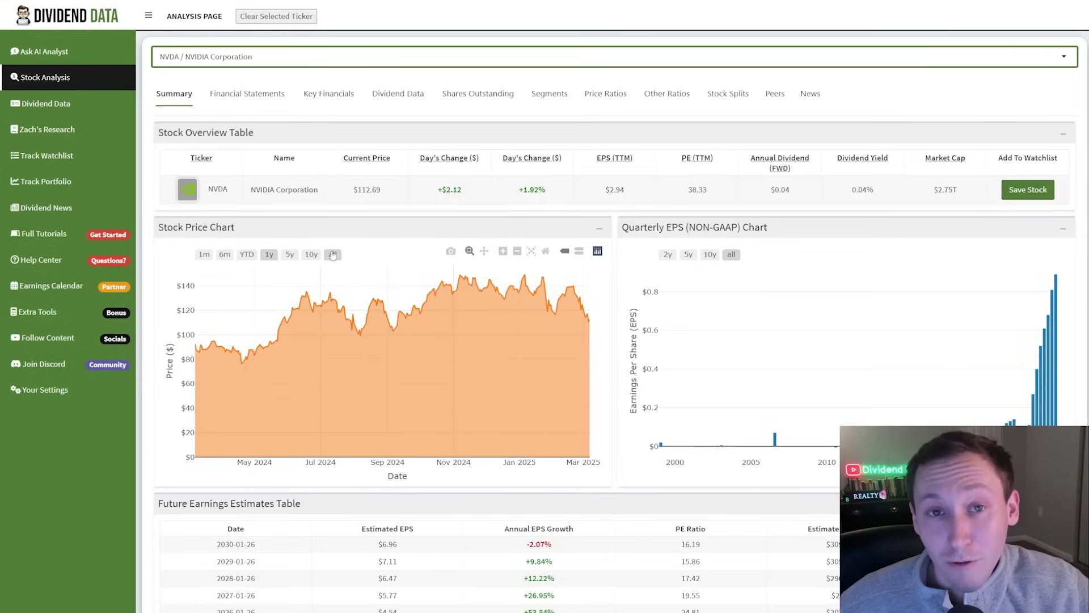
pyautogui.click(333, 254)
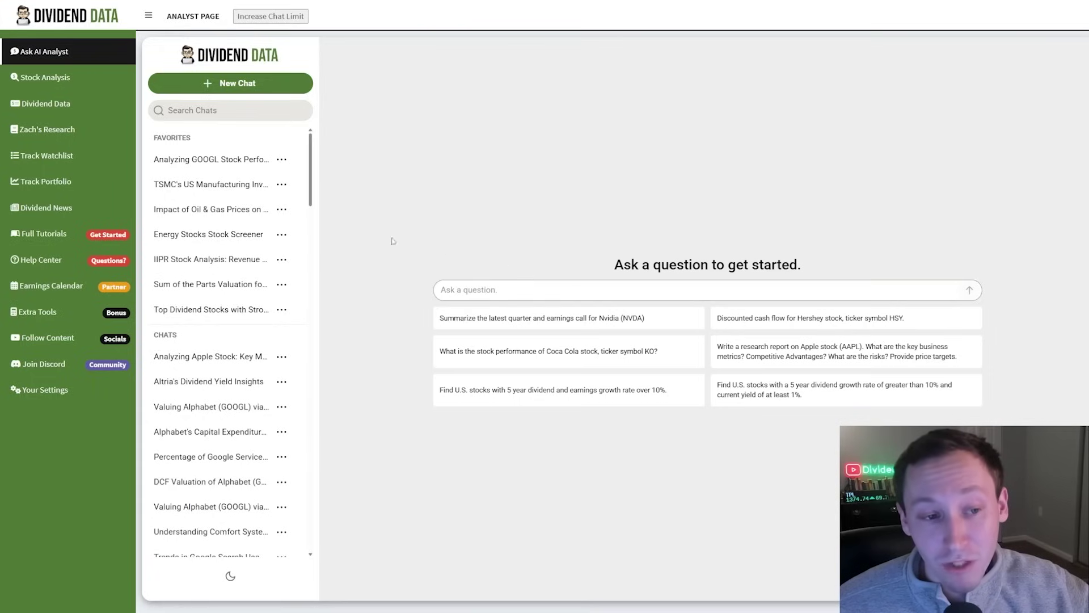
# - Open the full tutorials page with the platform's getting-started guides
pyautogui.click(73, 242)
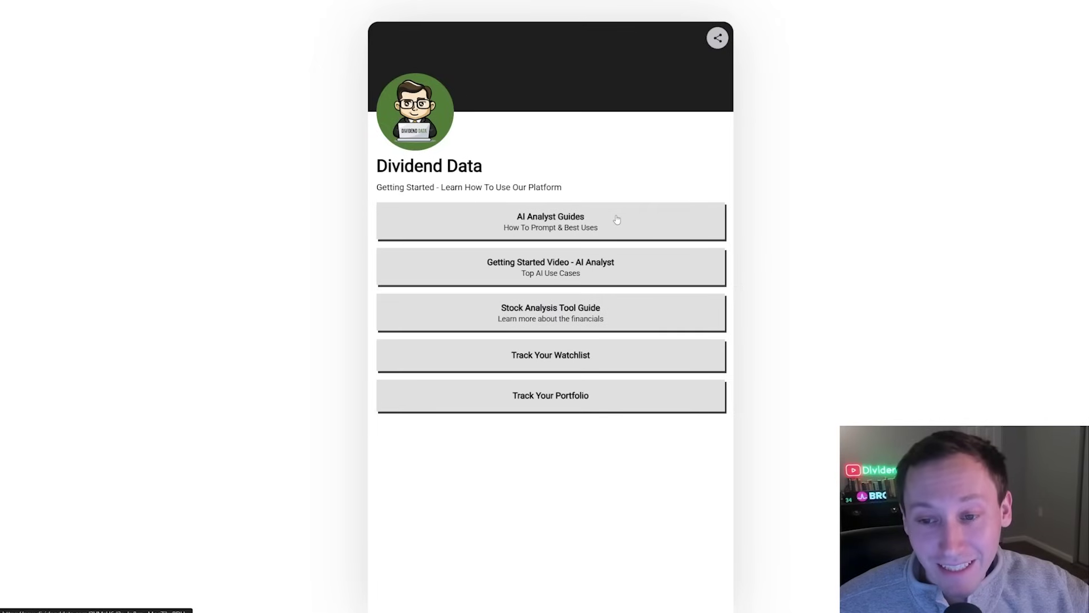
# - Open the AI Analyst Guides and examine the cheat sheets in Guide #3 - Dividends Only and Guide #4 - DCF Model
pyautogui.click(616, 219)
pyautogui.scroll(-2, 413, 308)
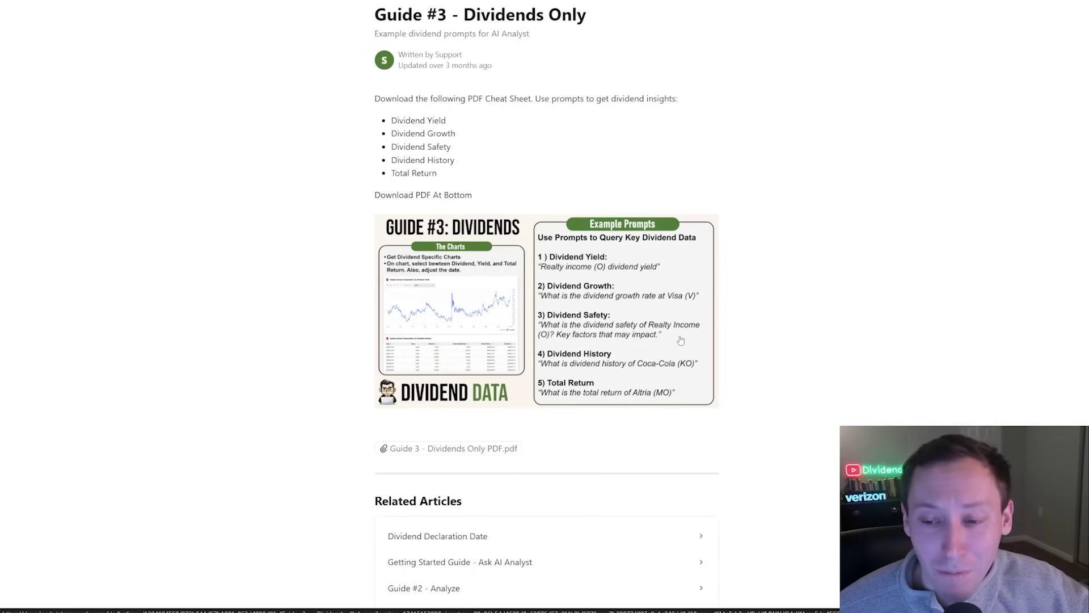
pyautogui.hotkey('alt', 'Left')
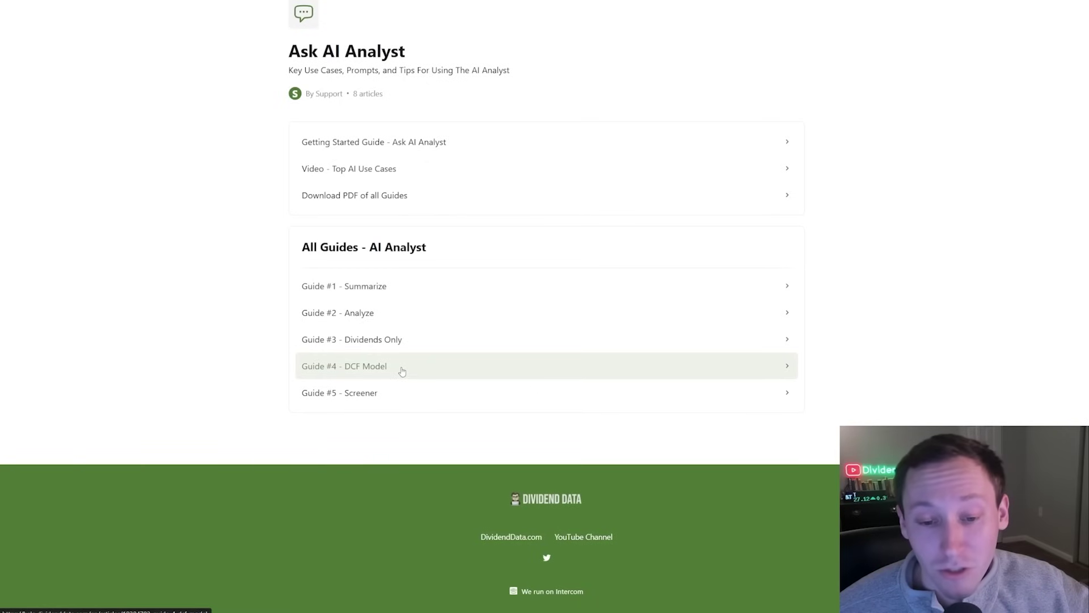
pyautogui.click(402, 371)
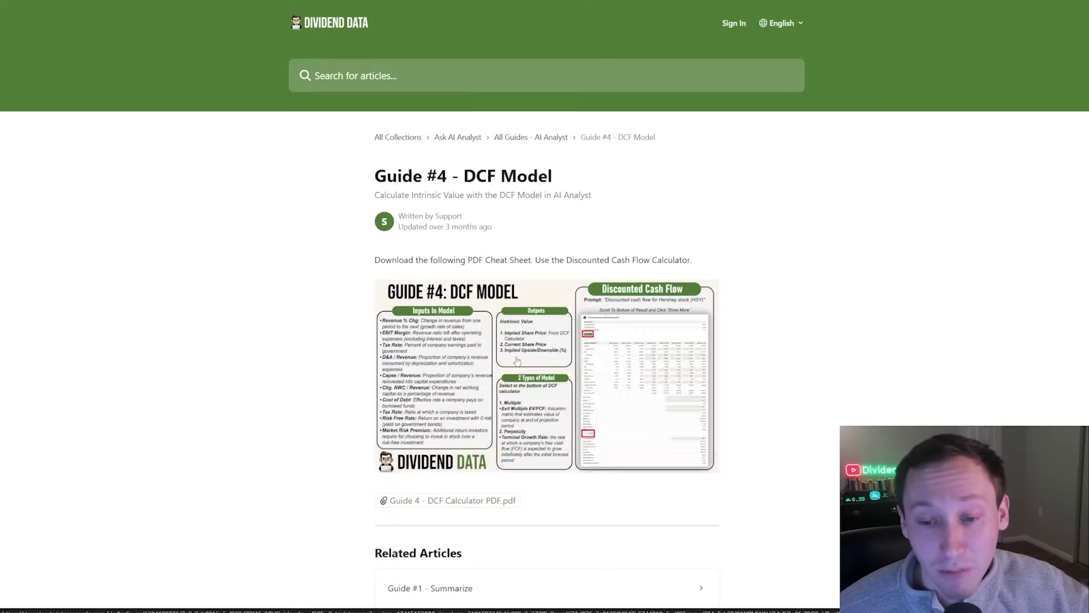
pyautogui.scroll(-2, 609, 219)
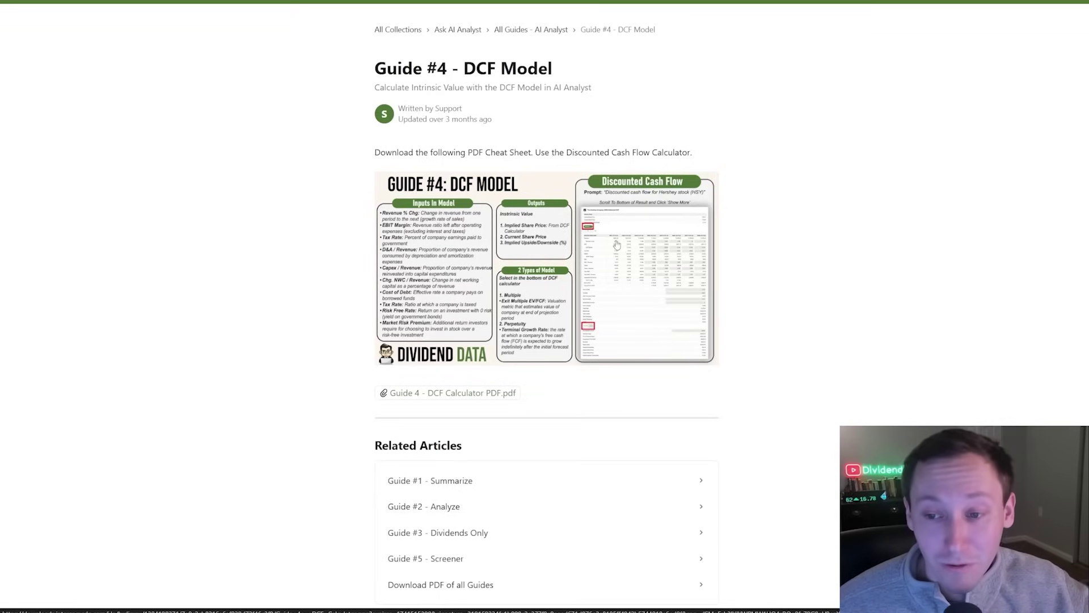
pyautogui.click(618, 247)
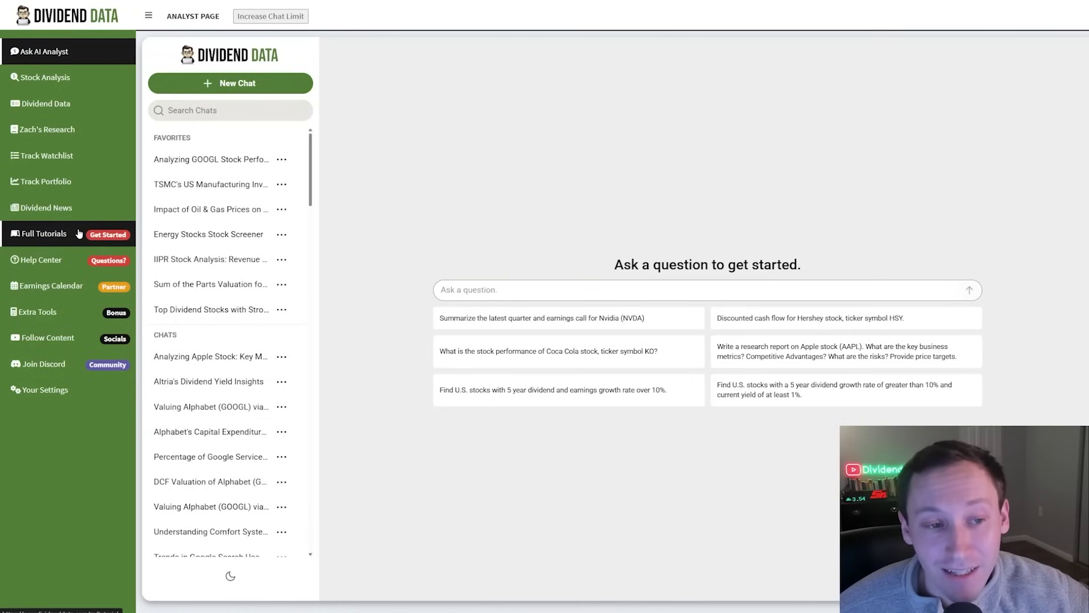
# - Run the suggested prompt summarizing Nvidia's (NVDA) latest quarter and earnings call, and set its stock performance chart to Total Return
pyautogui.click(673, 324)
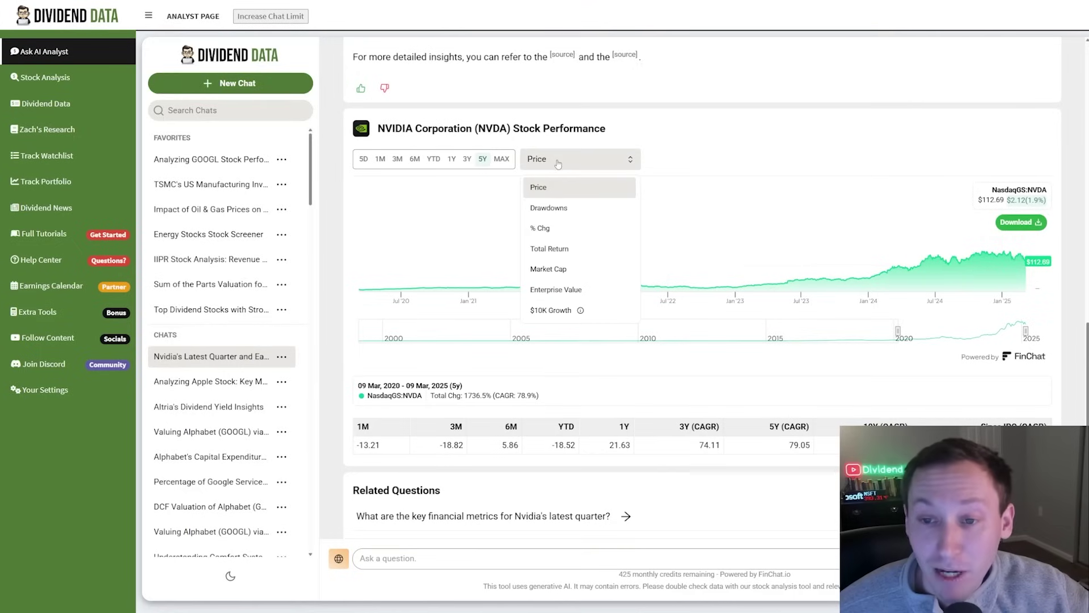
pyautogui.click(559, 249)
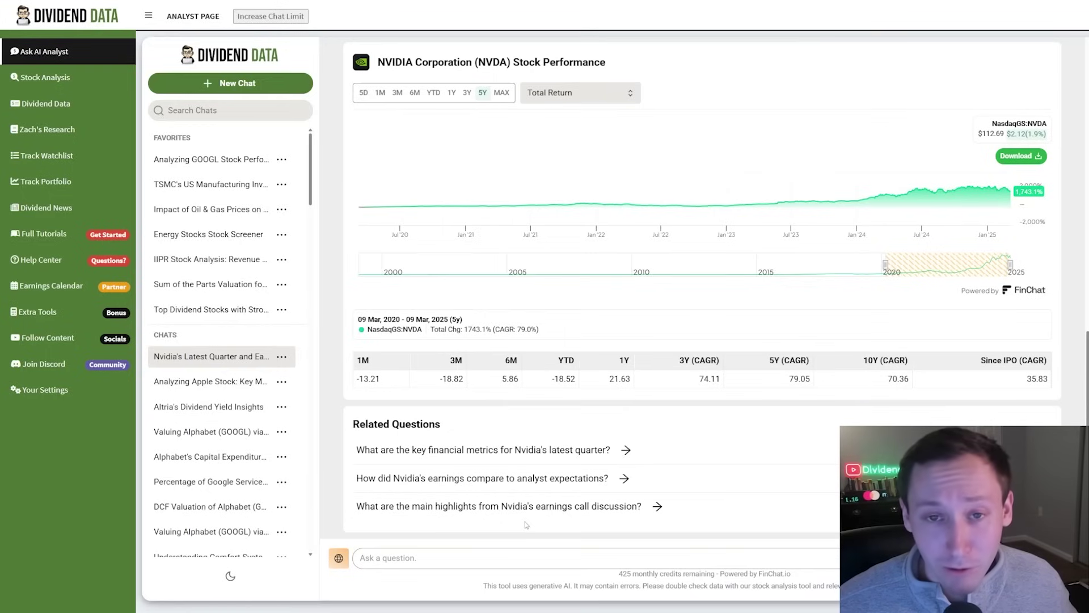
# - Ask the follow-up "What is Nvidia's outlook?" and show the rename, delete and favorite options for the saved Nvidia chat
pyautogui.write('Wh')
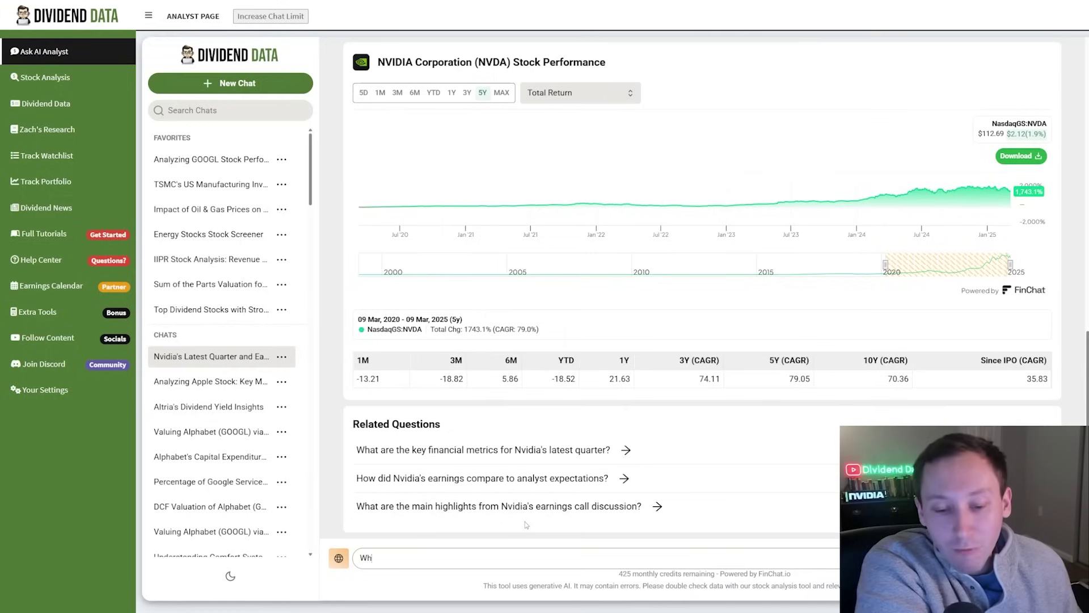
pyautogui.write("at is Nvidia's outlook?")
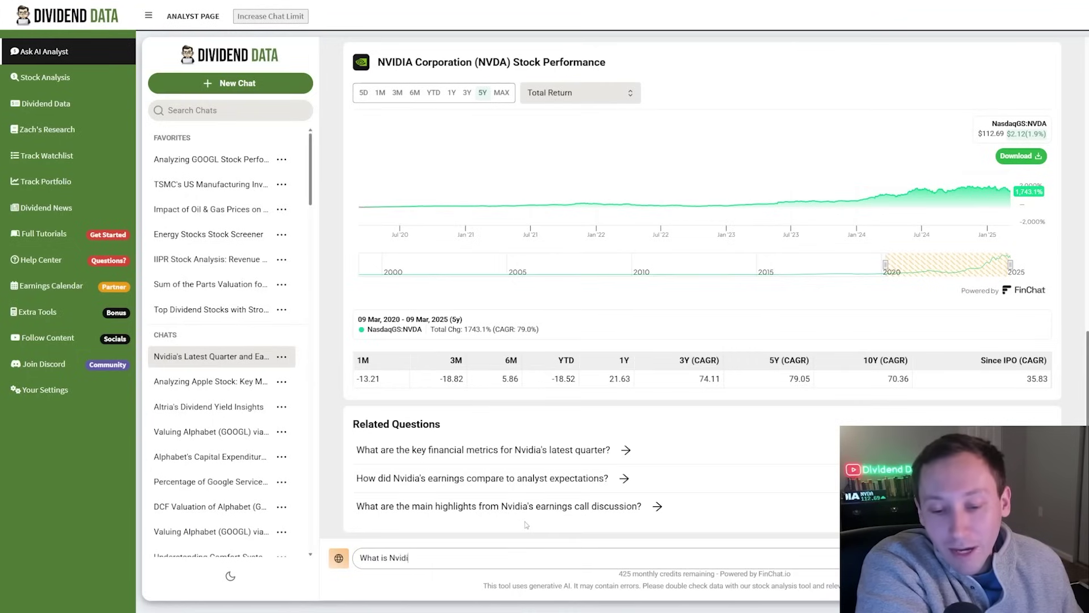
pyautogui.press('Return')
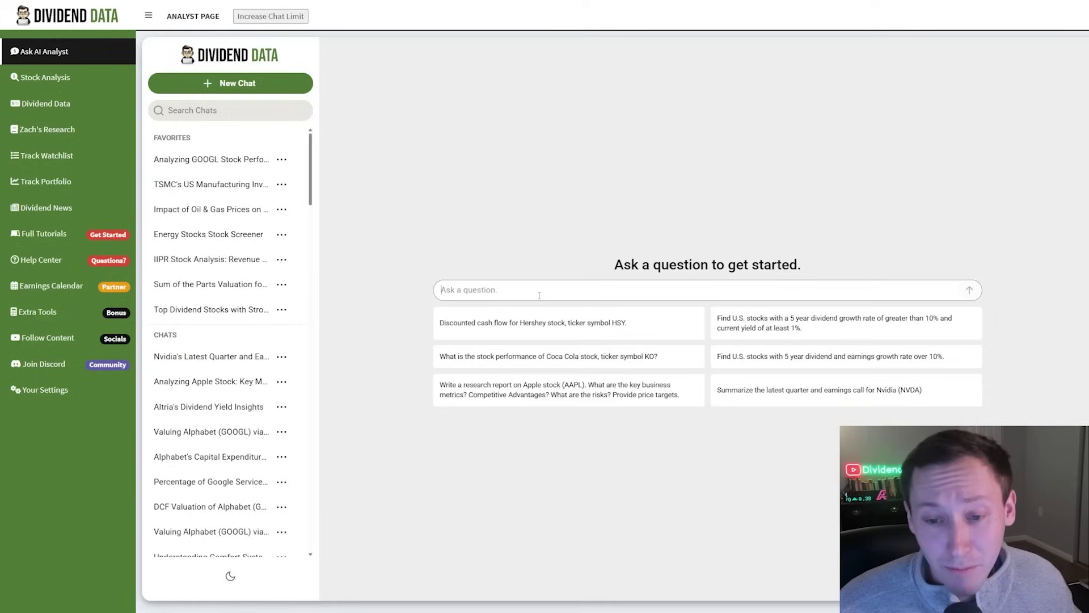
pyautogui.click(282, 356)
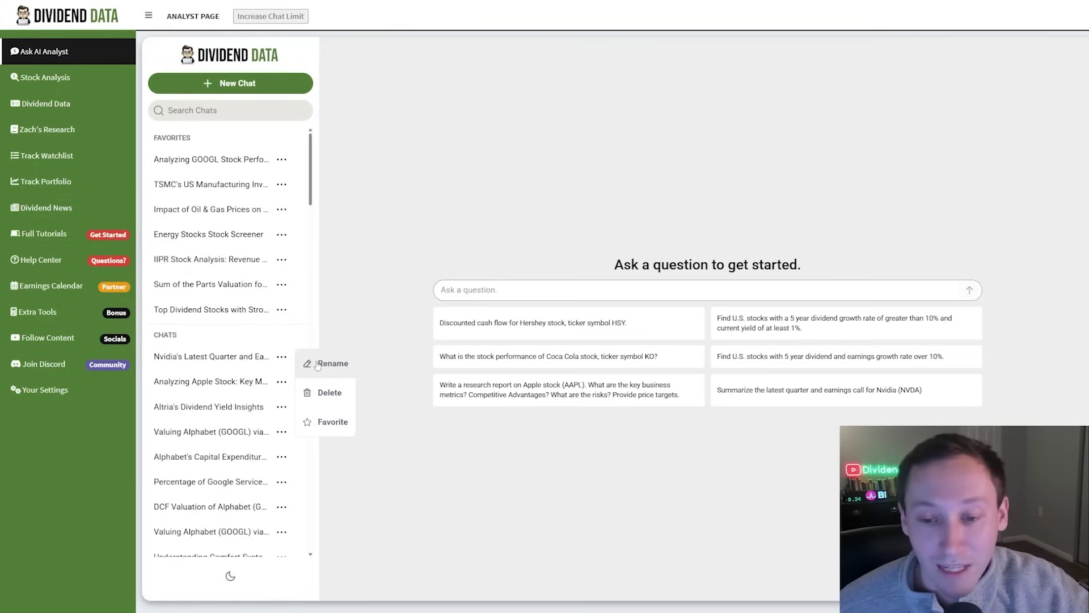
# - In a new chat, ask "What is Microsoft's Business segments. How do each of them generate revenue. Please provide the latest metrics and growth rates."
pyautogui.click(267, 85)
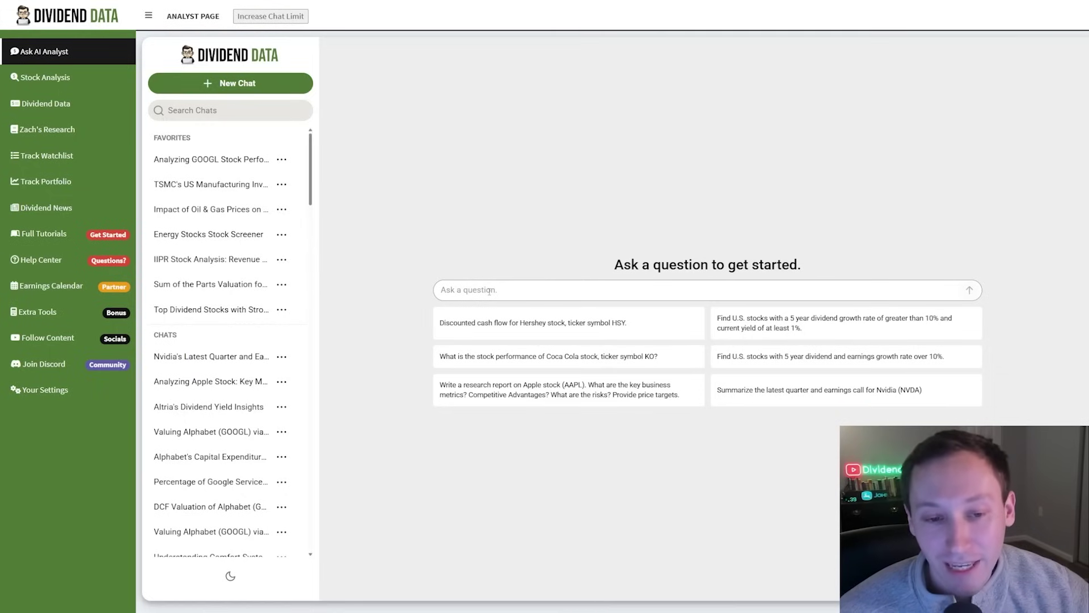
pyautogui.click(489, 290)
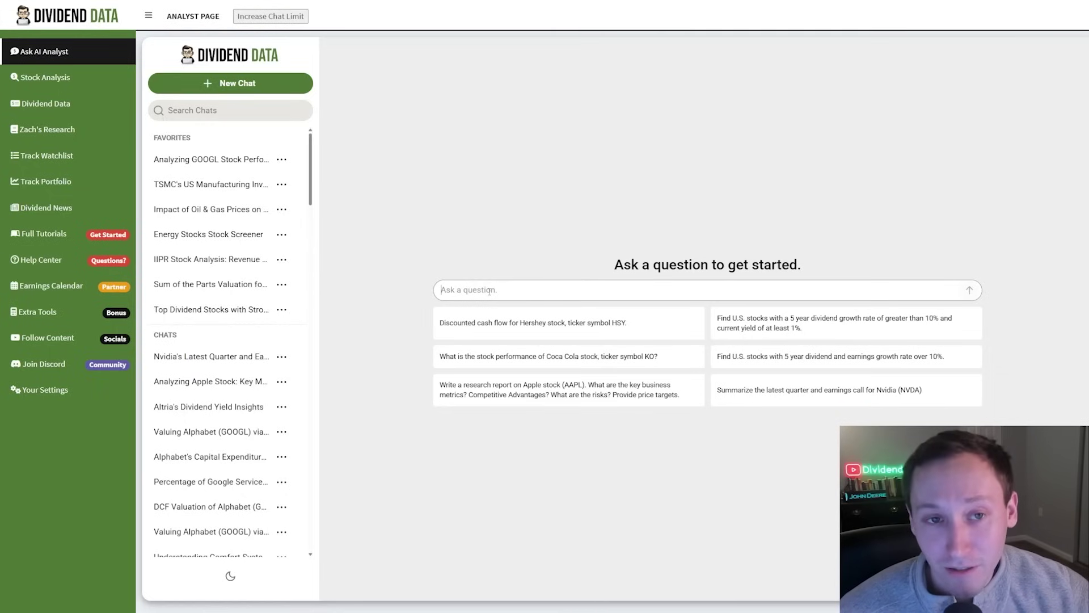
pyautogui.write("What is Microsoft's Business segments. How do each of them generate revenue. Please provide the latest metrics and growth rates.")
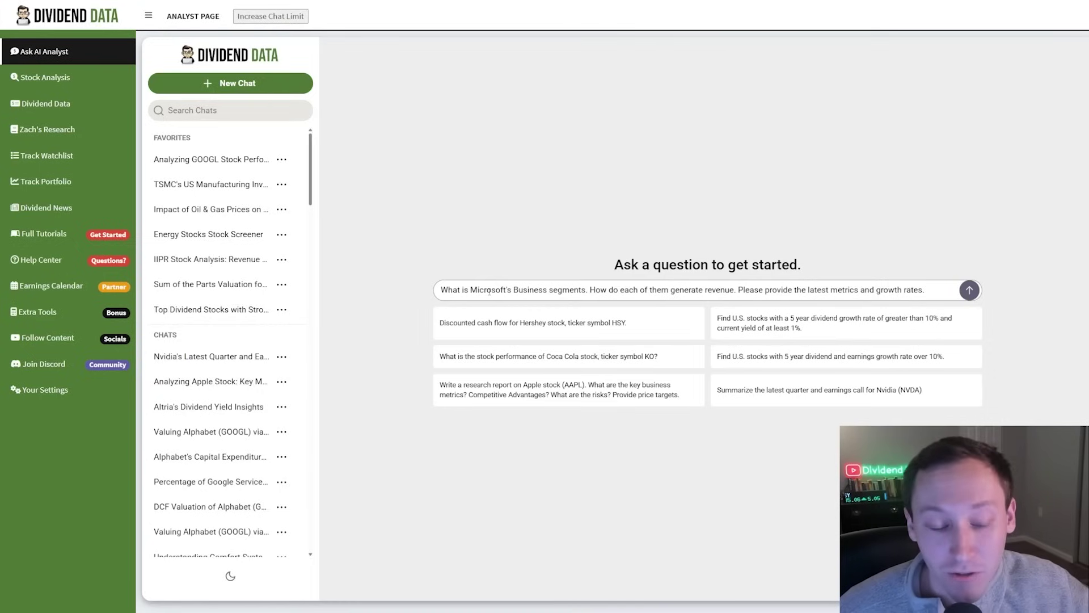
pyautogui.press('Return')
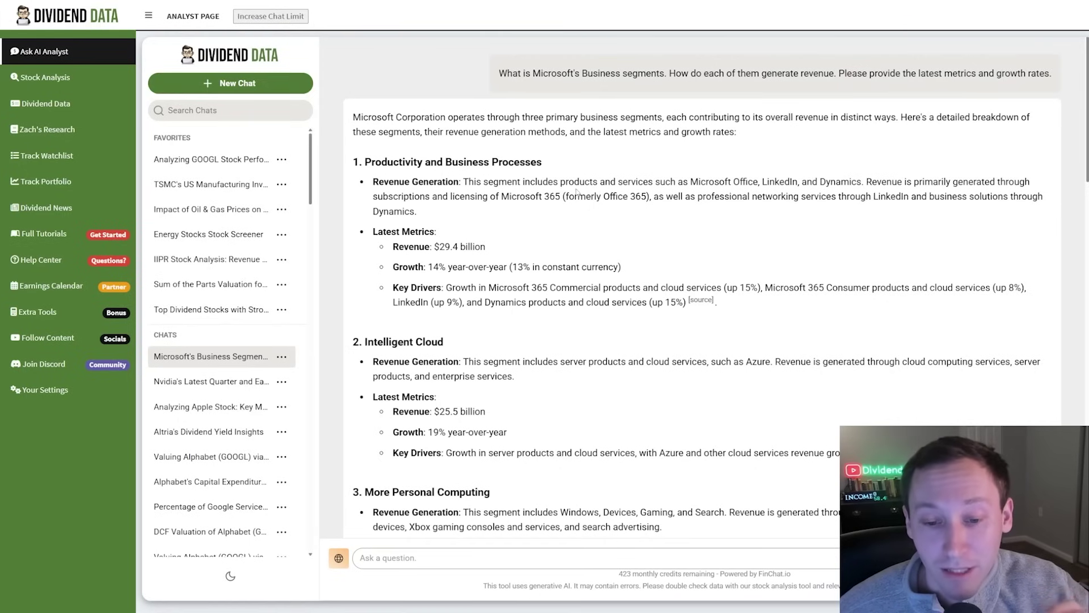
# - Review the answer's breakdown of Microsoft's business segments, overall financial performance and total revenues chart
pyautogui.scroll(-1, 577, 193)
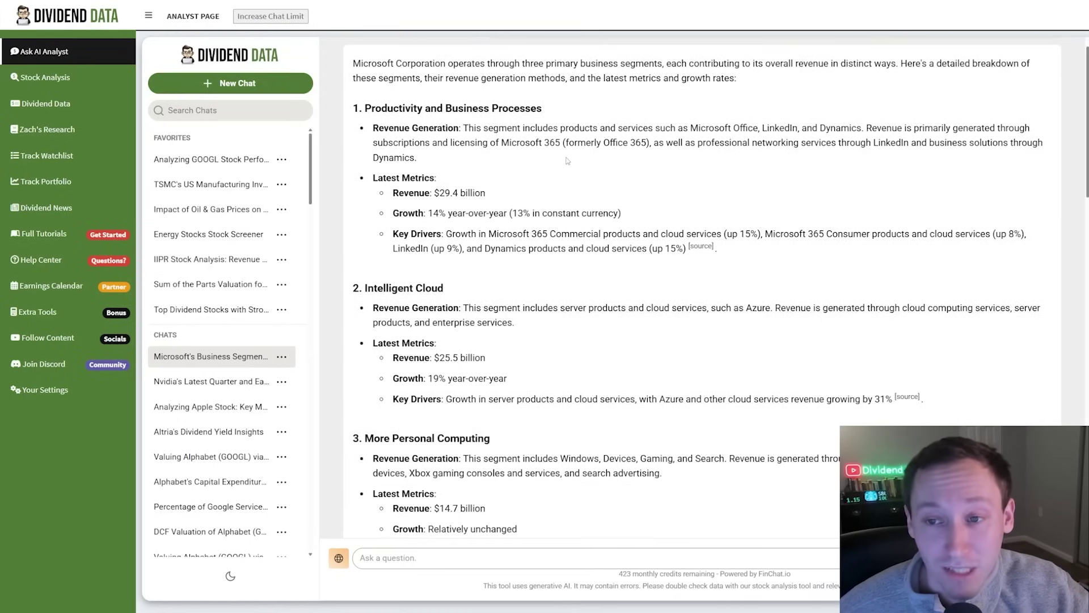
pyautogui.scroll(-2, 567, 160)
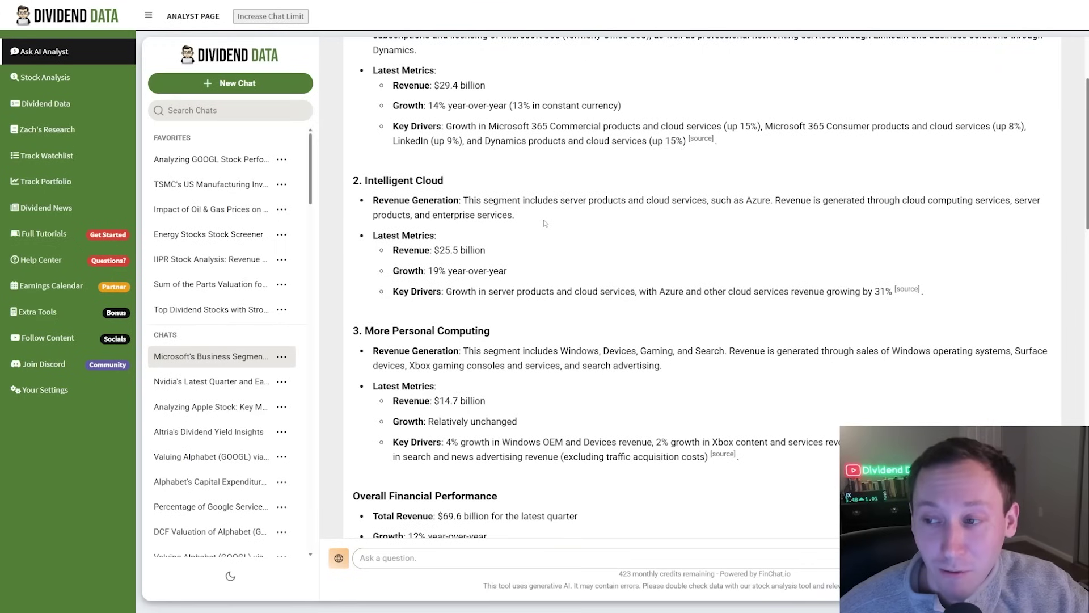
pyautogui.scroll(-1, 509, 273)
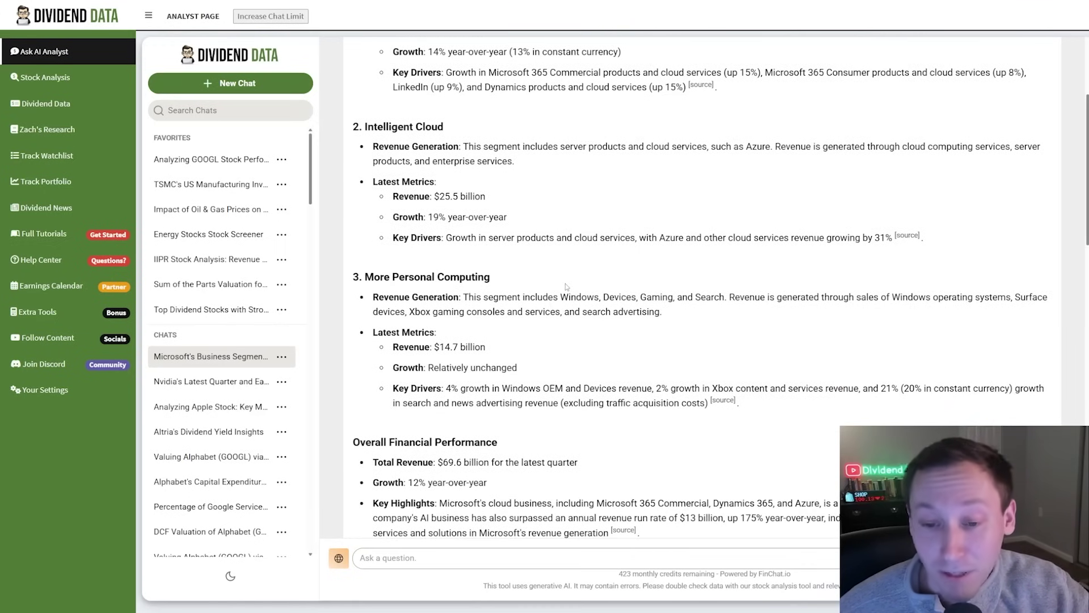
pyautogui.scroll(2, 512, 144)
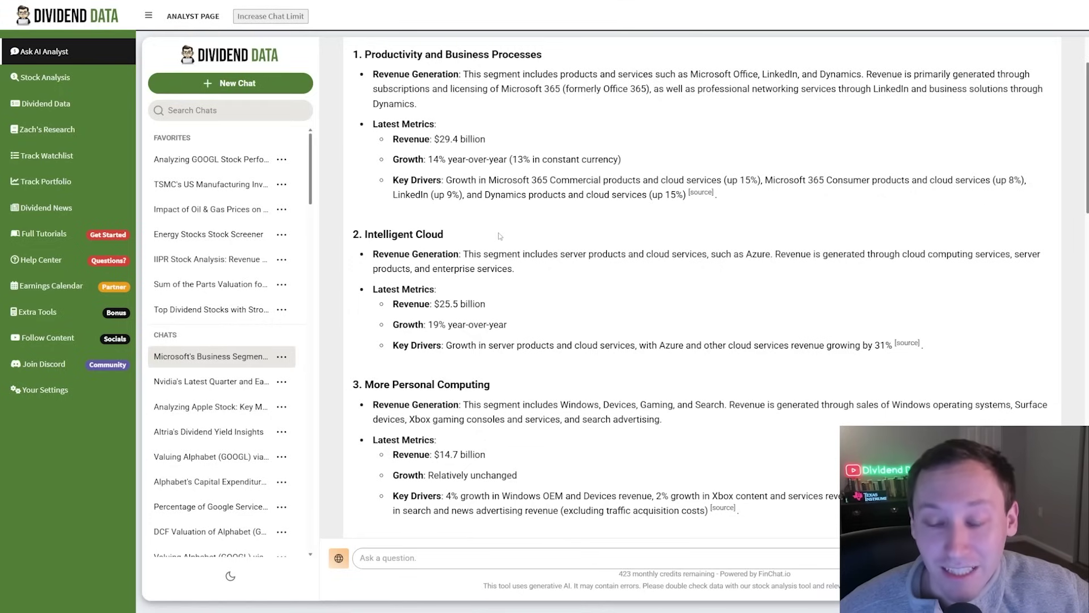
pyautogui.scroll(1, 500, 224)
pyautogui.scroll(-10, 573, 243)
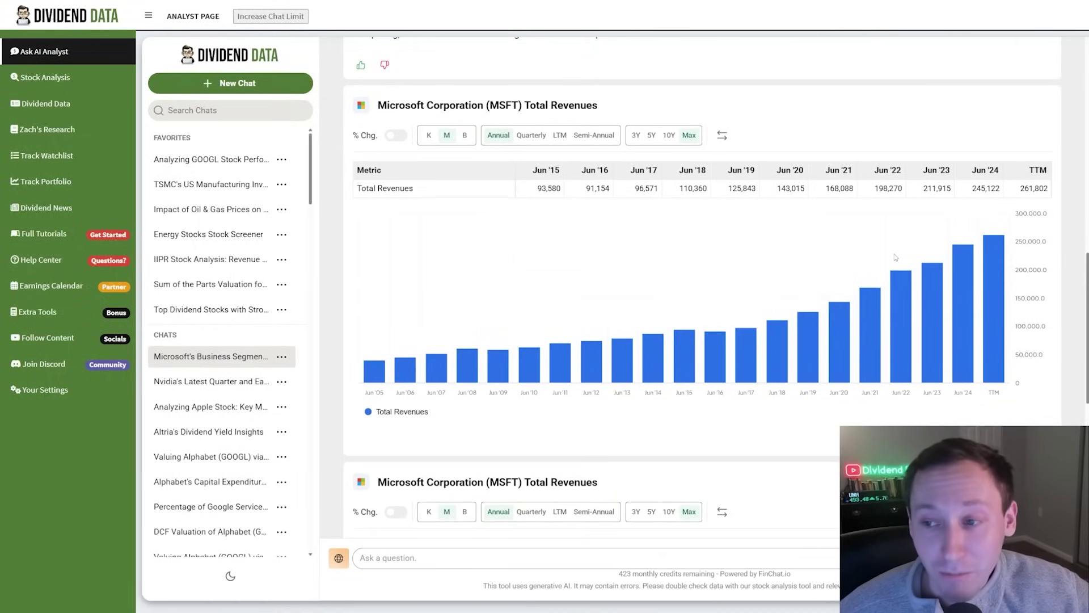
# - Ask the follow-up "What were the latest comments from Microsoft's CEO on AI. How does this impact the company strategy?"
pyautogui.scroll(-1, 896, 257)
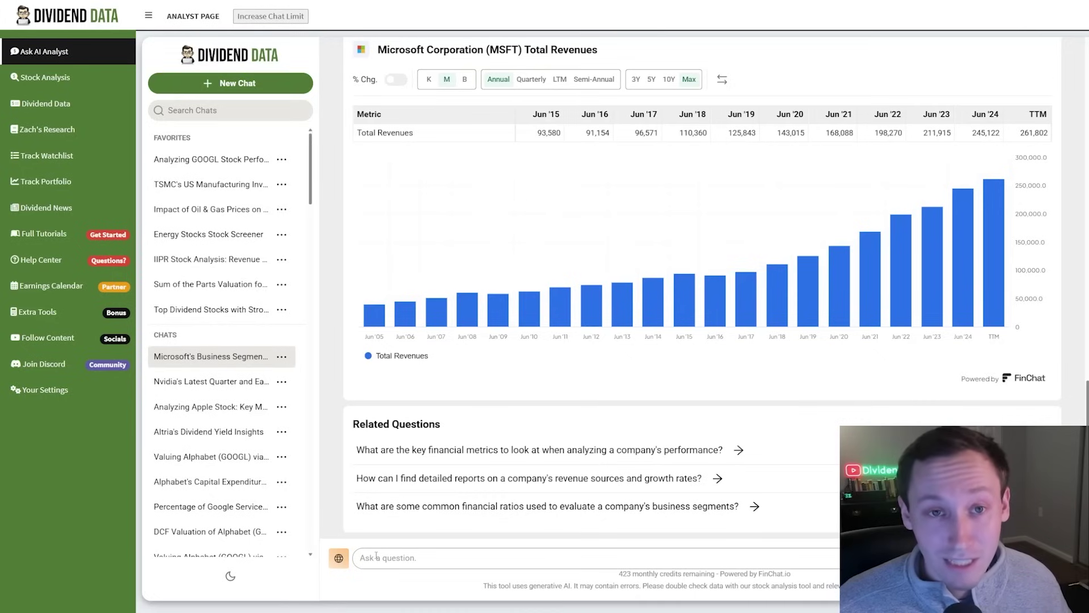
pyautogui.write("What were the latest comments from Microsoft's CEO on AI. How does this impact the company strategy?")
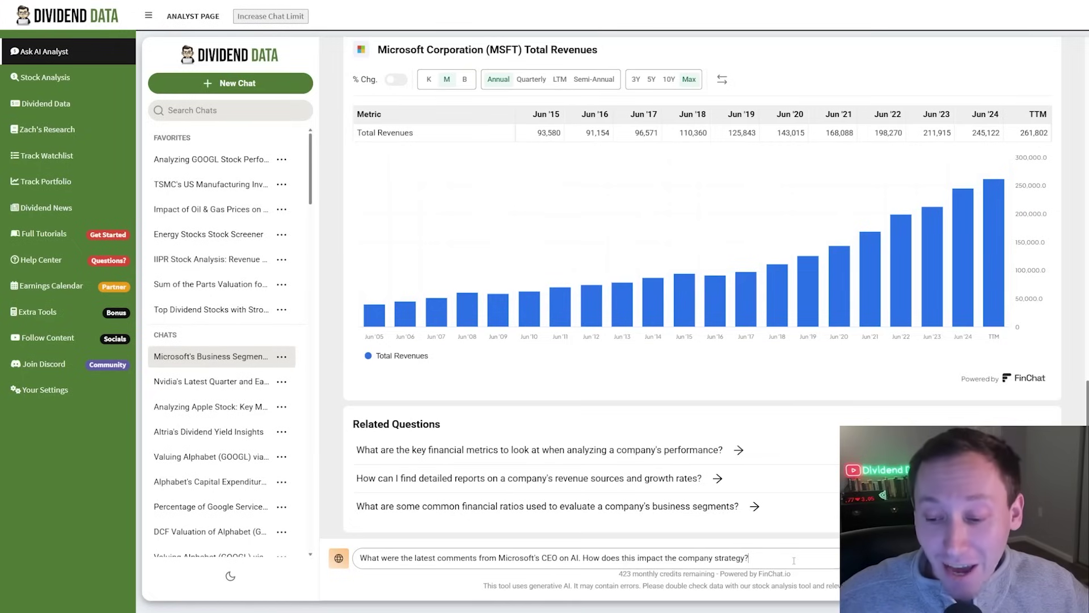
pyautogui.press('Return')
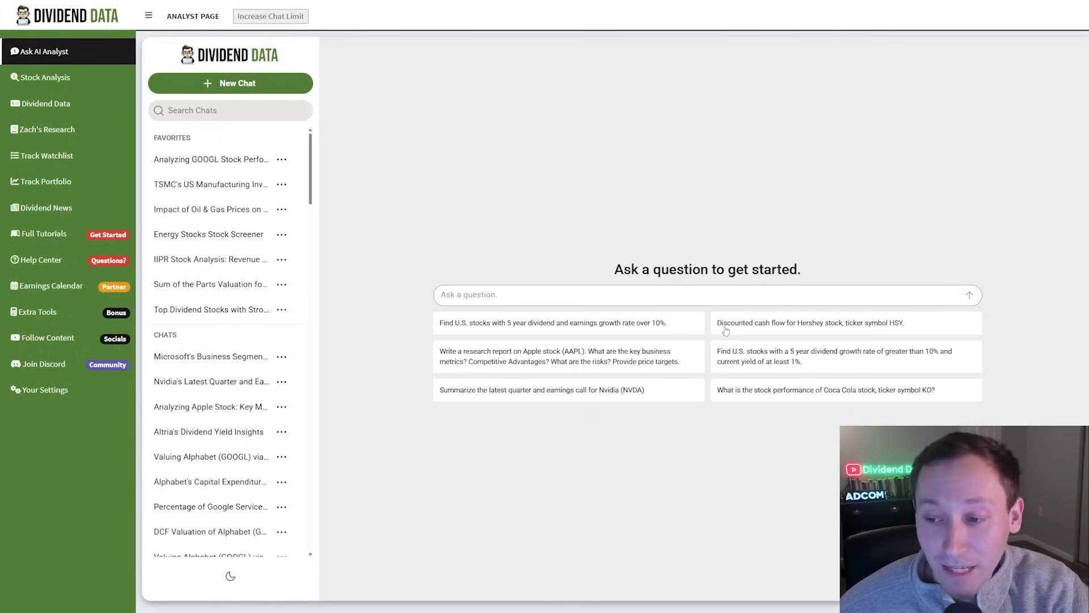
# - Run the suggested discounted cash flow prompt for Hershey stock (HSY) and expand the full Unlevered DCF model
pyautogui.click(855, 331)
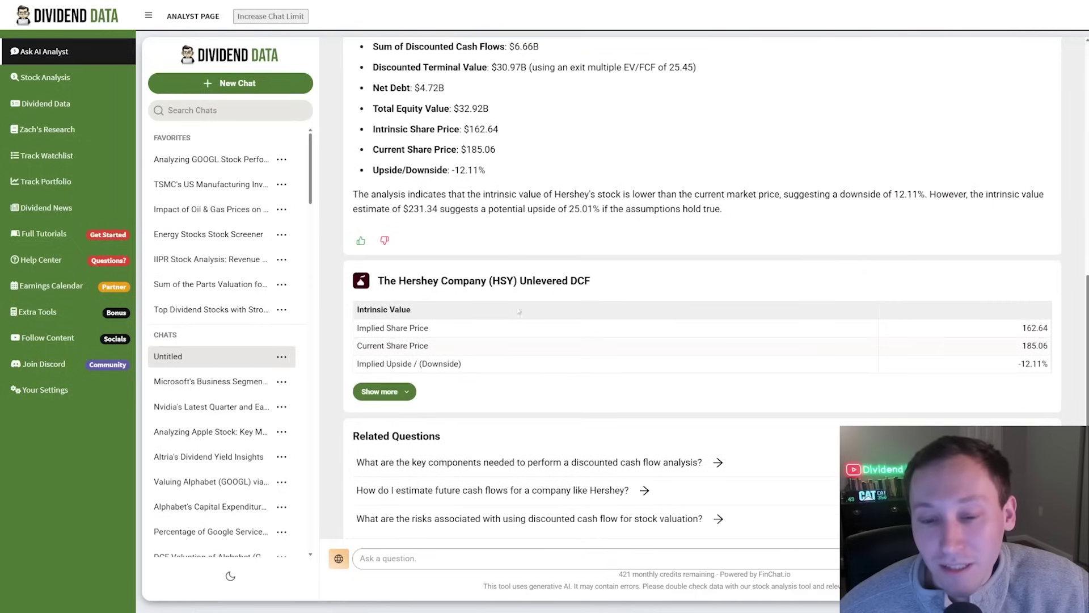
pyautogui.click(402, 396)
pyautogui.scroll(-5, 492, 170)
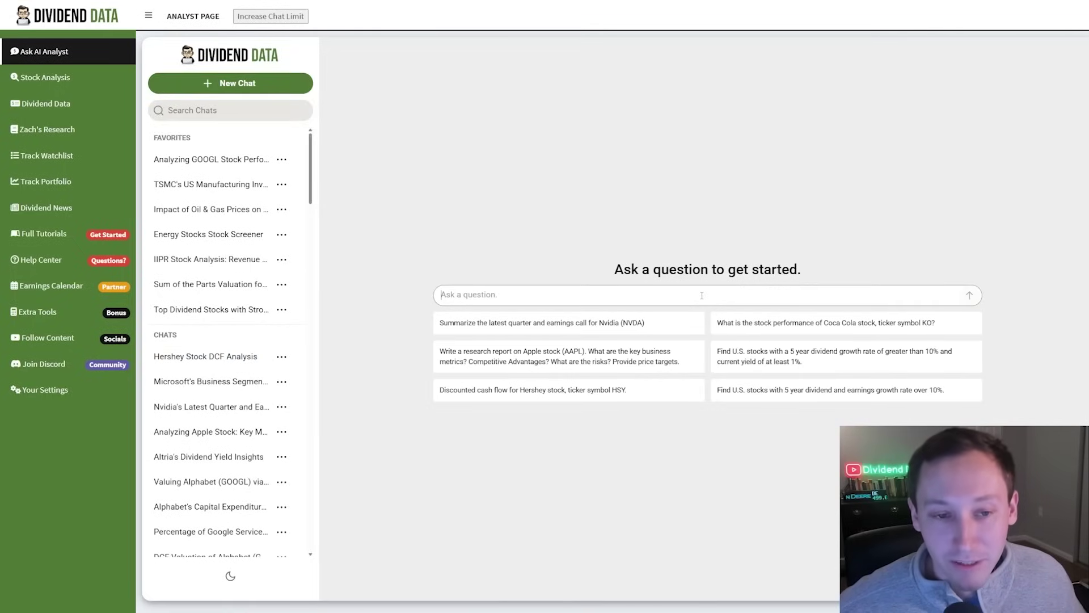
# - Ask for "XOM dividend yield" and set the Exxon Mobil dividend chart to Yield
pyautogui.write('XOM dividend yield')
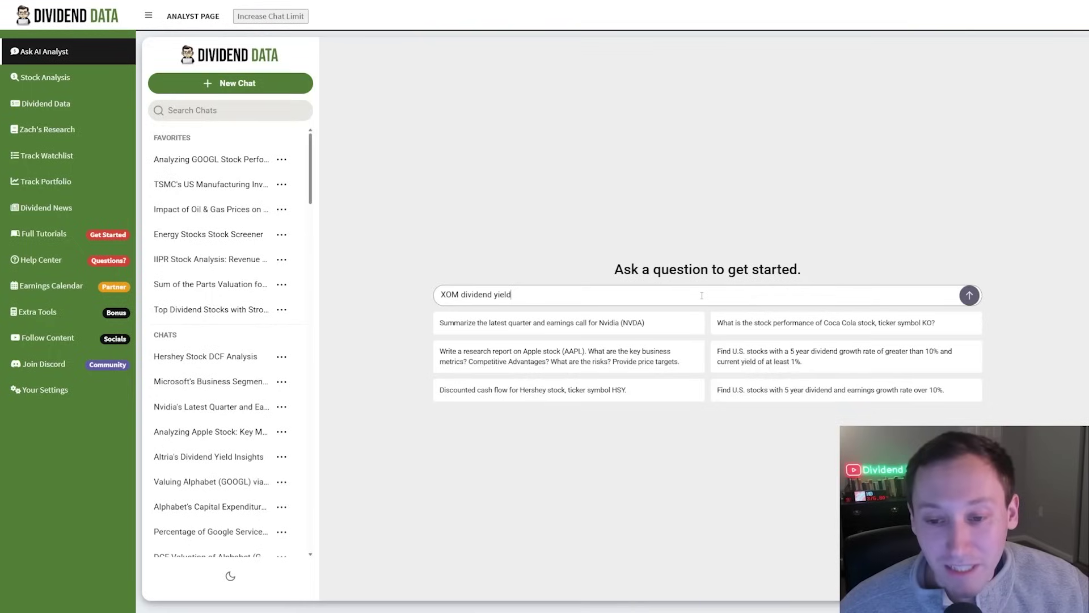
pyautogui.press('Return')
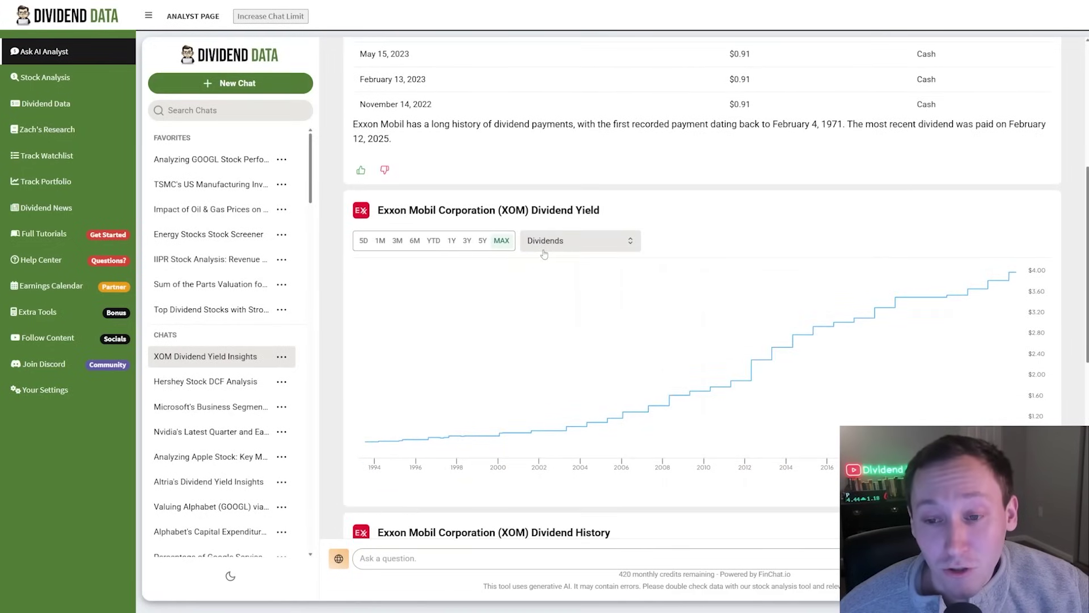
pyautogui.click(580, 246)
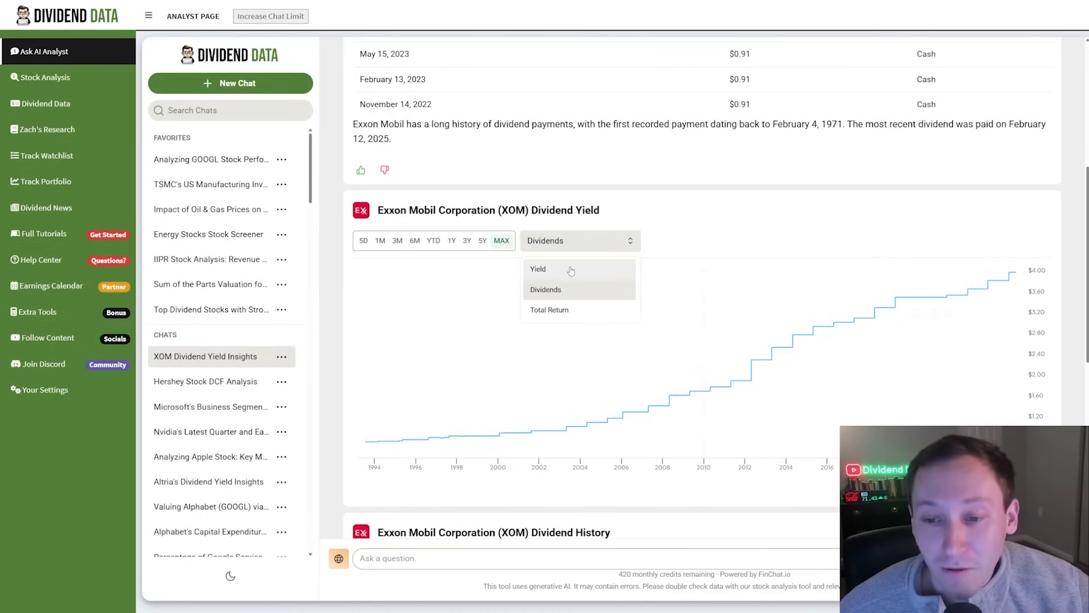
pyautogui.click(568, 273)
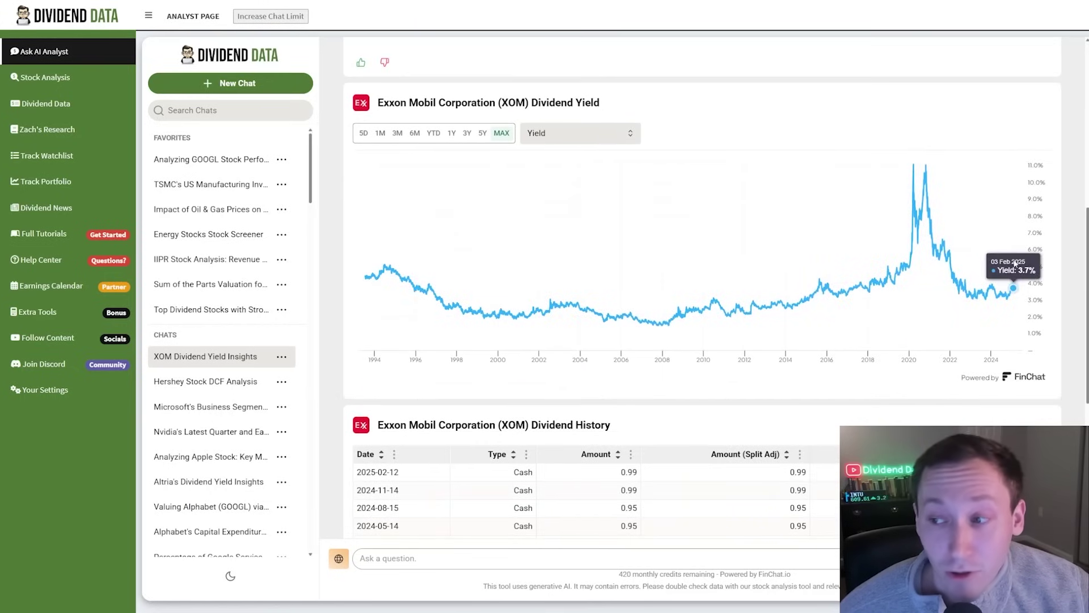
# - Set the Exxon Mobil dividend chart to Total Return and view it over the 5Y, 3Y and 1Y periods
pyautogui.click(580, 133)
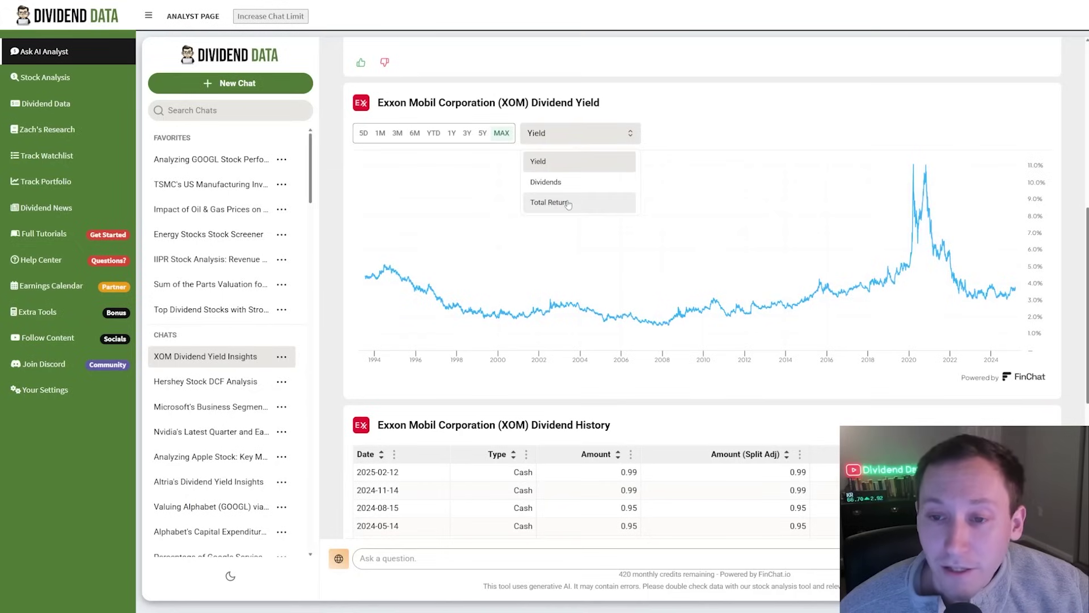
pyautogui.click(577, 202)
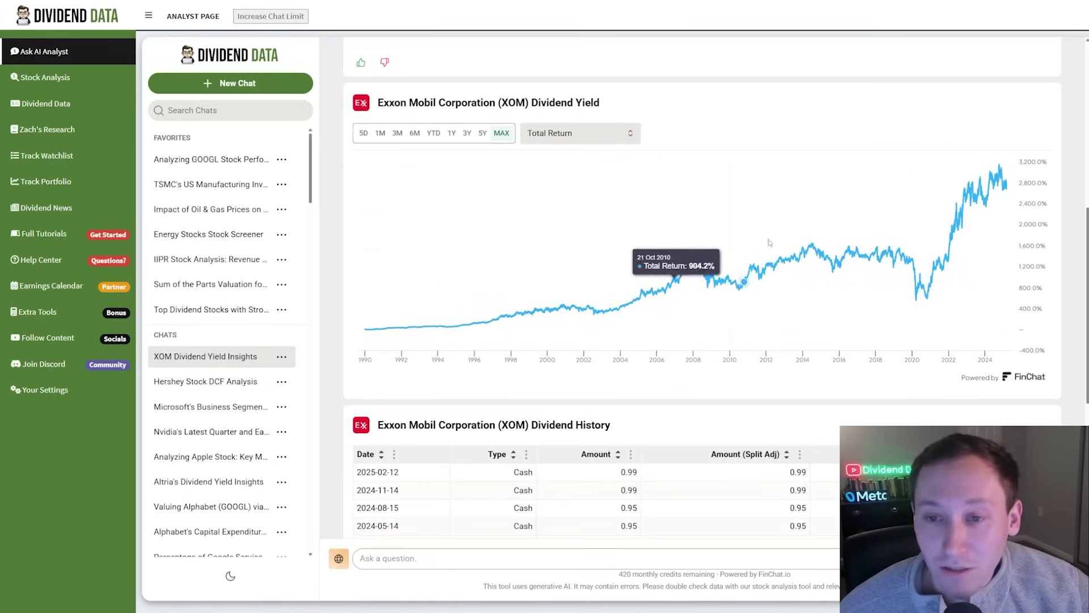
pyautogui.click(482, 135)
pyautogui.click(467, 135)
pyautogui.click(451, 135)
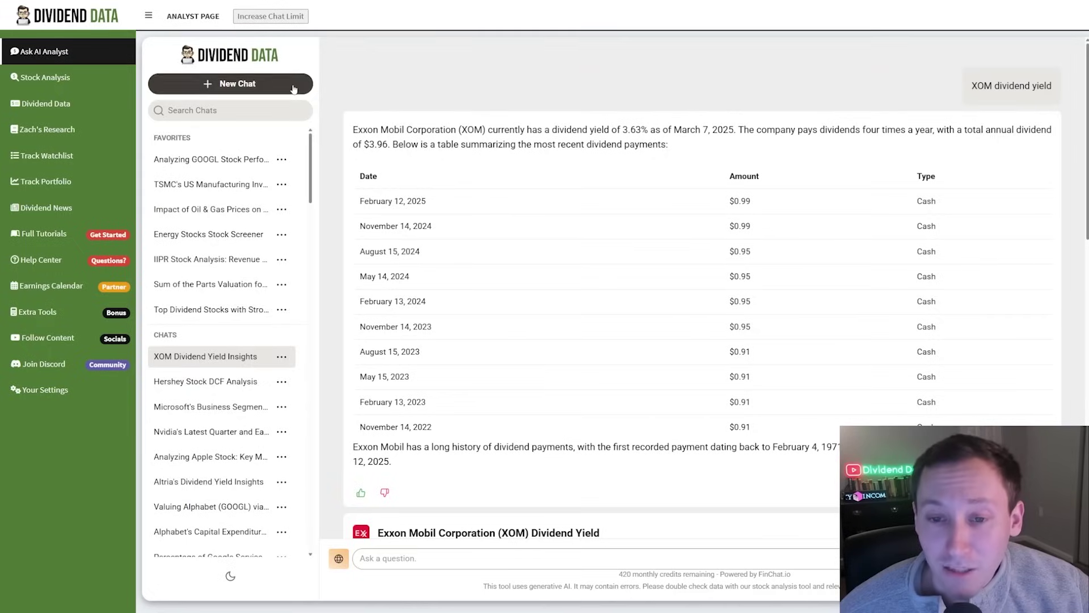
# - In a new chat, screen for U.S. stocks with a 5 year dividend growth rate above 10% and current yield of at least 1%
pyautogui.click(230, 83)
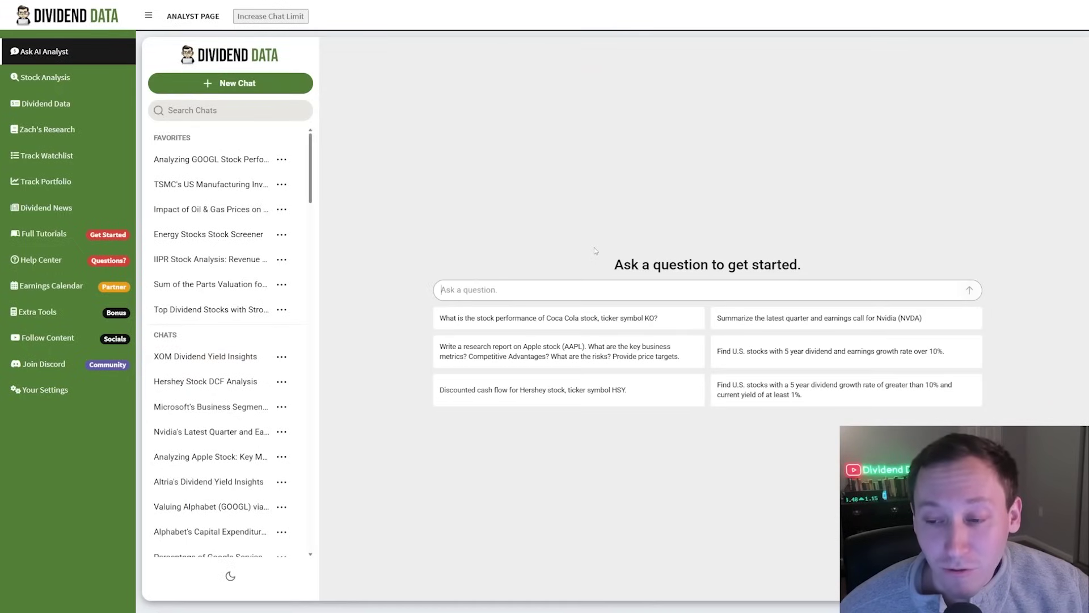
pyautogui.click(823, 398)
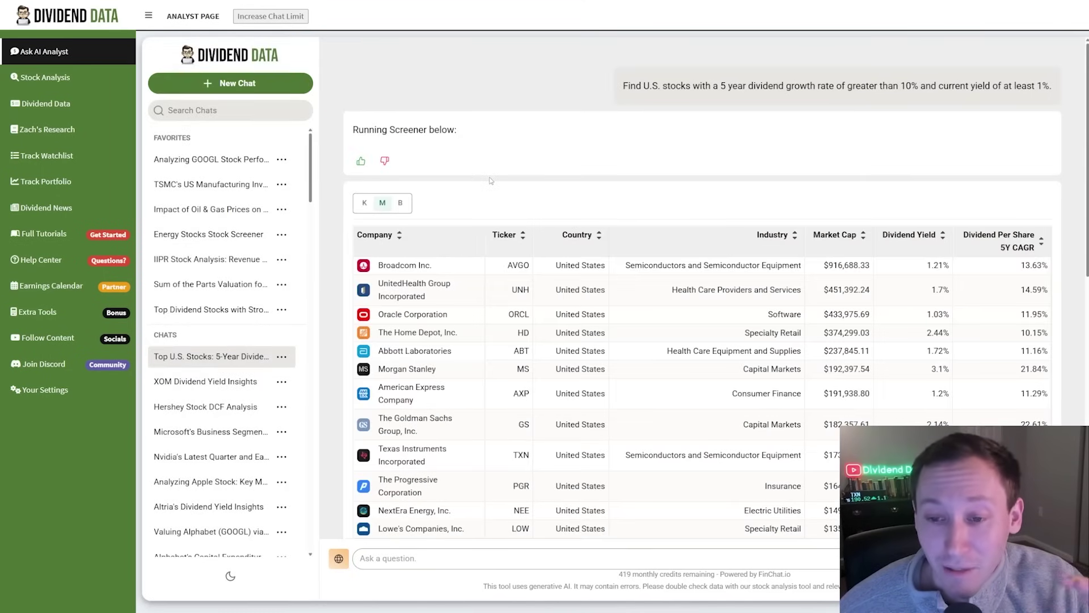
pyautogui.scroll(-1, 661, 286)
pyautogui.scroll(-1, 661, 286)
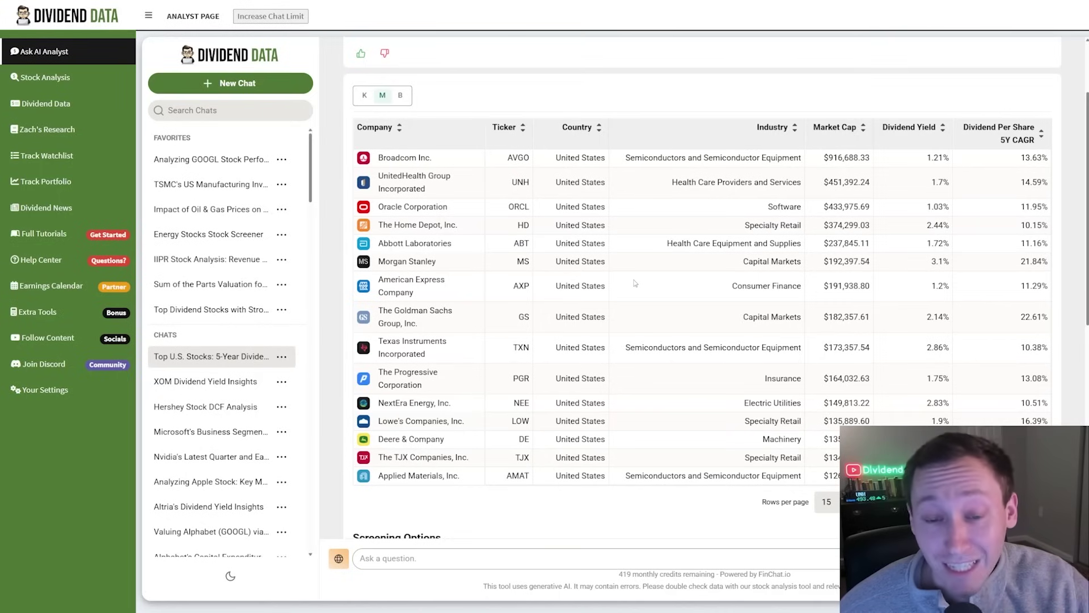
# - Add a Diluted EPS 3Y CAGR screening filter with a 10% minimum by searching the screener fields for "earnings growth"
pyautogui.scroll(-8, 633, 276)
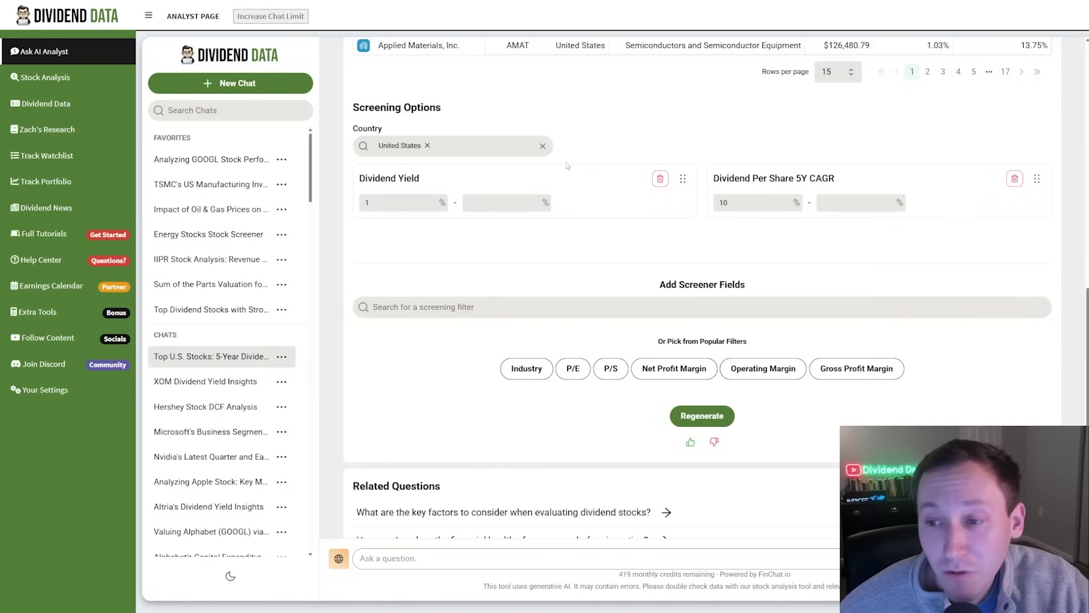
pyautogui.click(532, 311)
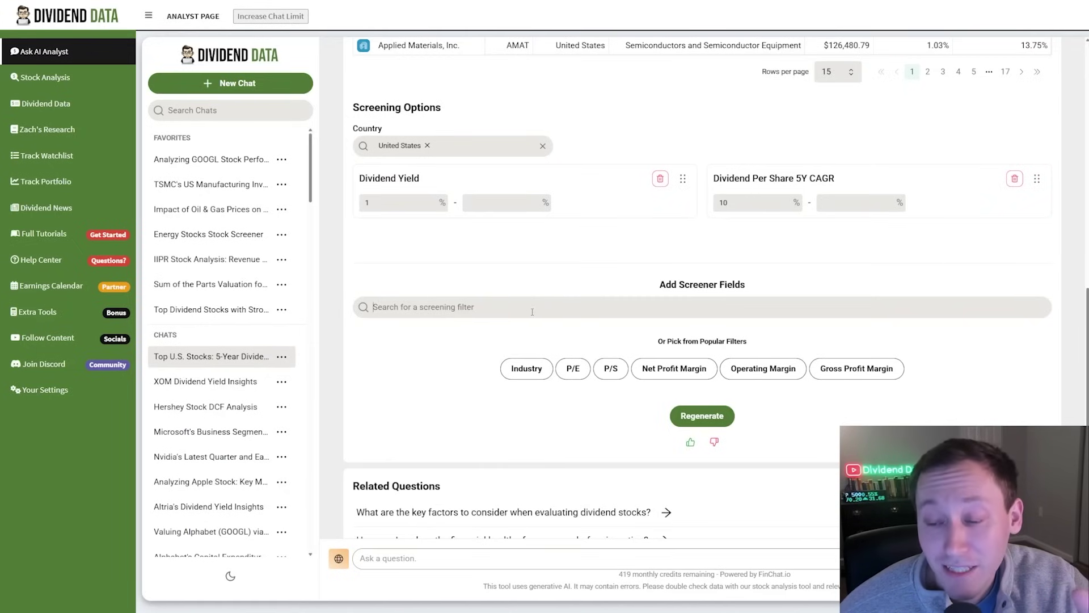
pyautogui.write('earnings growth')
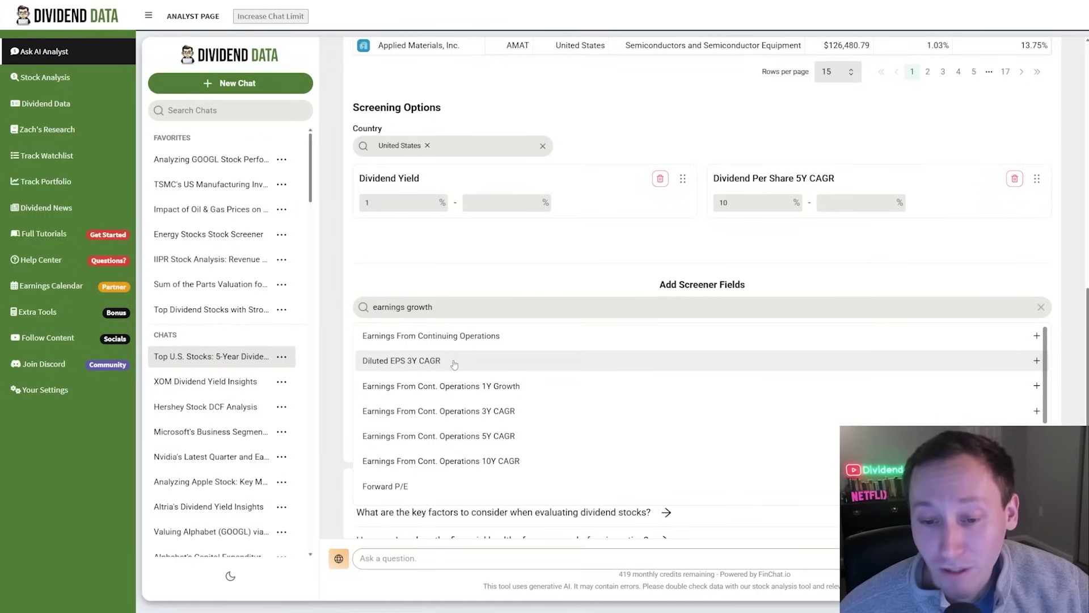
pyautogui.click(454, 362)
pyautogui.write('10')
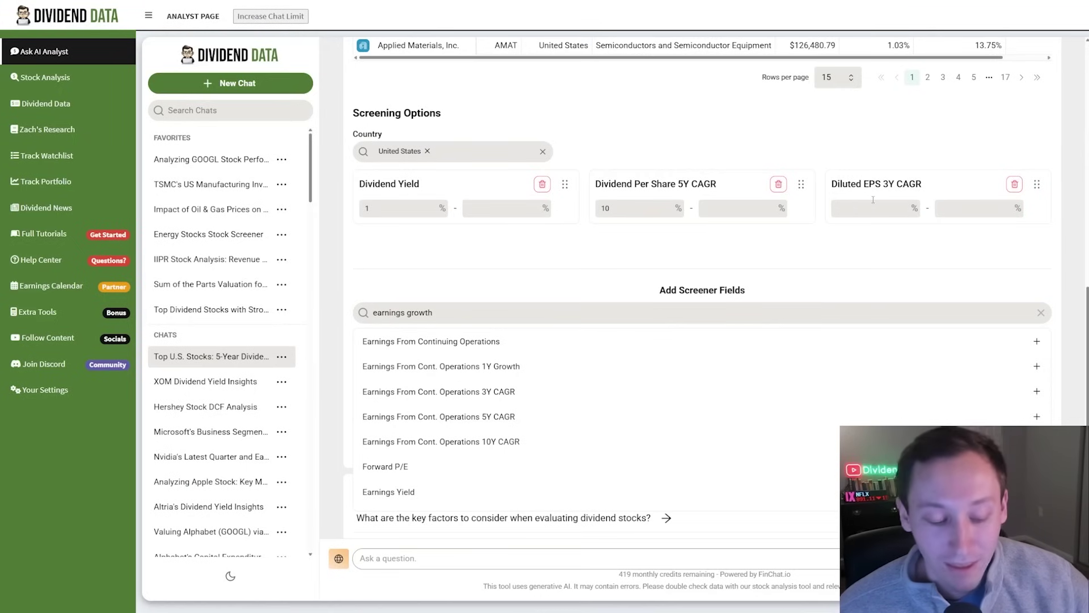
pyautogui.click(1041, 315)
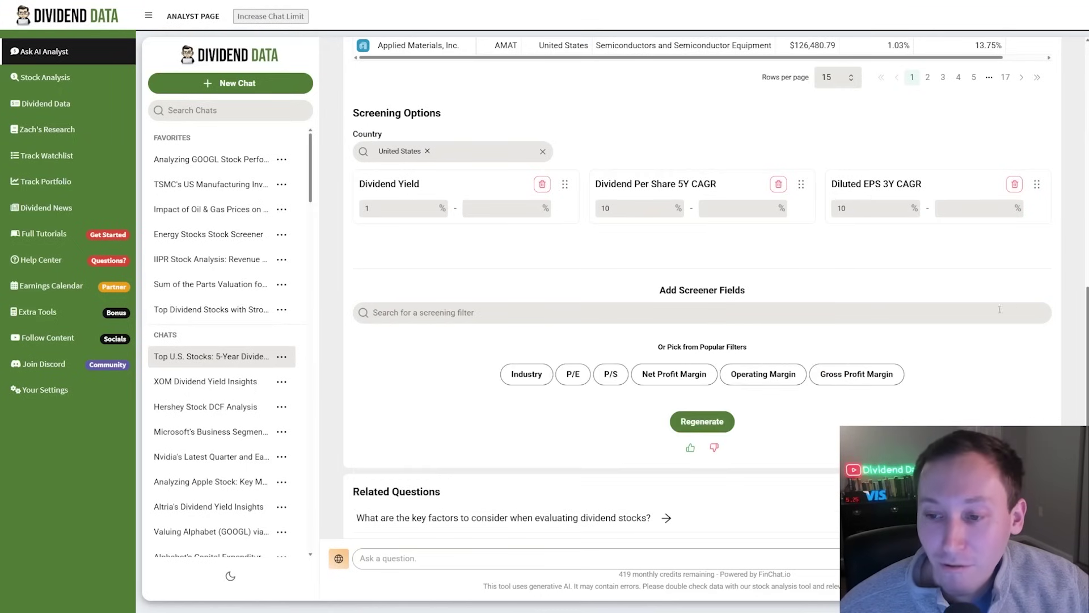
# - Regenerate the stock screener with the added earnings growth filter and view the result table's ticker column
pyautogui.scroll(-1, 695, 282)
pyautogui.scroll(5, 670, 283)
pyautogui.scroll(-5, 644, 286)
pyautogui.scroll(-1, 644, 286)
pyautogui.click(726, 372)
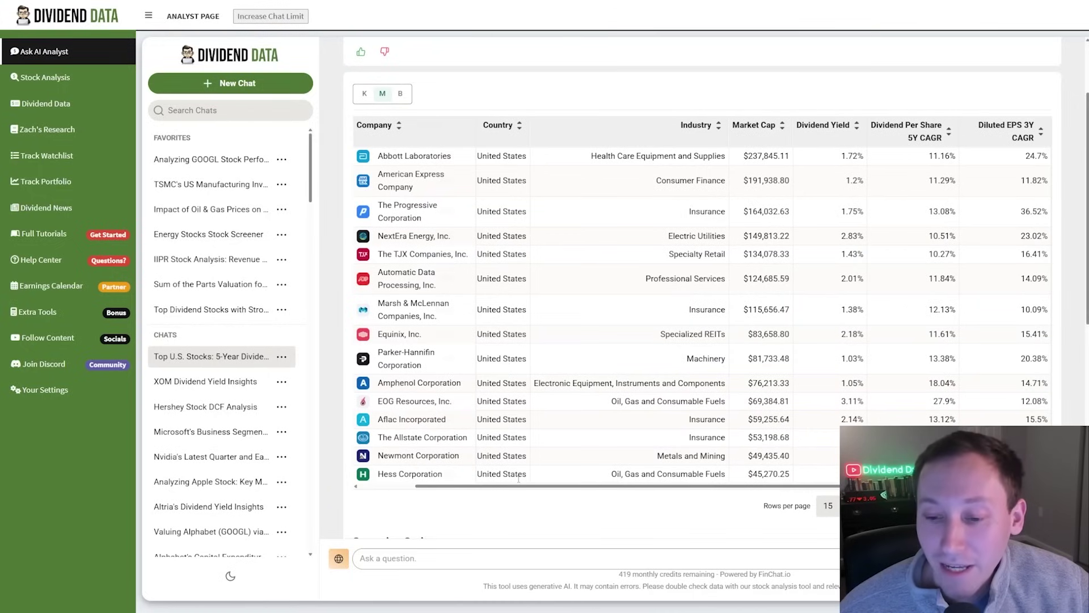
pyautogui.moveTo(519, 485); pyautogui.dragTo(420, 482)
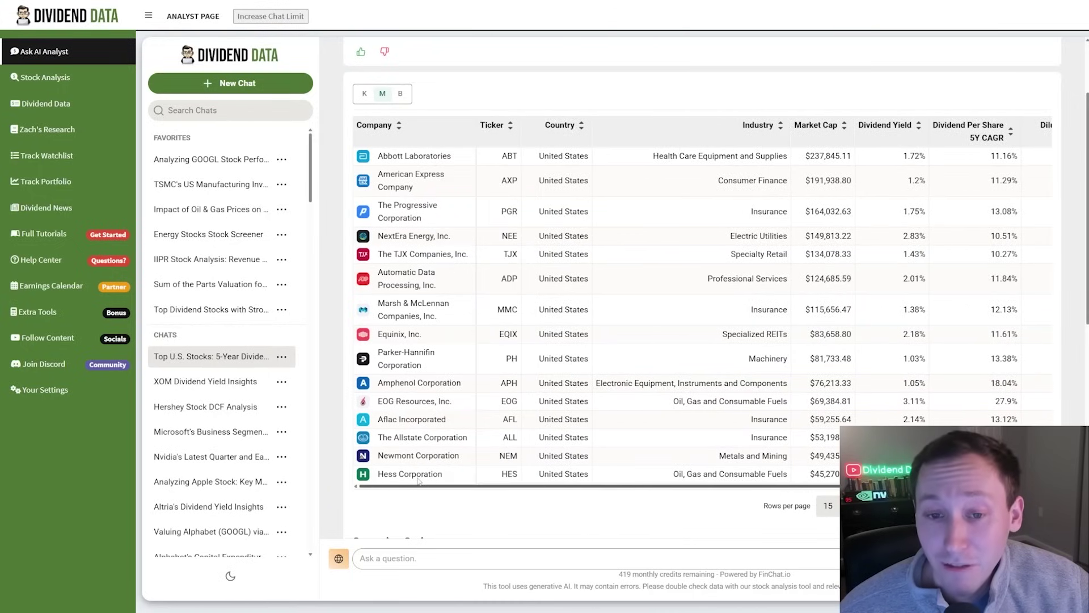
# - Add the top U.S. dividend growth stocks chat to favorites and review its results and screening options
pyautogui.scroll(2, 634, 129)
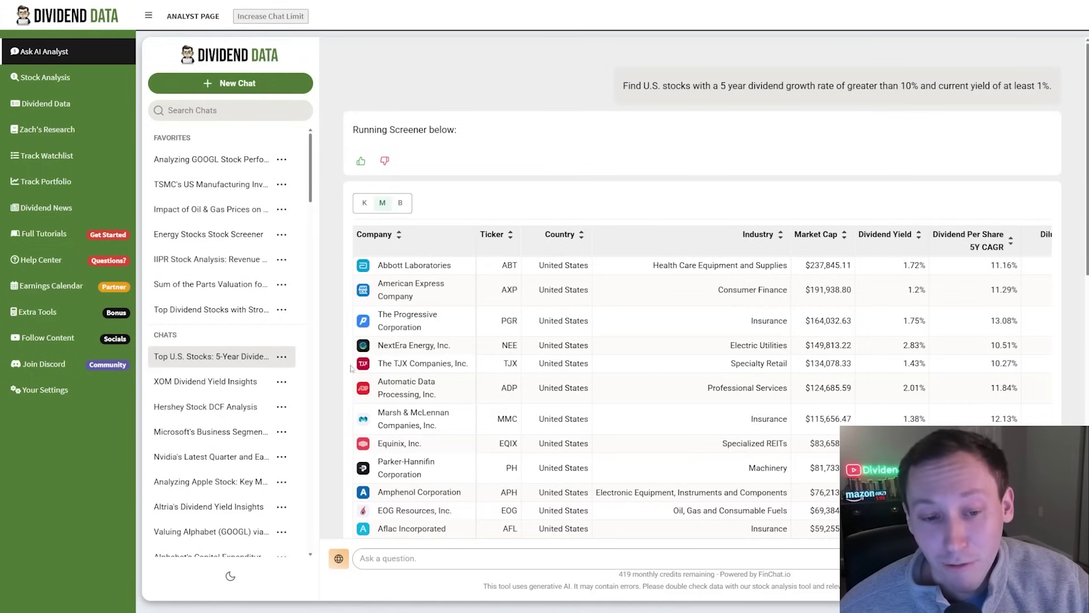
pyautogui.click(281, 357)
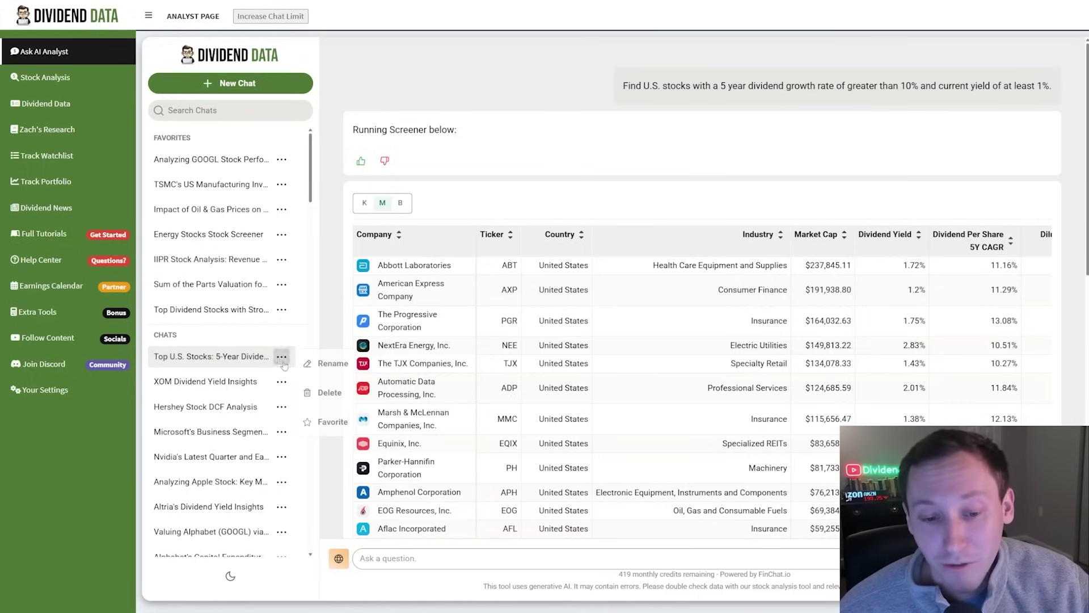
pyautogui.click(329, 426)
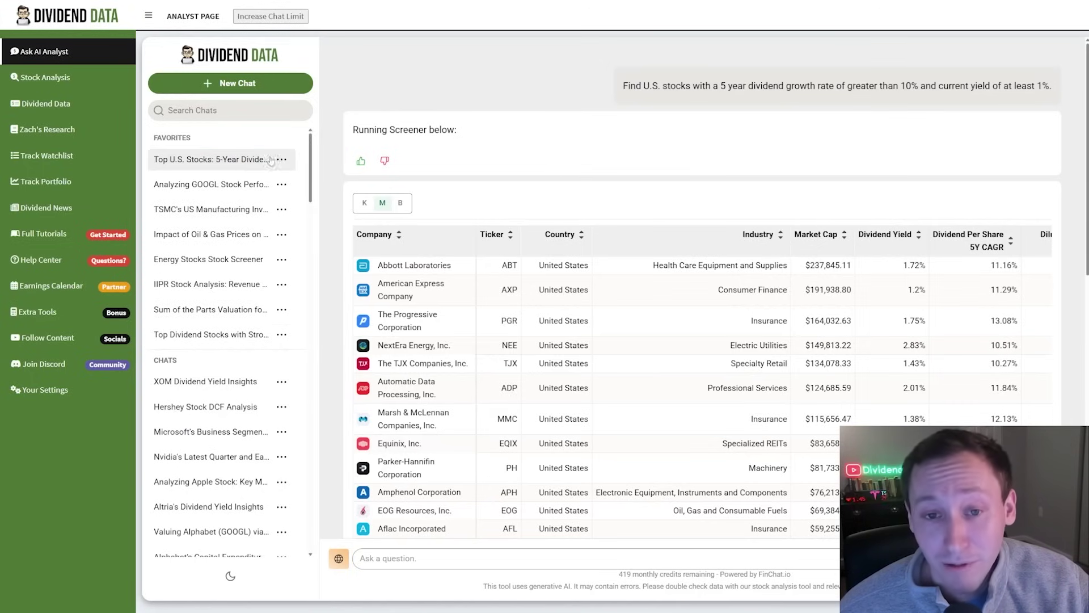
pyautogui.scroll(-5, 631, 299)
pyautogui.scroll(7, 624, 296)
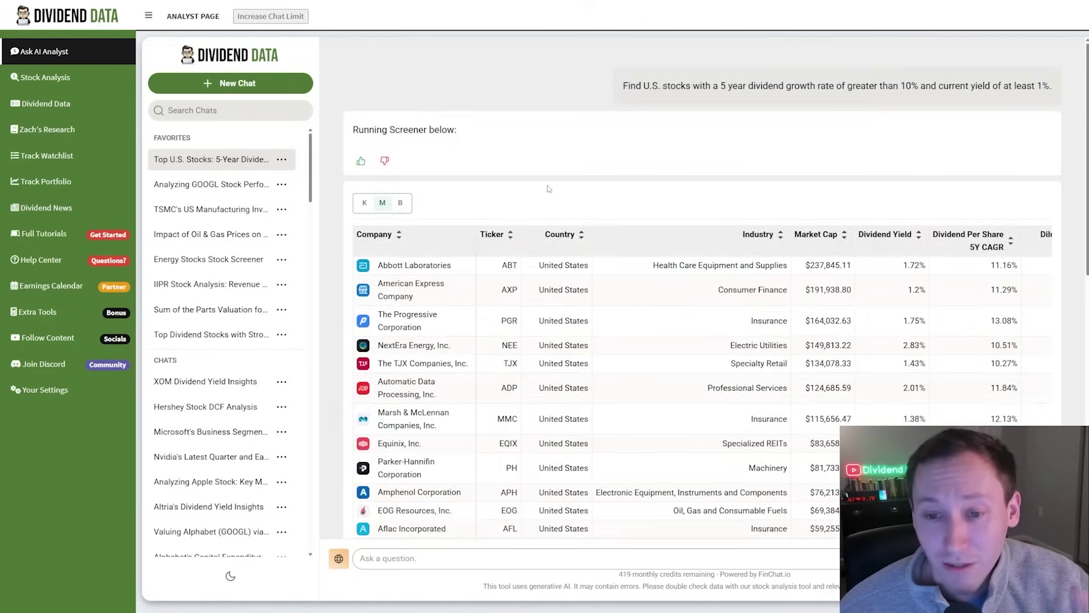
pyautogui.scroll(-10, 612, 341)
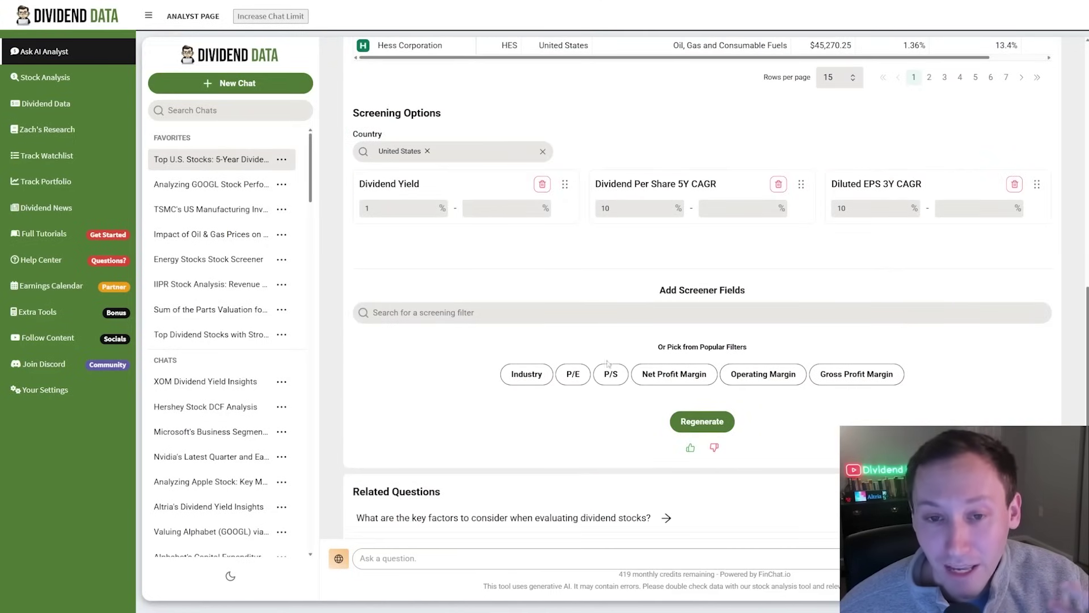
pyautogui.scroll(10, 603, 293)
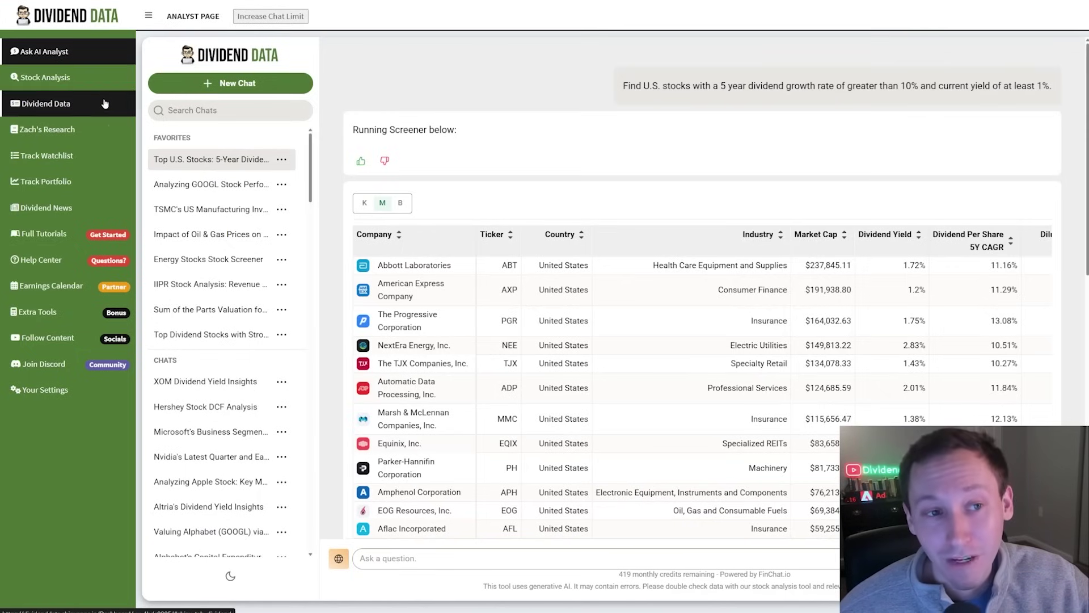
# - On the research page, view the published watchlist, then the long-term dividend portfolio's activity and overview
pyautogui.click(117, 130)
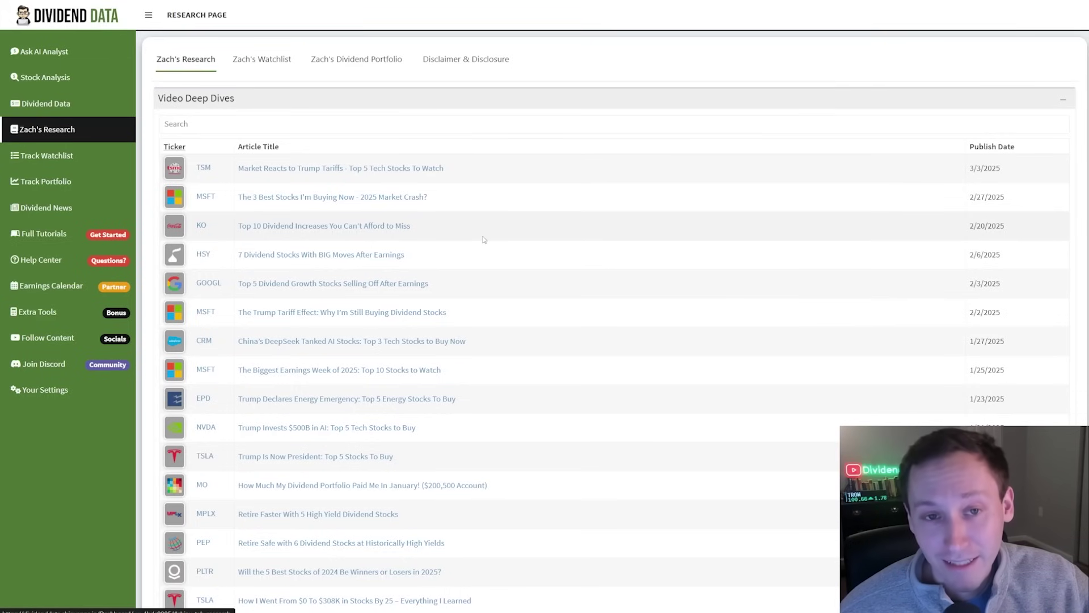
pyautogui.click(261, 59)
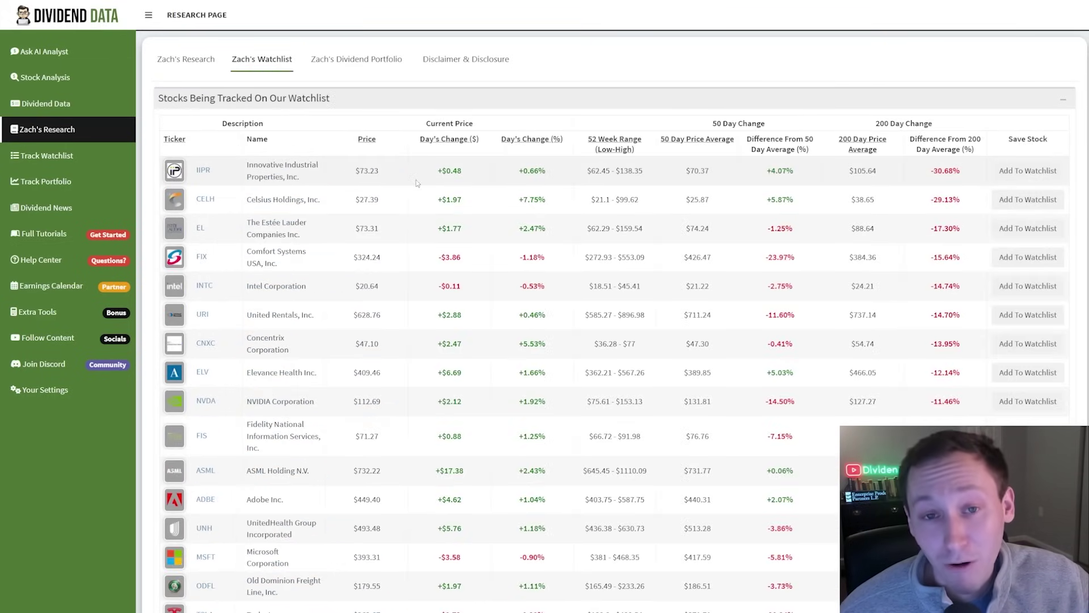
pyautogui.click(361, 61)
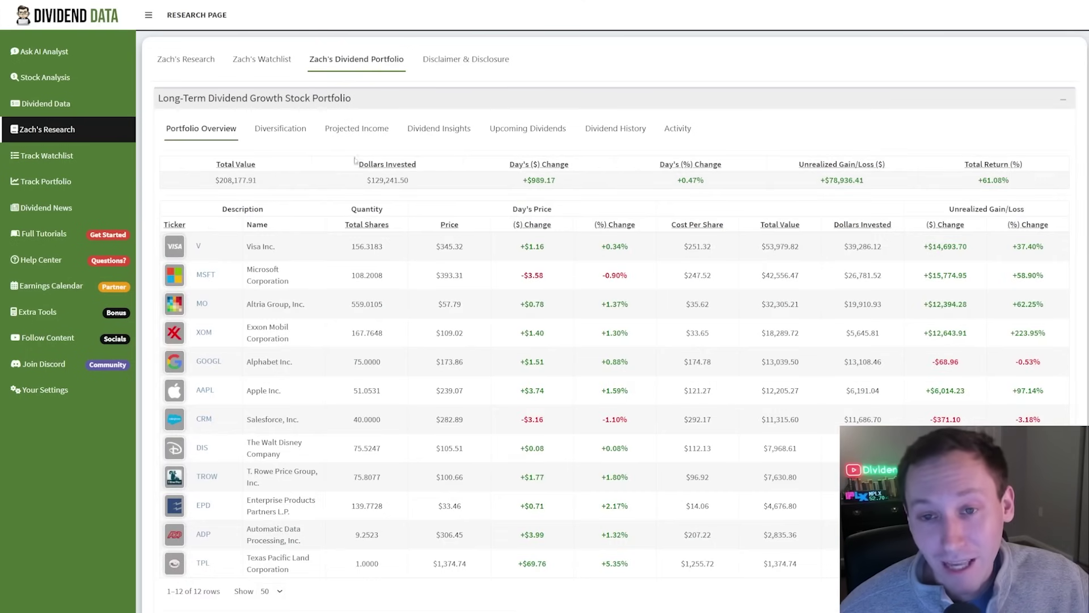
pyautogui.click(678, 128)
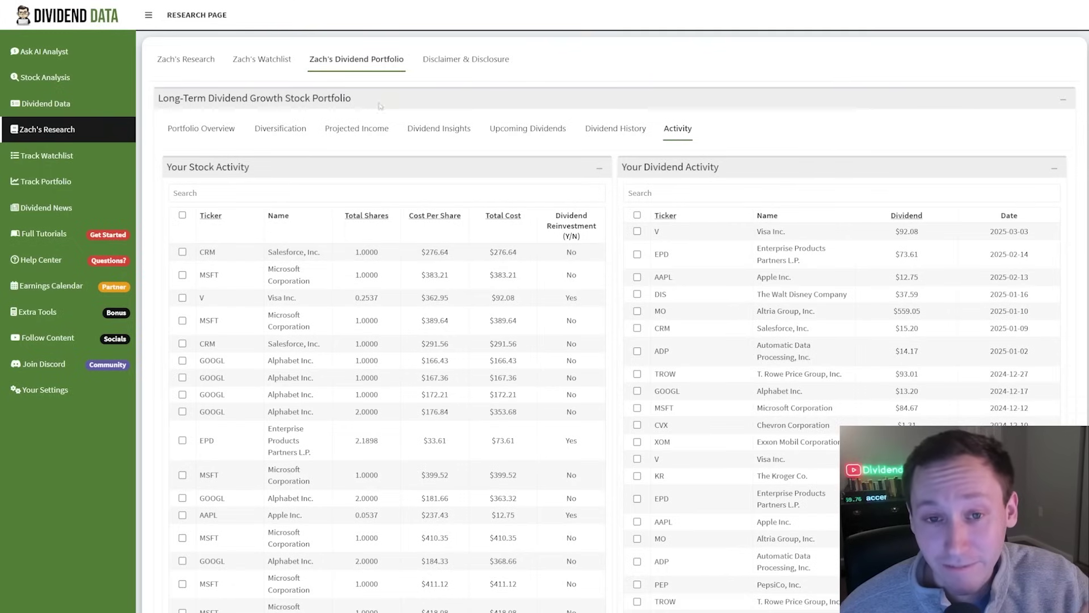
pyautogui.click(202, 130)
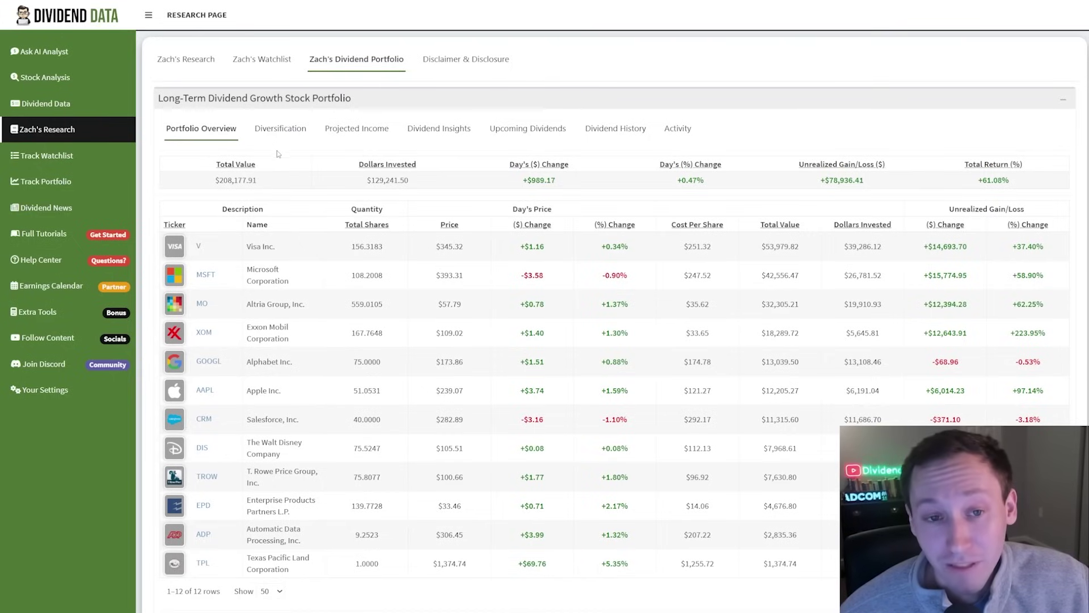
# - Open the watchlist tracking page and look over its dialogs for adding and deleting stocks
pyautogui.click(87, 161)
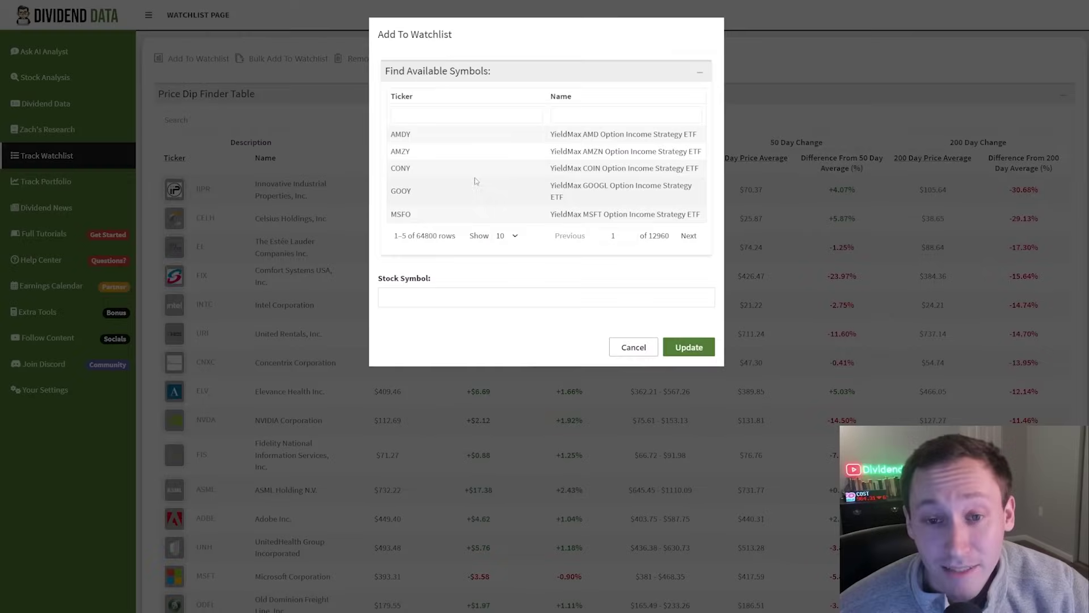
pyautogui.click(437, 301)
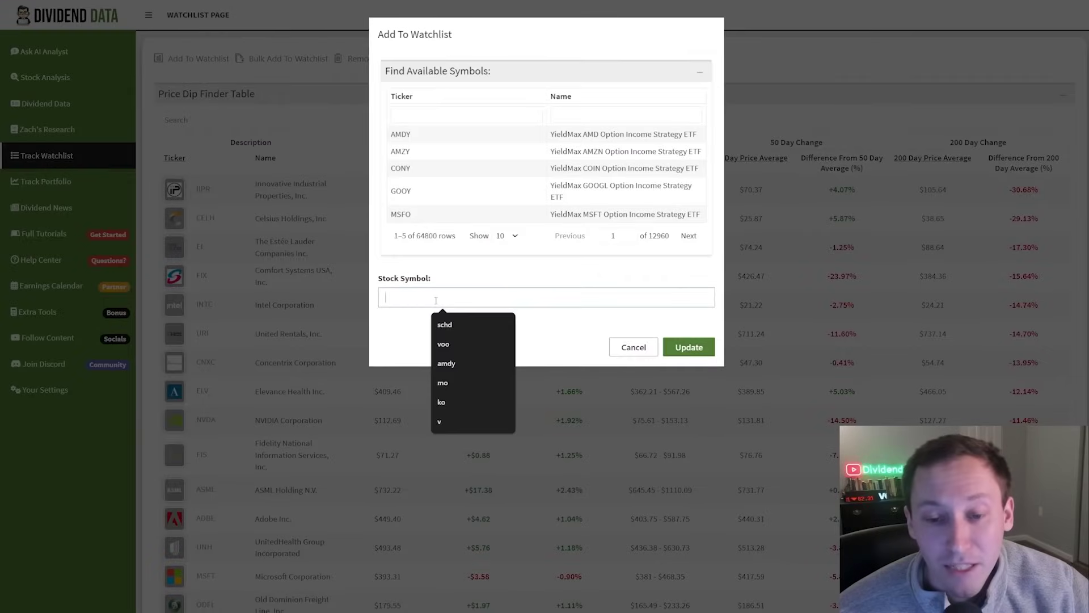
pyautogui.click(484, 136)
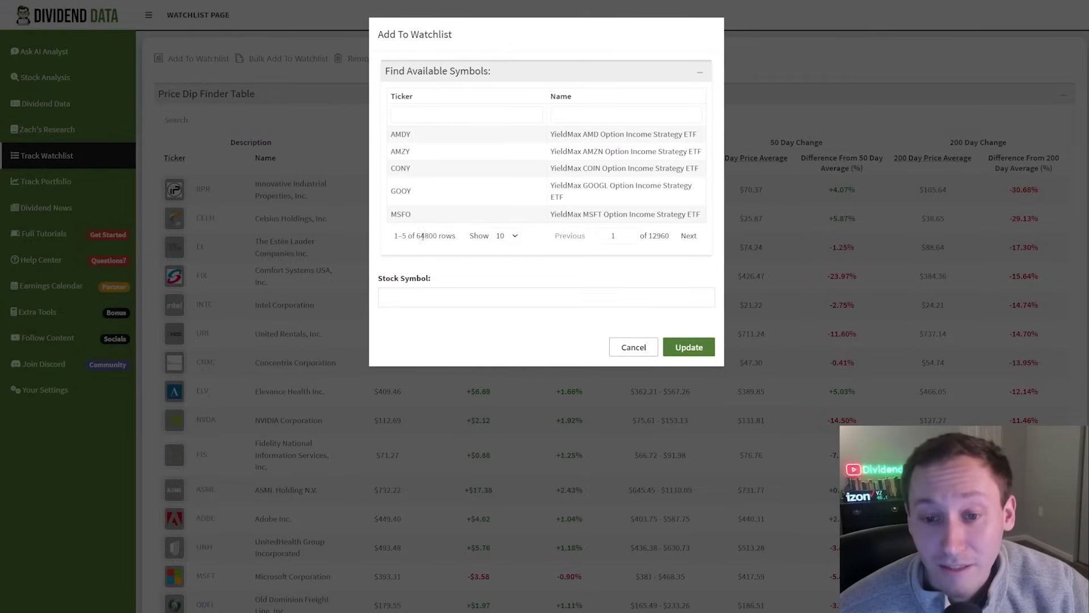
pyautogui.moveTo(414, 239); pyautogui.dragTo(438, 244)
pyautogui.click(458, 250)
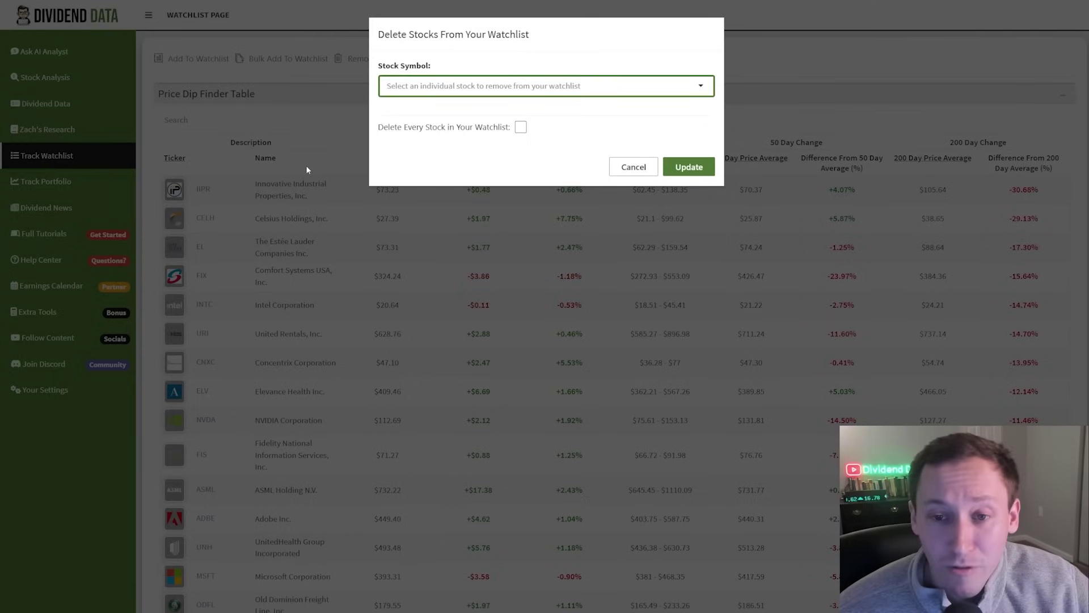
pyautogui.click(307, 165)
# - Sort the Price Dip Finder Table by difference from 50 day average, highest first, then by difference from 200 day average, lowest first
pyautogui.moveTo(267, 92); pyautogui.dragTo(160, 99)
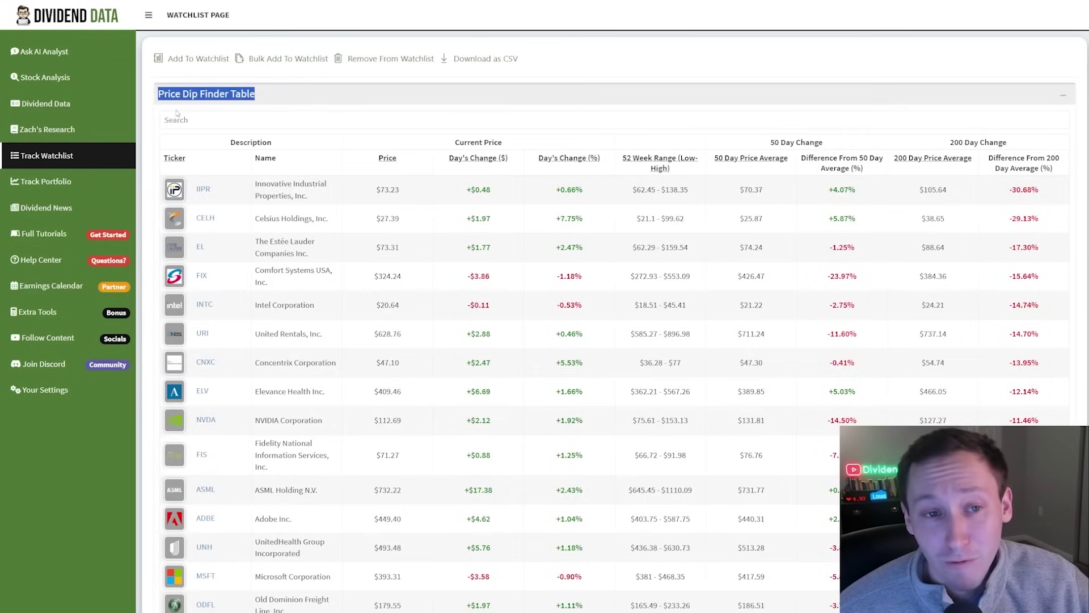
pyautogui.click(307, 97)
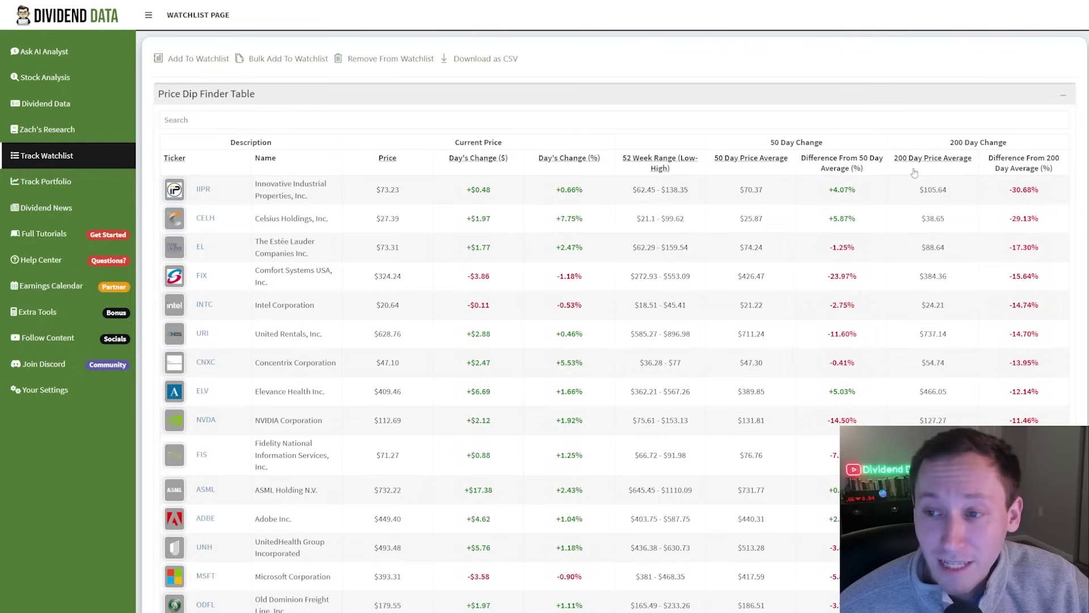
pyautogui.click(838, 169)
pyautogui.click(839, 169)
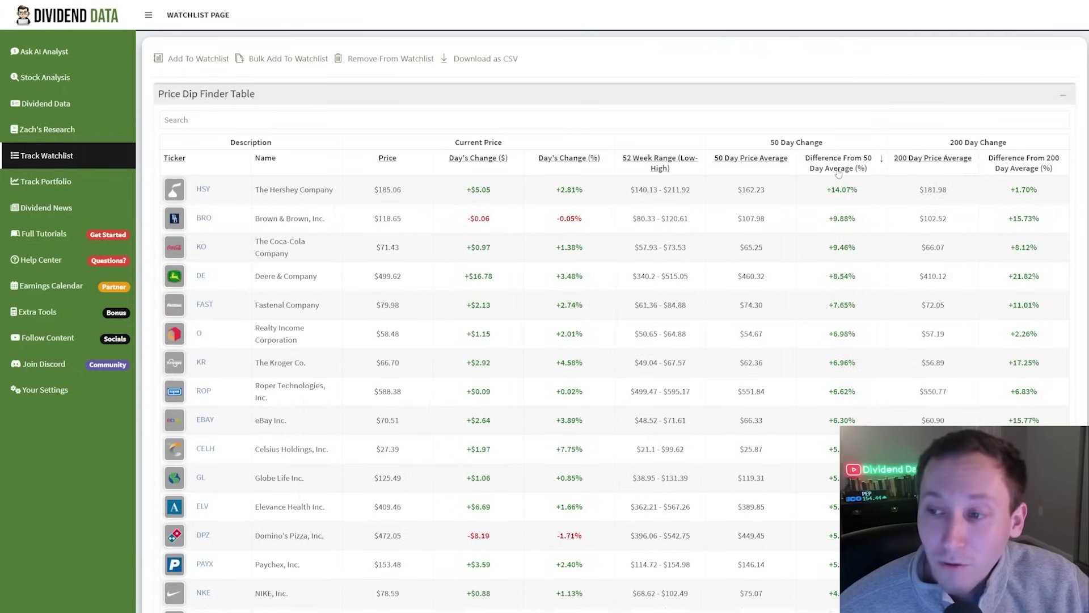
pyautogui.click(1021, 163)
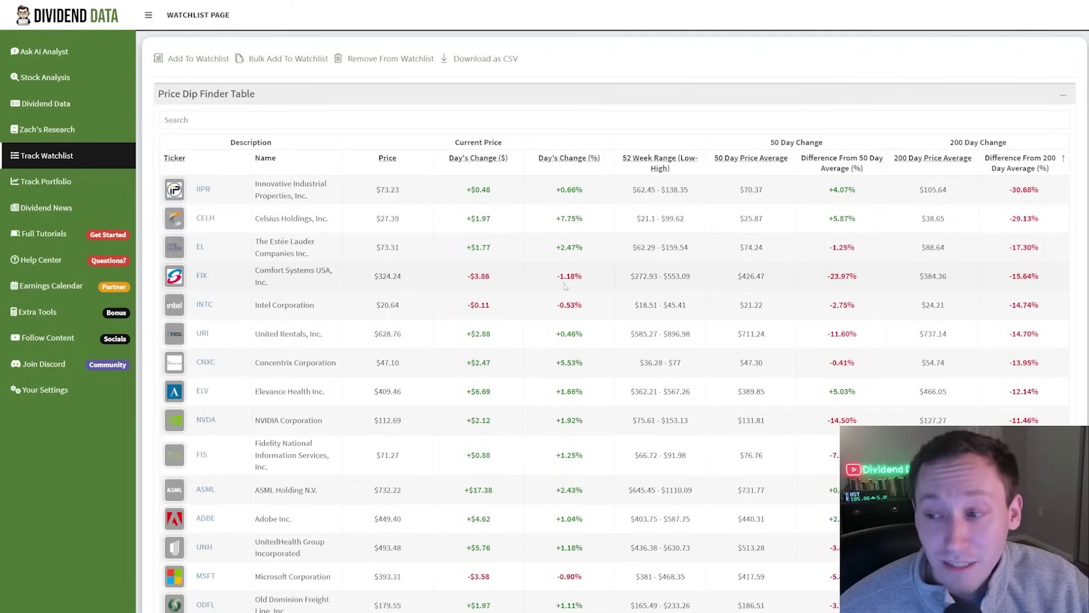
# - Examine the 200 day and 50 day average differences for Comfort Systems USA (FIX) and open its stock analysis page
pyautogui.moveTo(1002, 282); pyautogui.dragTo(1040, 278)
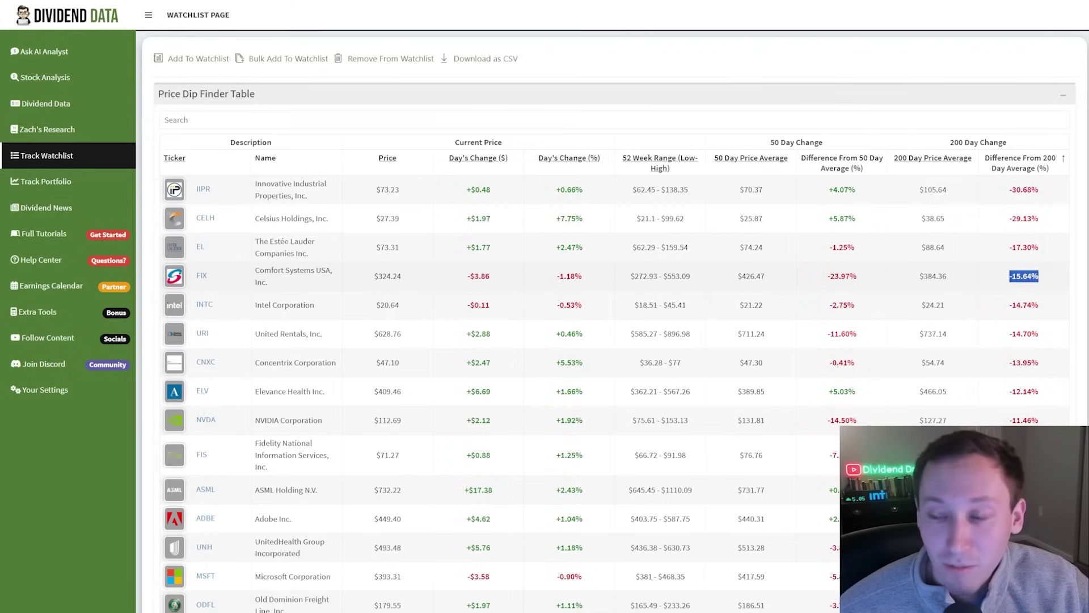
pyautogui.moveTo(861, 277); pyautogui.dragTo(794, 281)
pyautogui.click(775, 278)
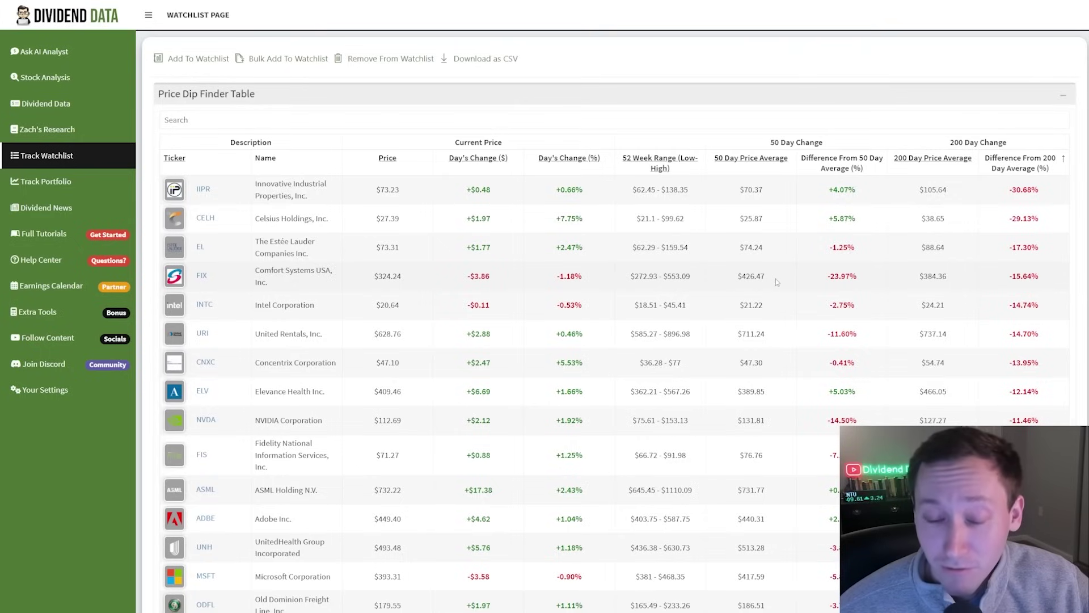
pyautogui.click(200, 280)
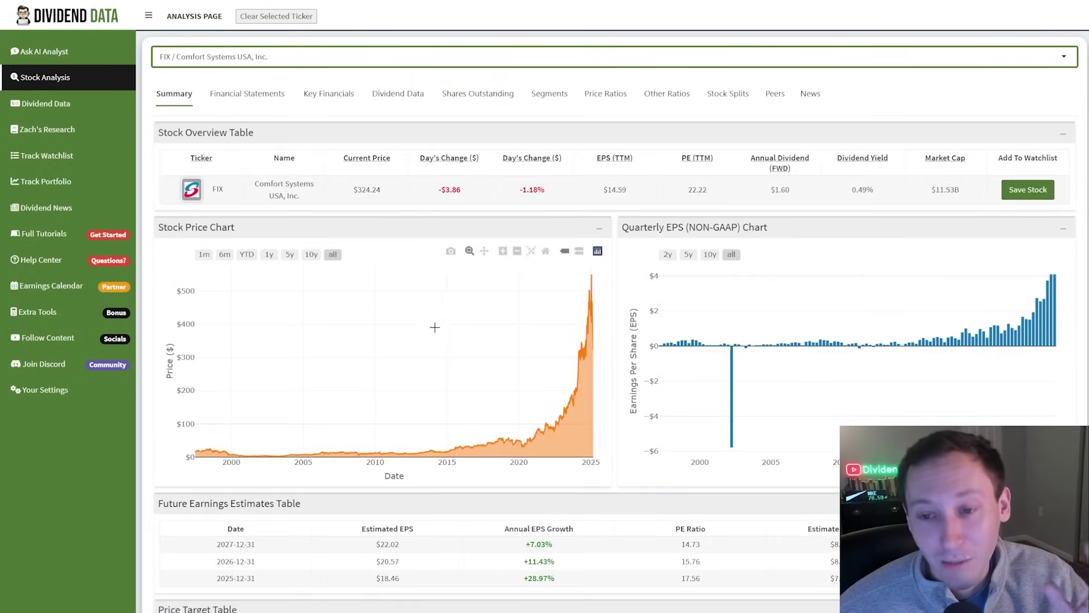
# - Open the portfolio tracking page and view the combined Projected Income and Dividend Insights
pyautogui.click(113, 183)
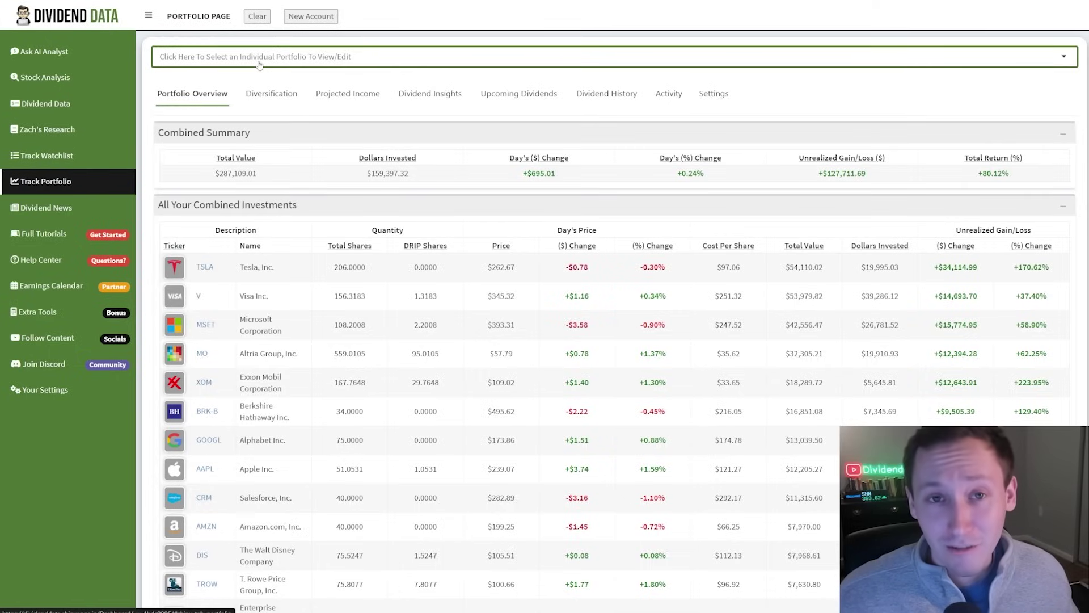
pyautogui.click(348, 94)
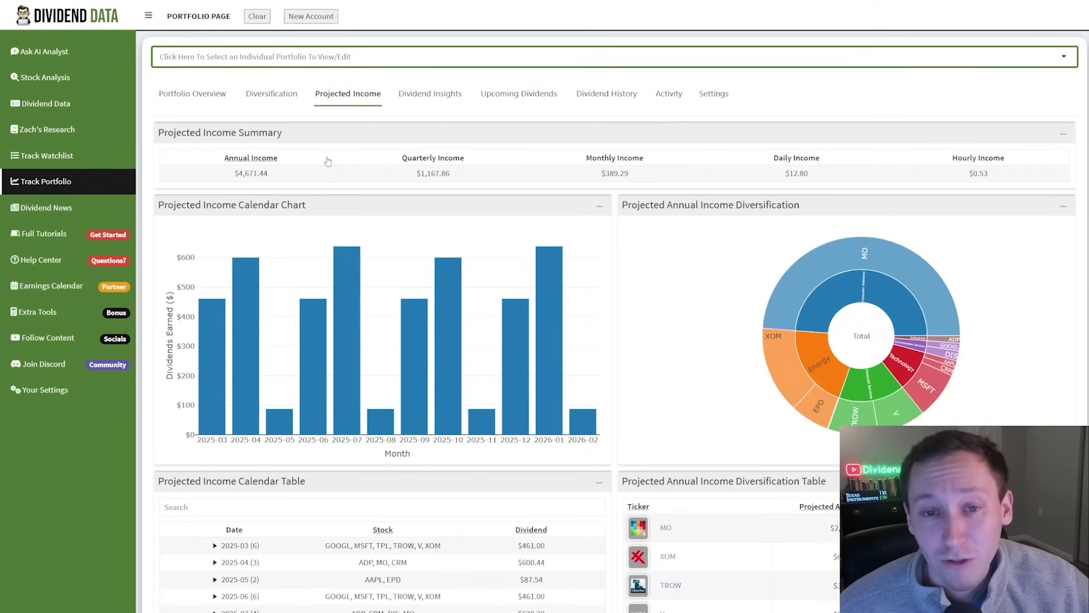
pyautogui.click(430, 94)
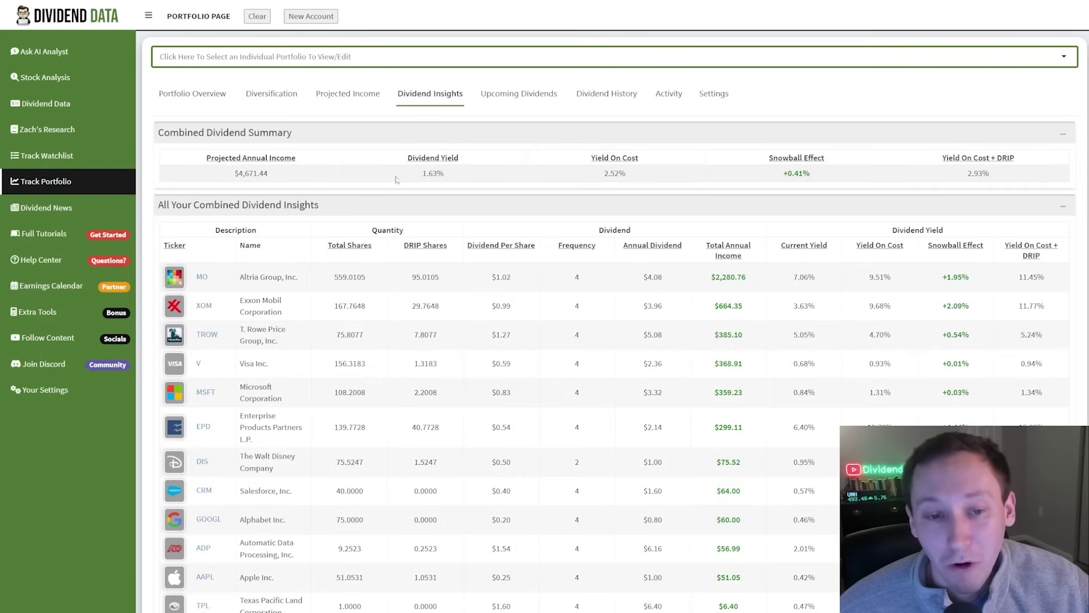
# - Examine Altria's (MO) DRIP shares, snowball effect and yield on cost with DRIP in the combined dividend insights
pyautogui.scroll(-1, 444, 236)
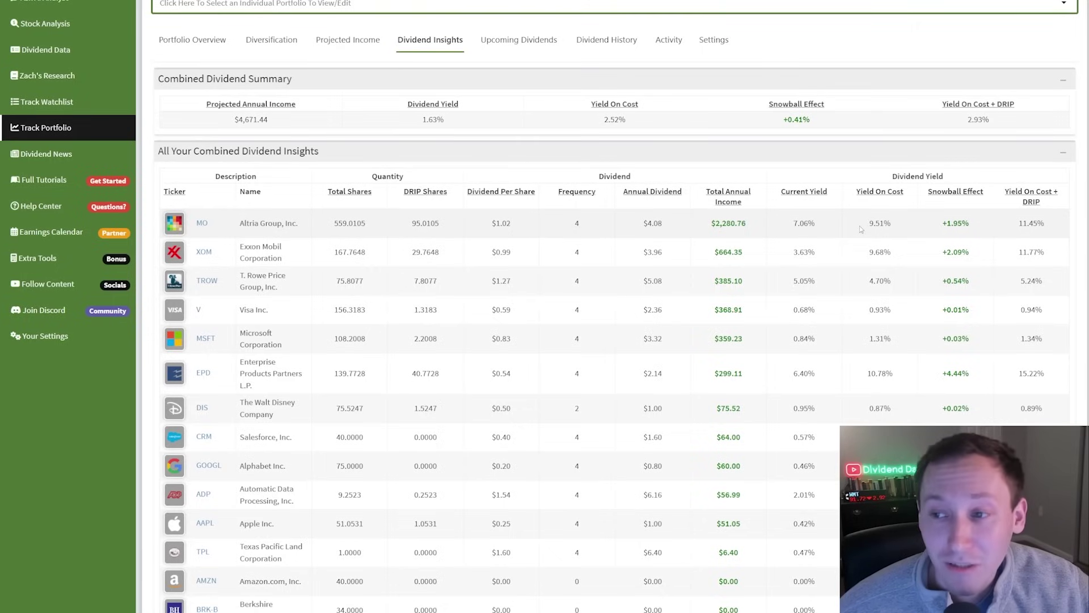
pyautogui.moveTo(448, 226); pyautogui.dragTo(413, 225)
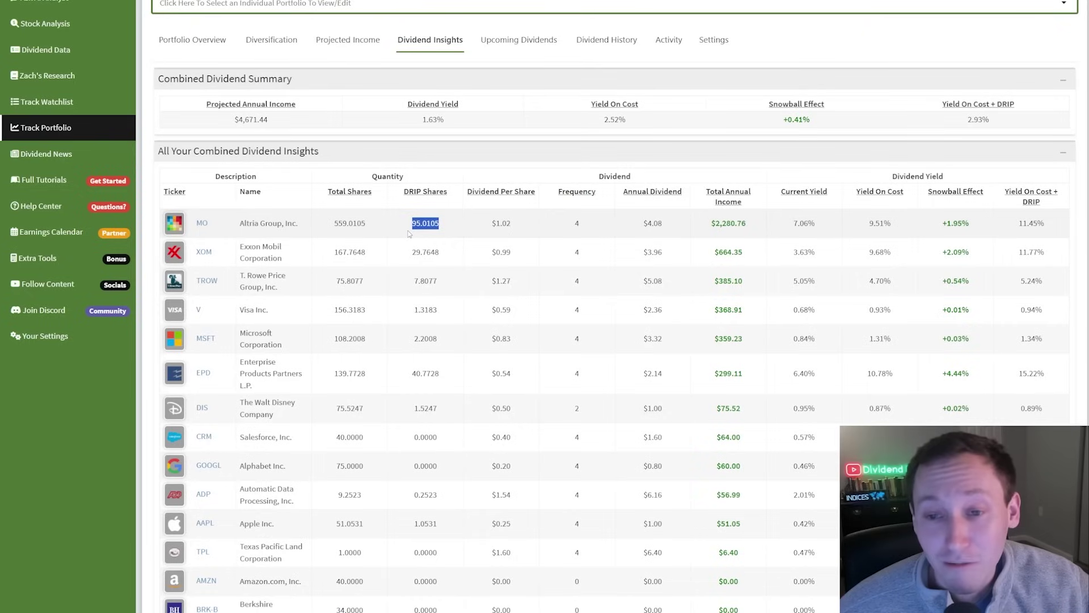
pyautogui.moveTo(943, 224); pyautogui.dragTo(992, 227)
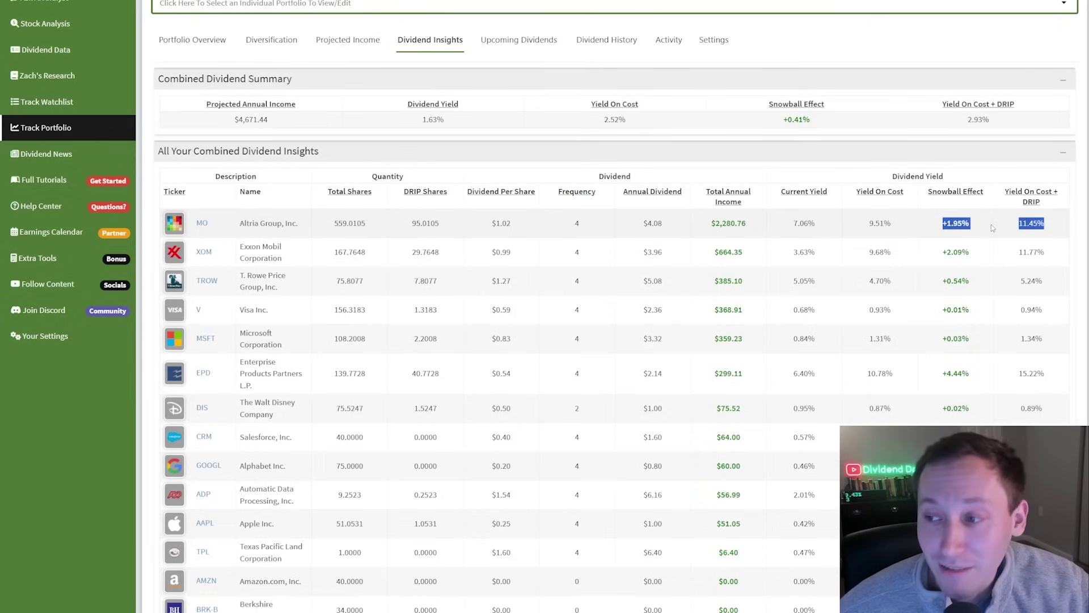
# - View the combined Upcoming Dividends and Dividend History, and check the list of individual portfolios
pyautogui.click(518, 40)
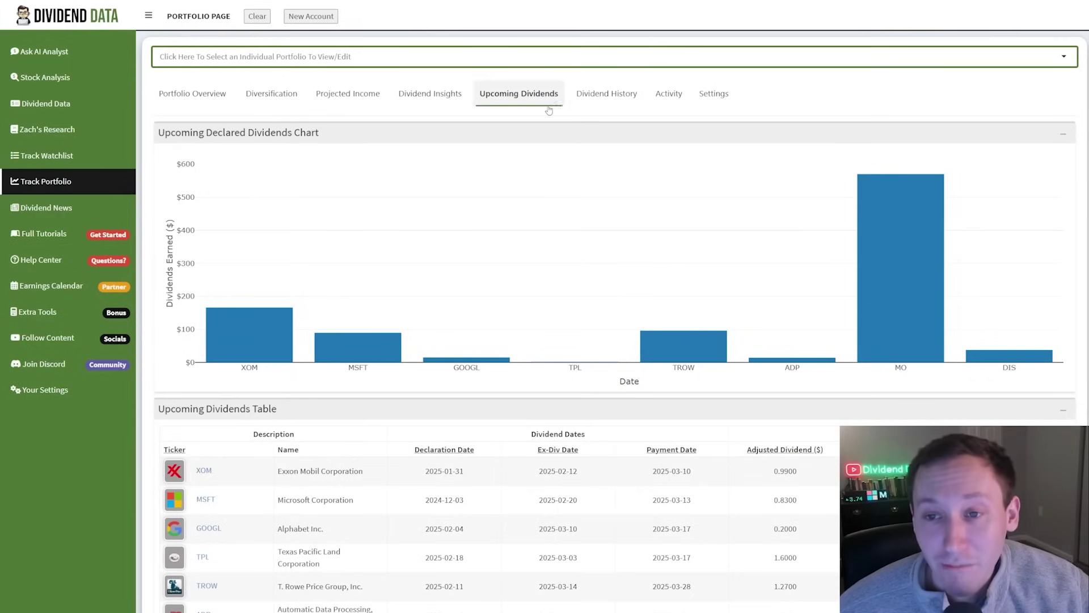
pyautogui.click(601, 95)
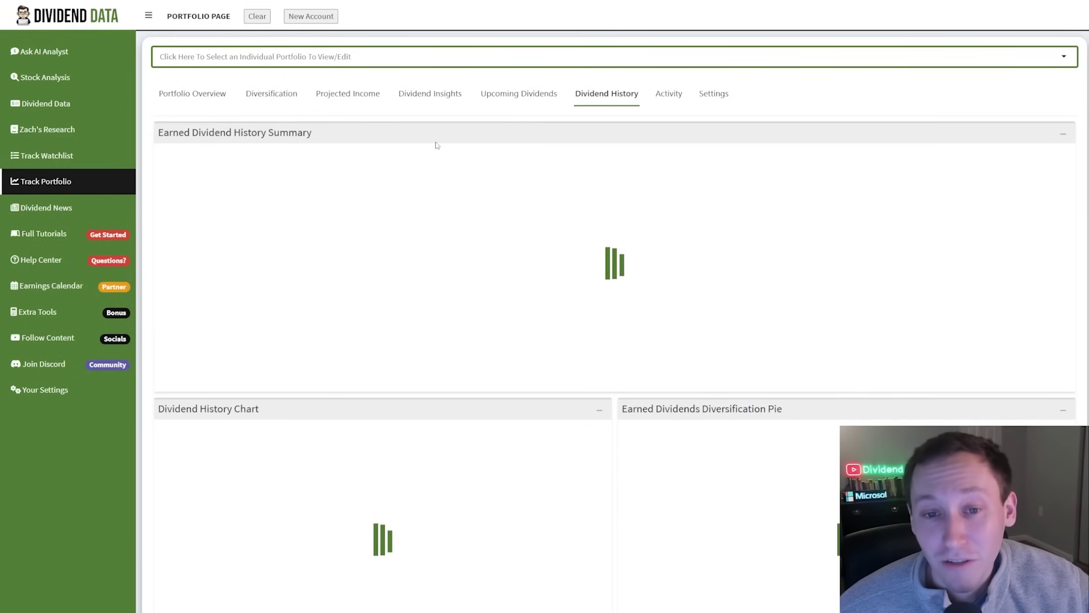
pyautogui.click(289, 57)
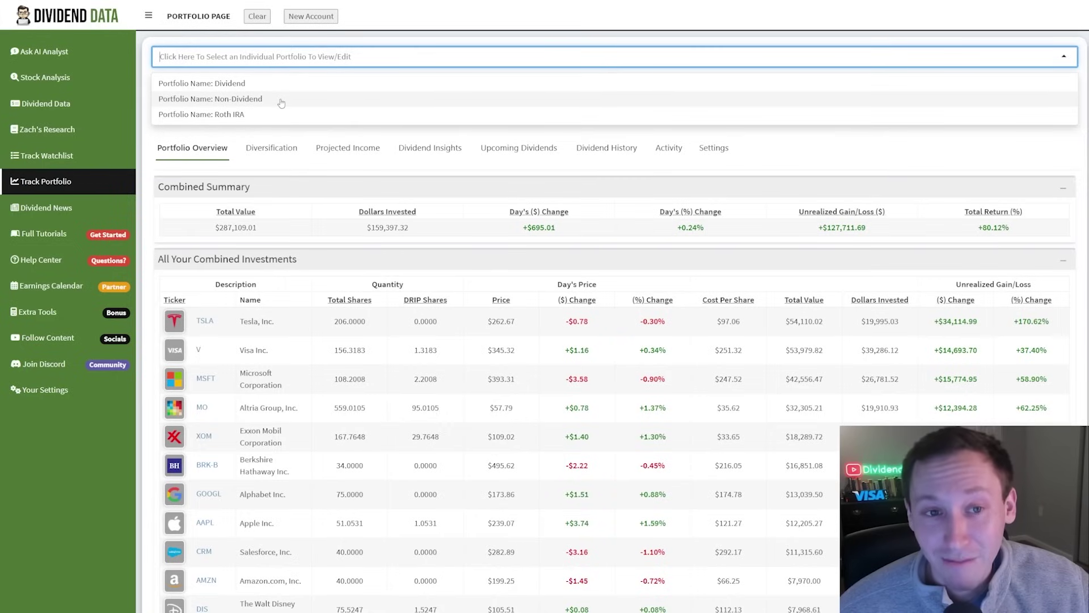
pyautogui.click(319, 27)
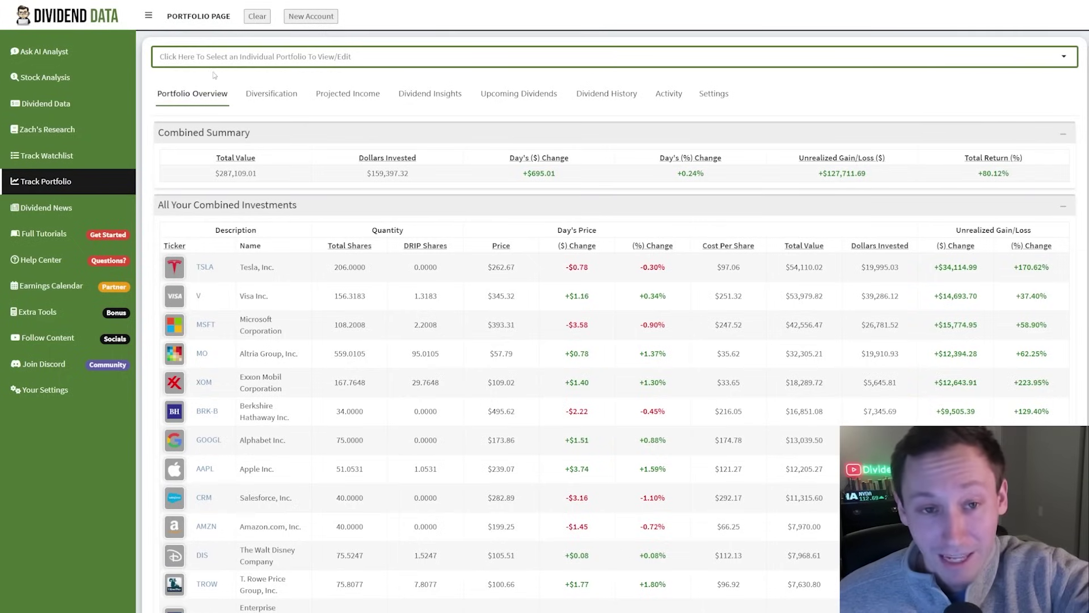
# - Add a new portfolio named test with the type Connect Your Brokerage (Plaid) and continue to Plaid's institution selection
pyautogui.click(307, 17)
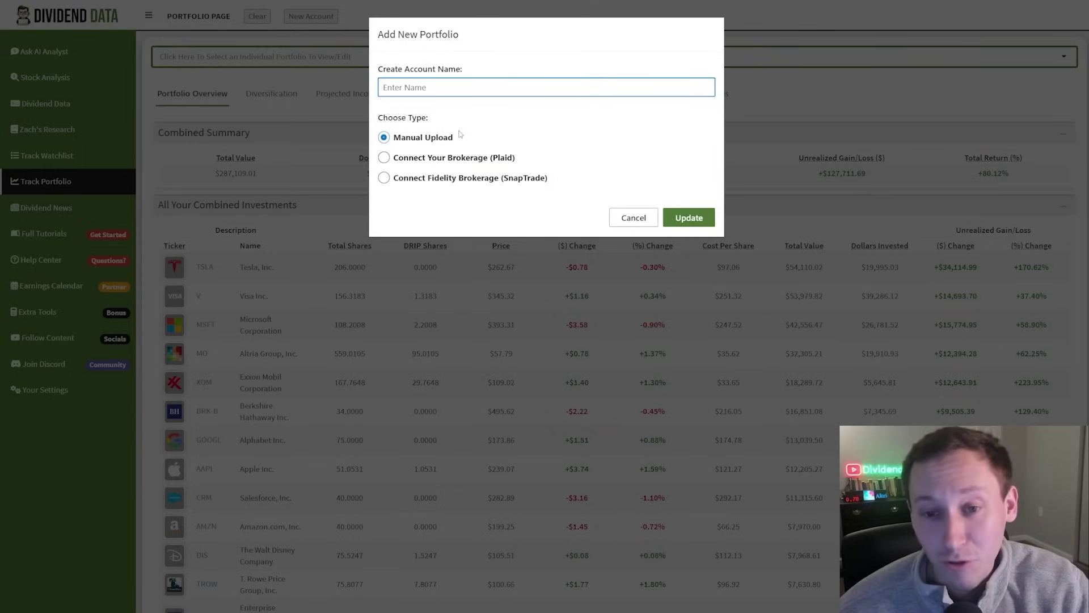
pyautogui.click(427, 159)
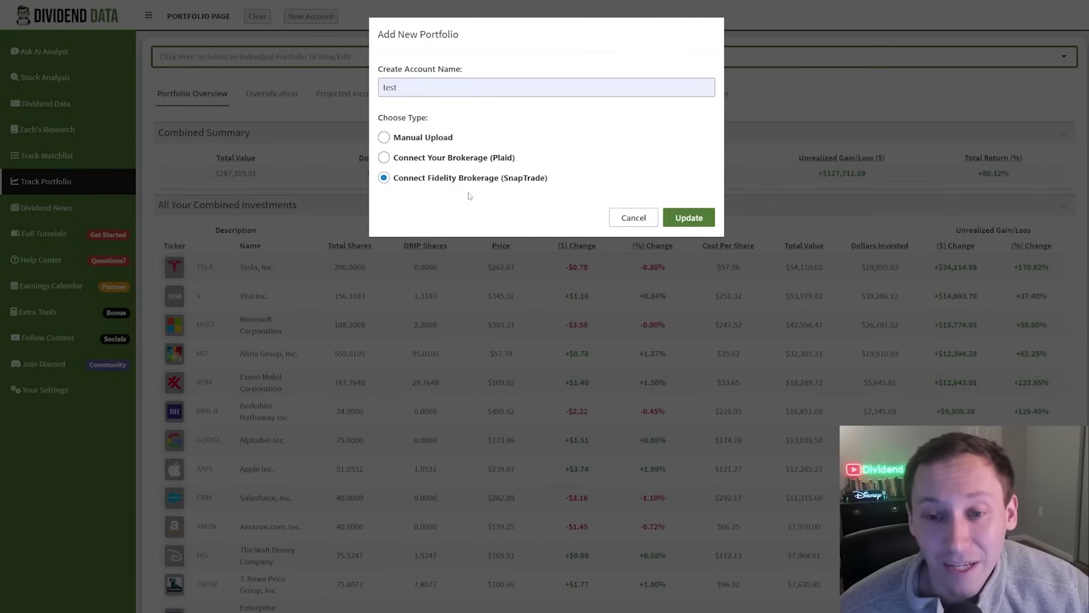
pyautogui.click(514, 162)
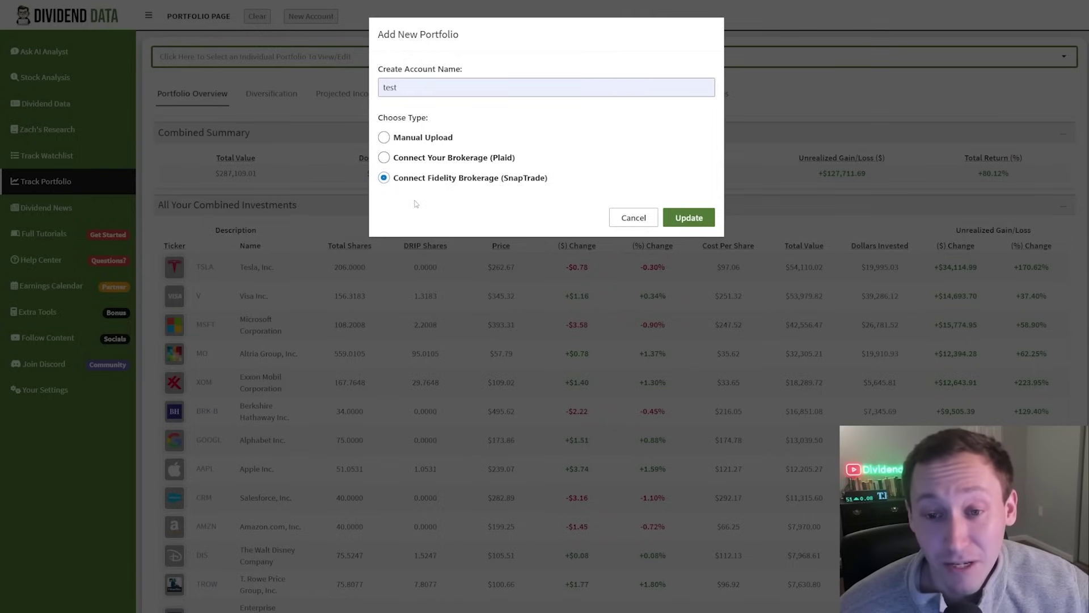
pyautogui.click(390, 158)
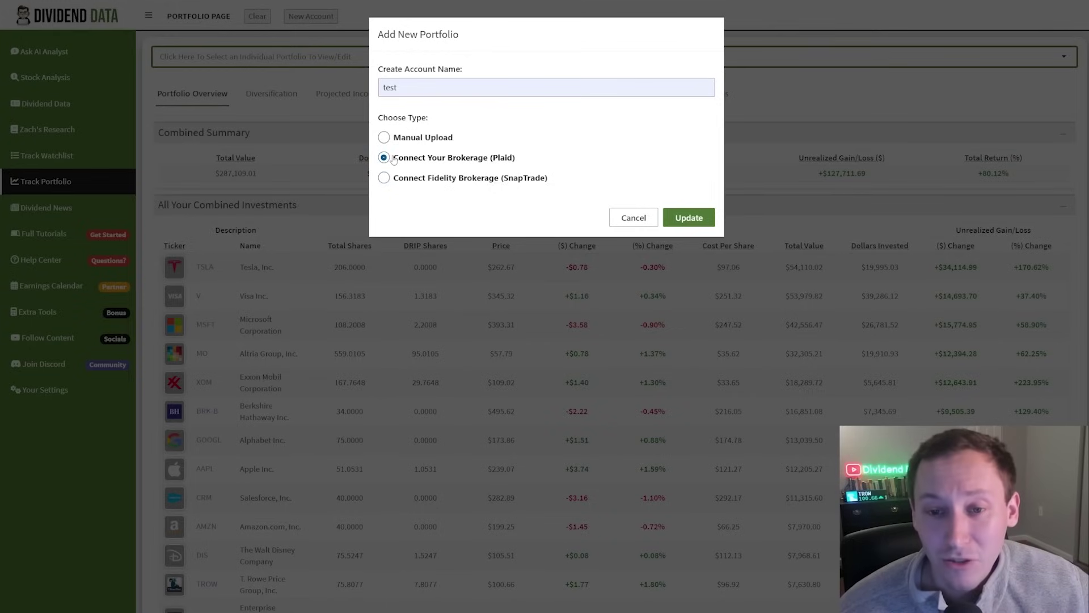
pyautogui.click(419, 87)
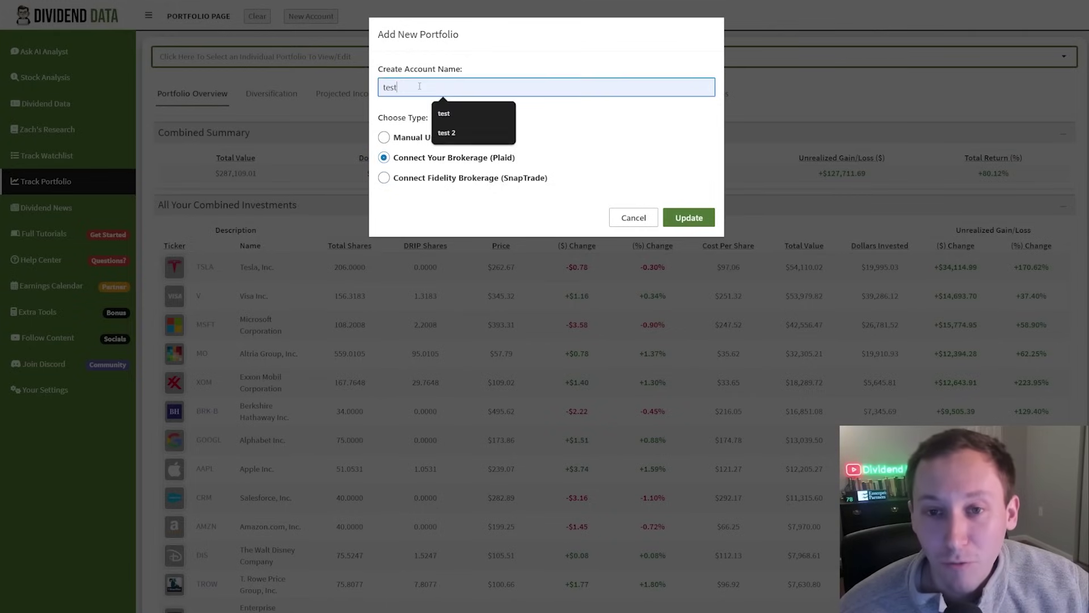
pyautogui.click(689, 218)
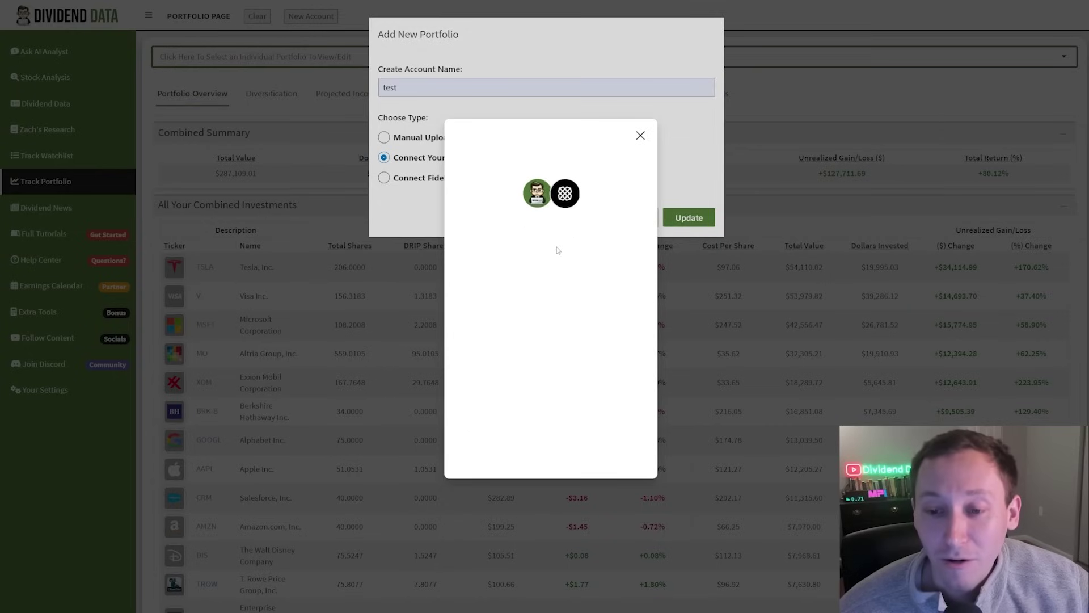
pyautogui.click(548, 333)
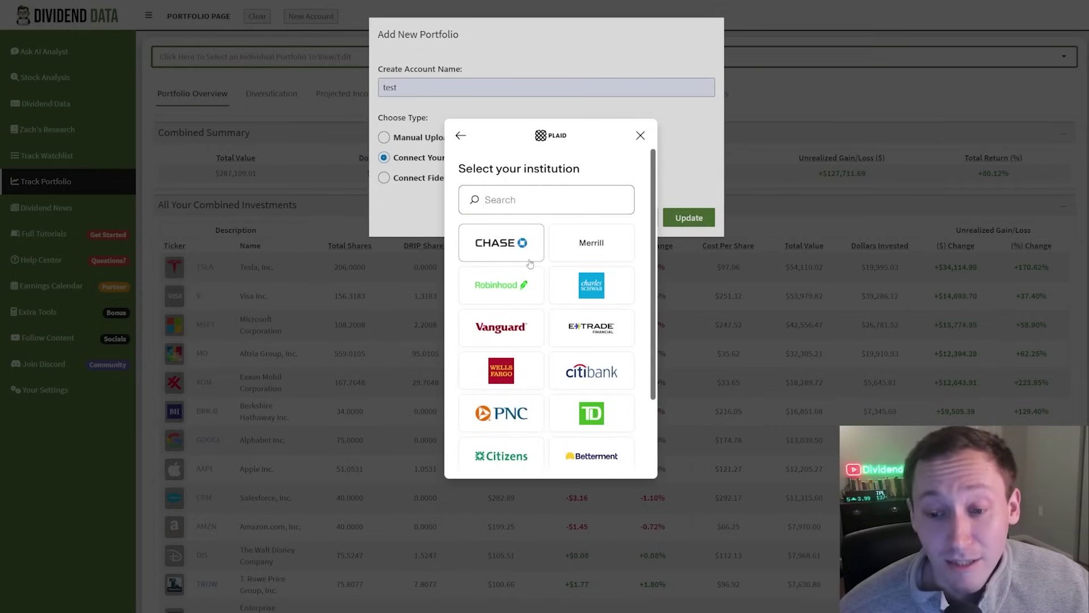
# - Look through Plaid's list of institutions, complete the brokerage link and acknowledge the loading of the investment data
pyautogui.scroll(-2, 529, 267)
pyautogui.scroll(2, 531, 310)
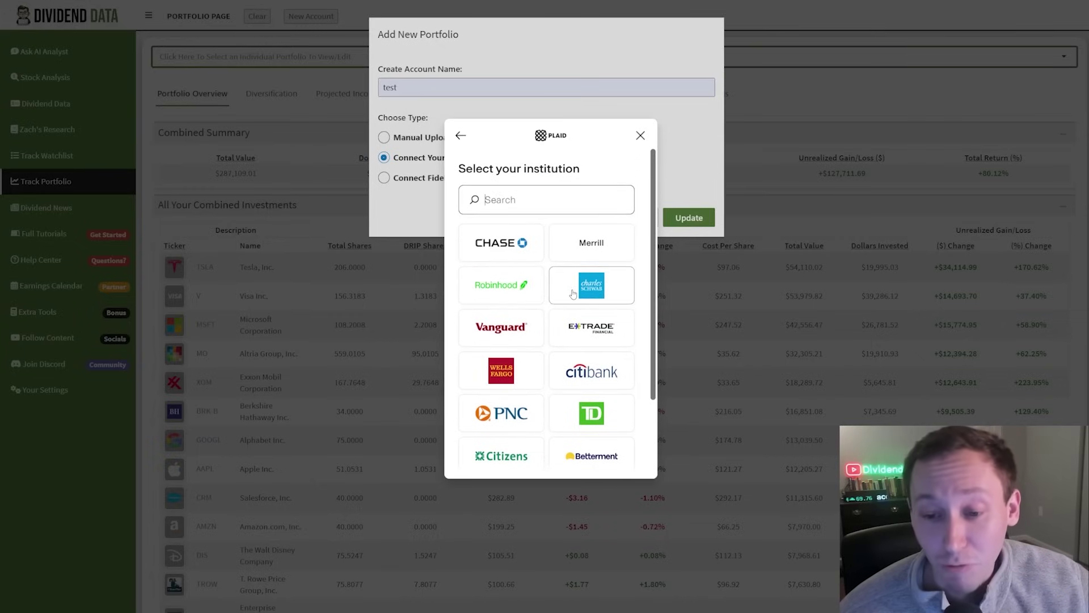
pyautogui.scroll(-3, 525, 341)
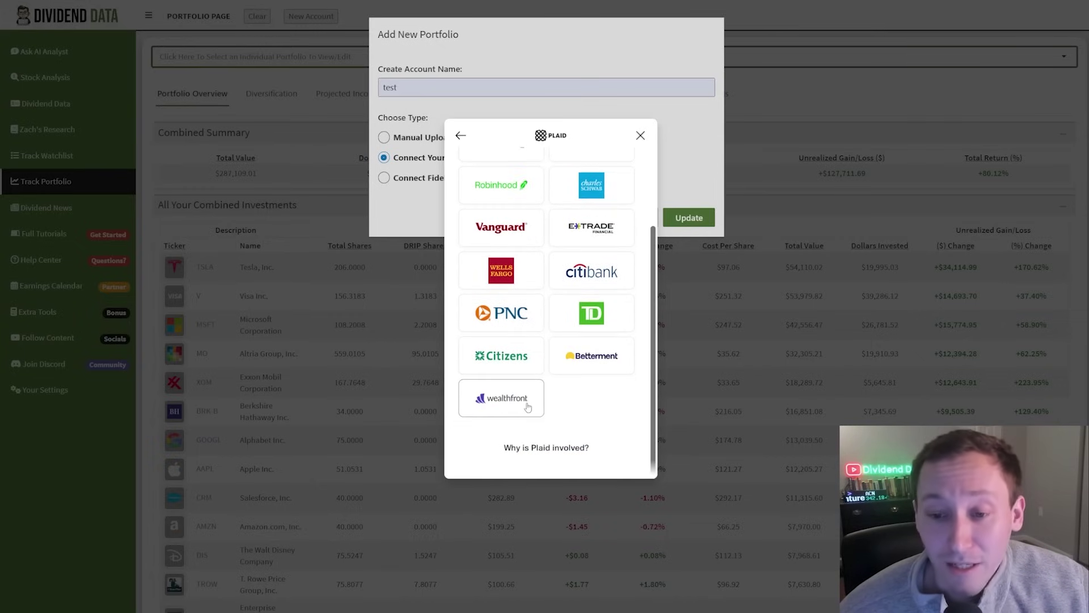
pyautogui.scroll(3, 527, 397)
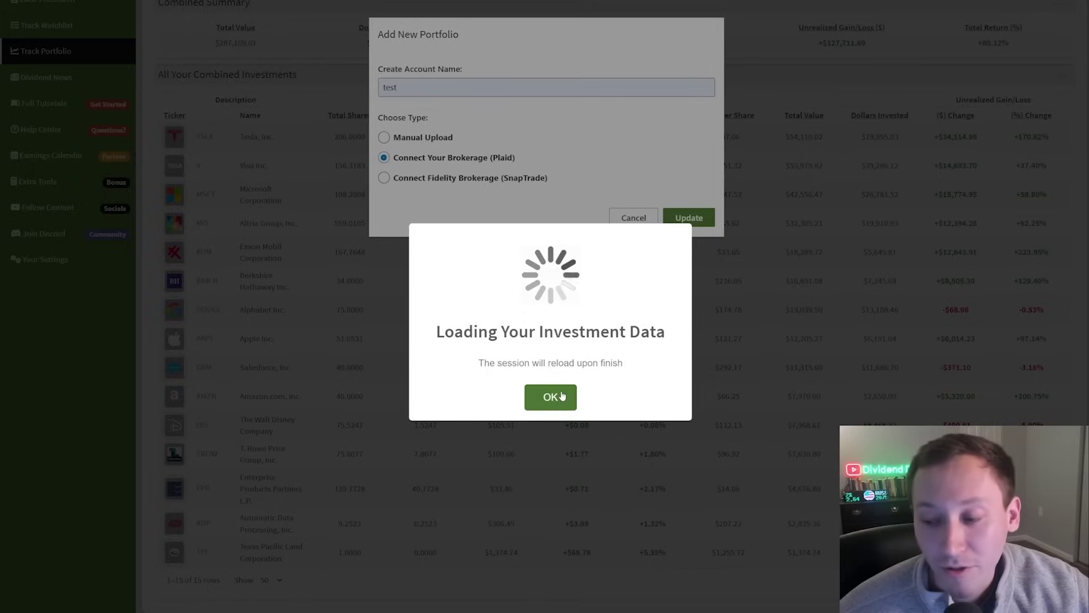
pyautogui.click(562, 395)
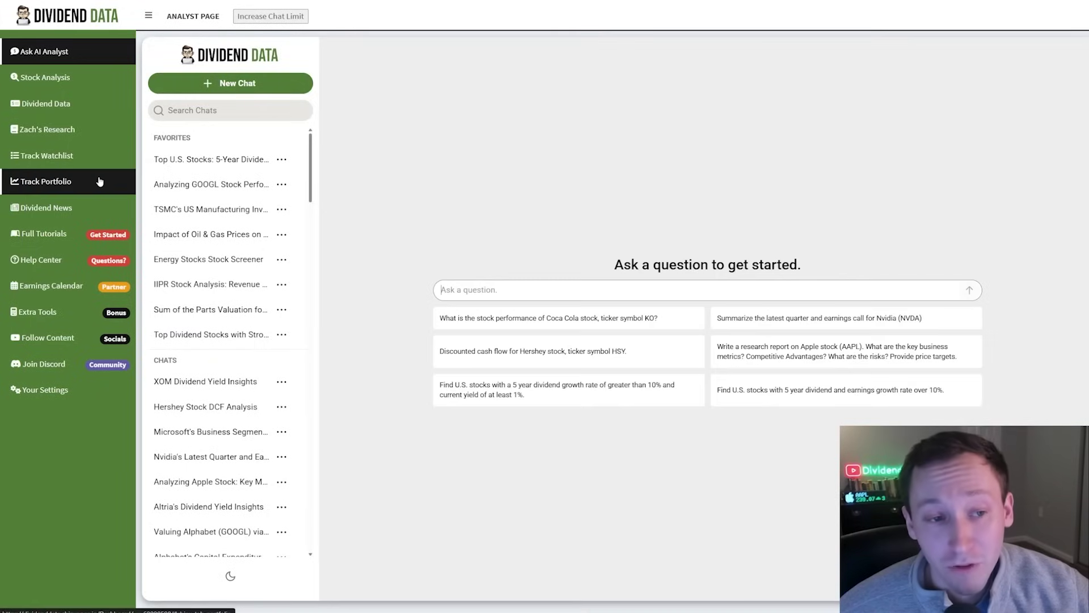
# - Return to the portfolio tracking page and select the individual portfolio test
pyautogui.click(99, 181)
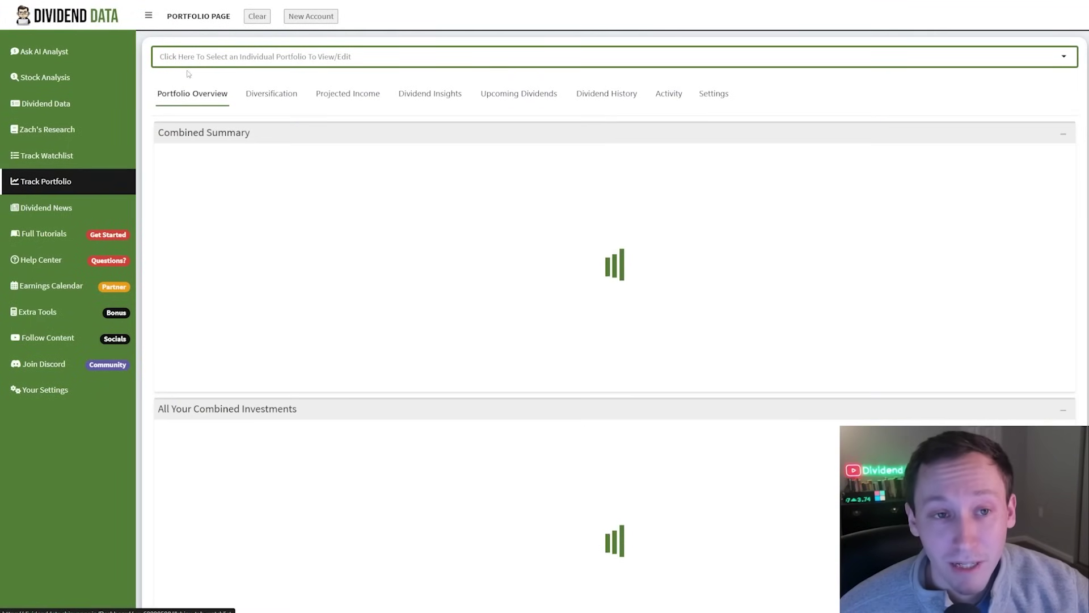
pyautogui.click(189, 65)
pyautogui.click(202, 132)
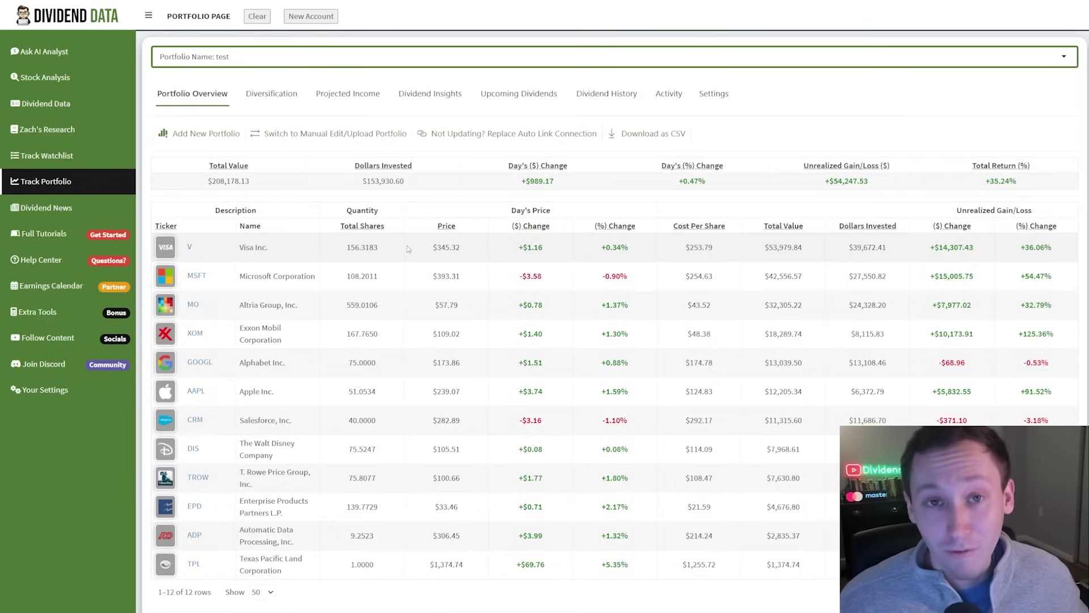
# - Examine the test portfolio's Projected Income, Dividend Insights and Dividend History, and return to its Projected Income
pyautogui.click(348, 93)
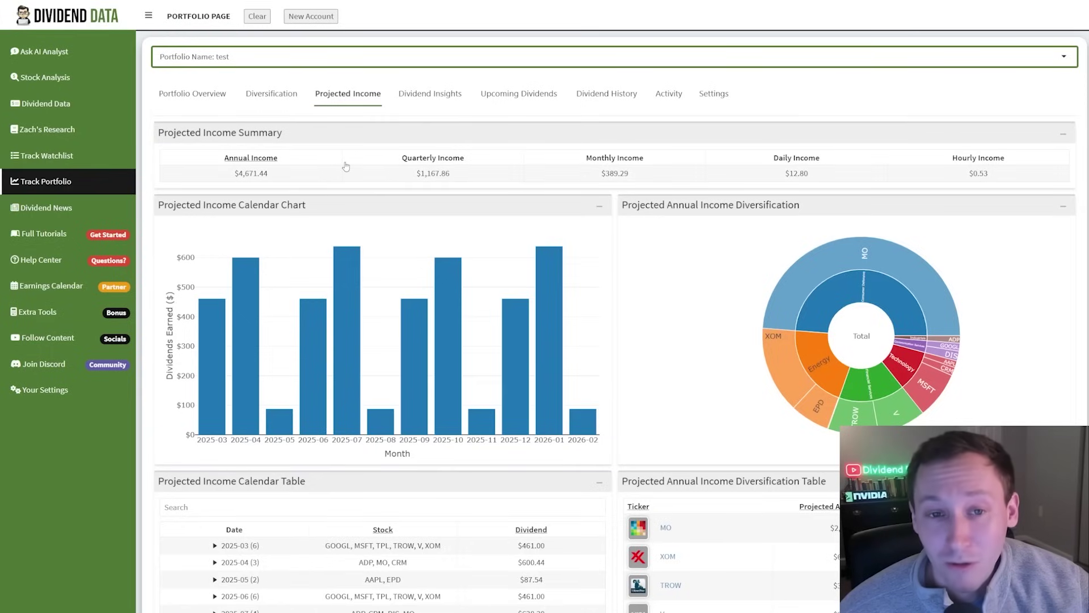
pyautogui.click(430, 95)
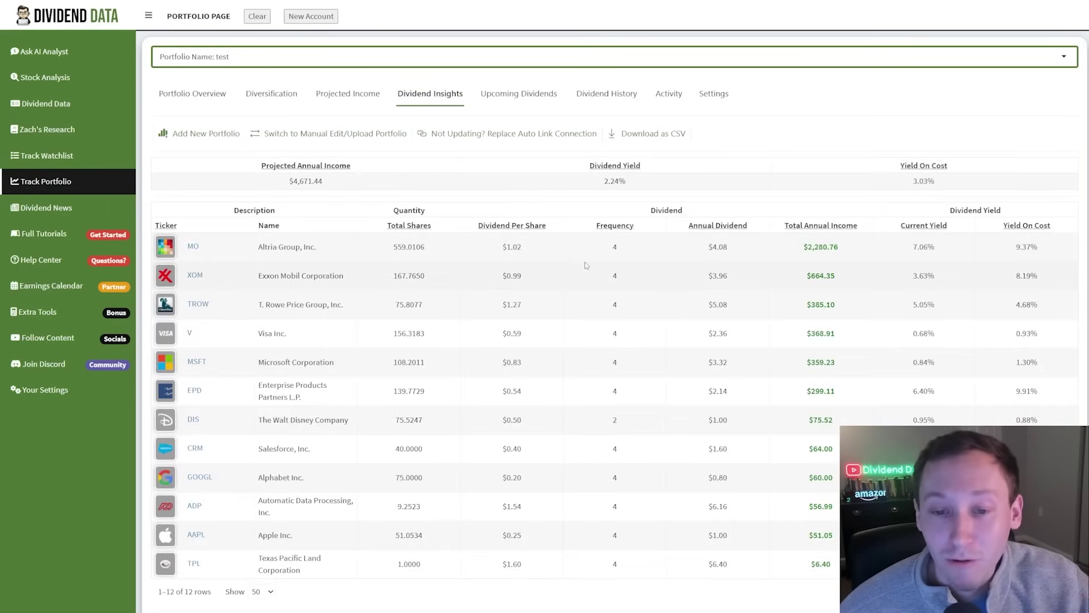
pyautogui.click(606, 93)
pyautogui.moveTo(248, 330)
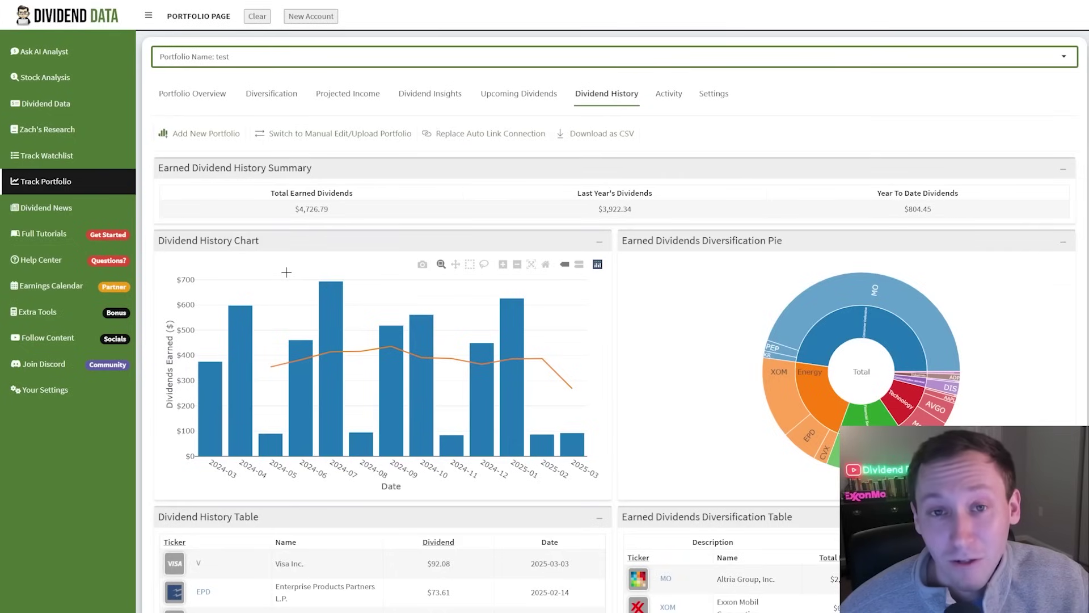
pyautogui.click(348, 94)
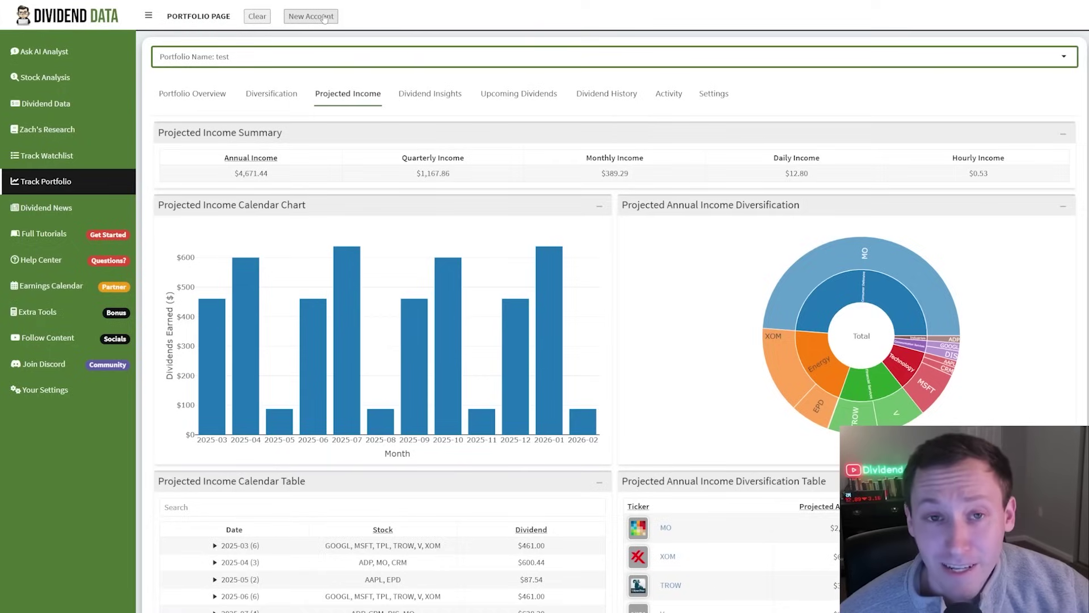
# - Add a new portfolio named test 2 with the type Manual Upload and select it for editing
pyautogui.click(310, 16)
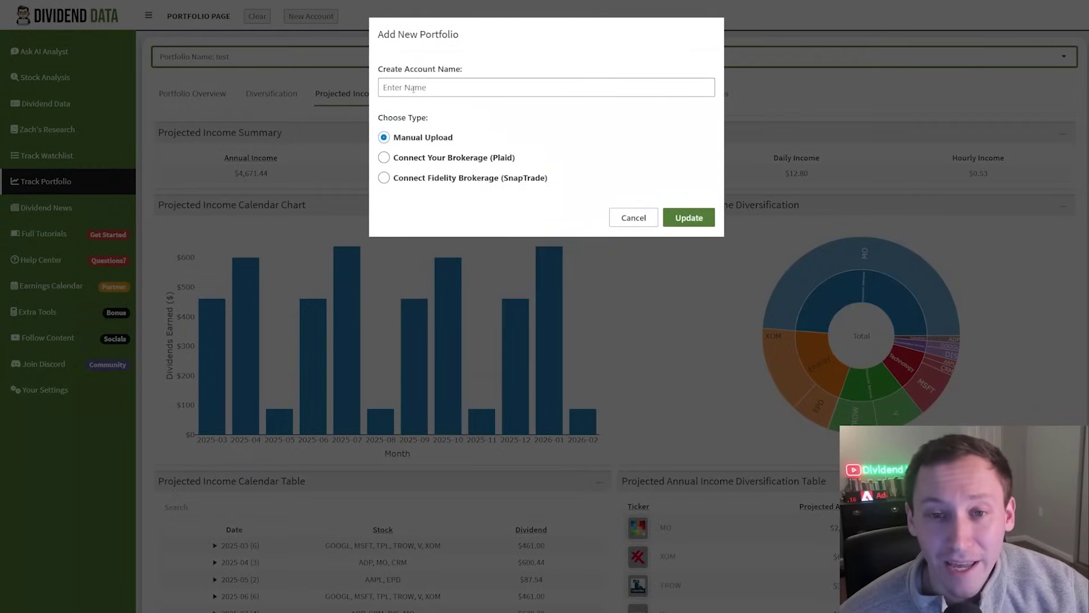
pyautogui.click(431, 88)
pyautogui.click(448, 133)
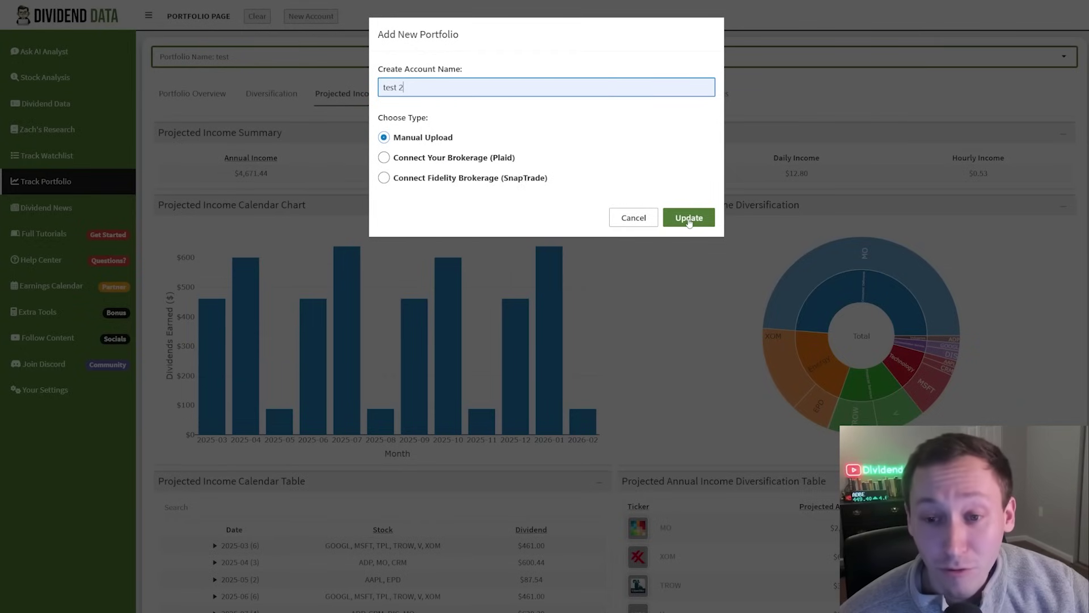
pyautogui.click(689, 219)
pyautogui.click(550, 437)
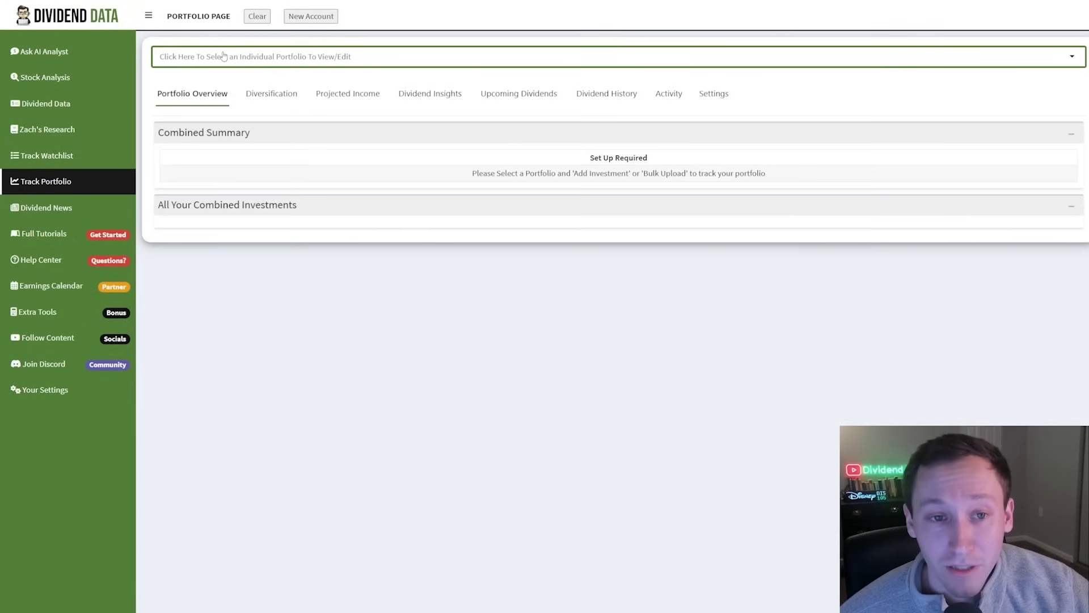
pyautogui.click(222, 57)
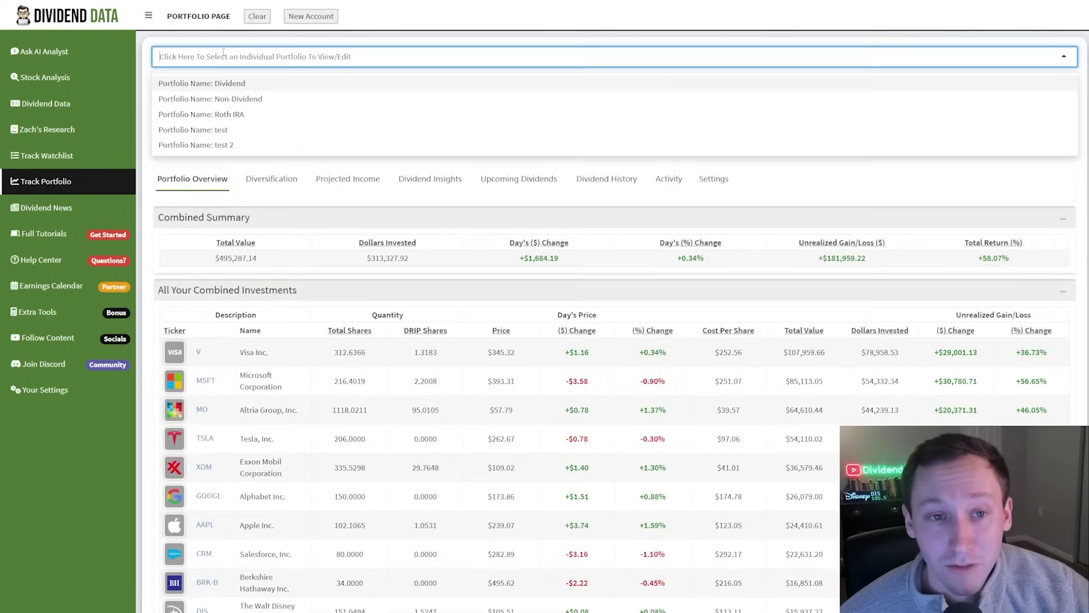
pyautogui.click(249, 146)
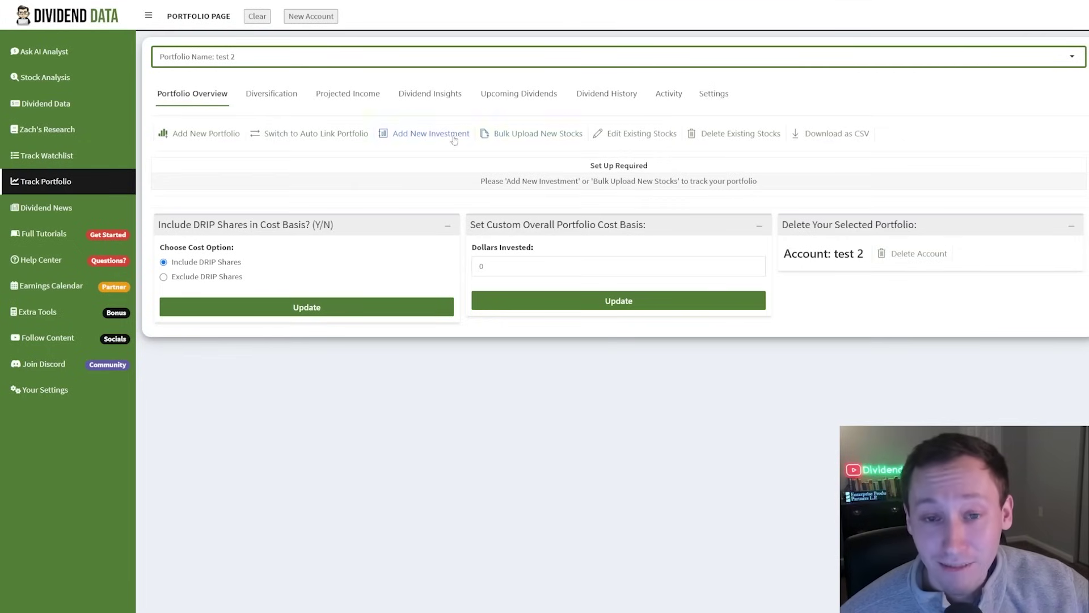
pyautogui.click(340, 135)
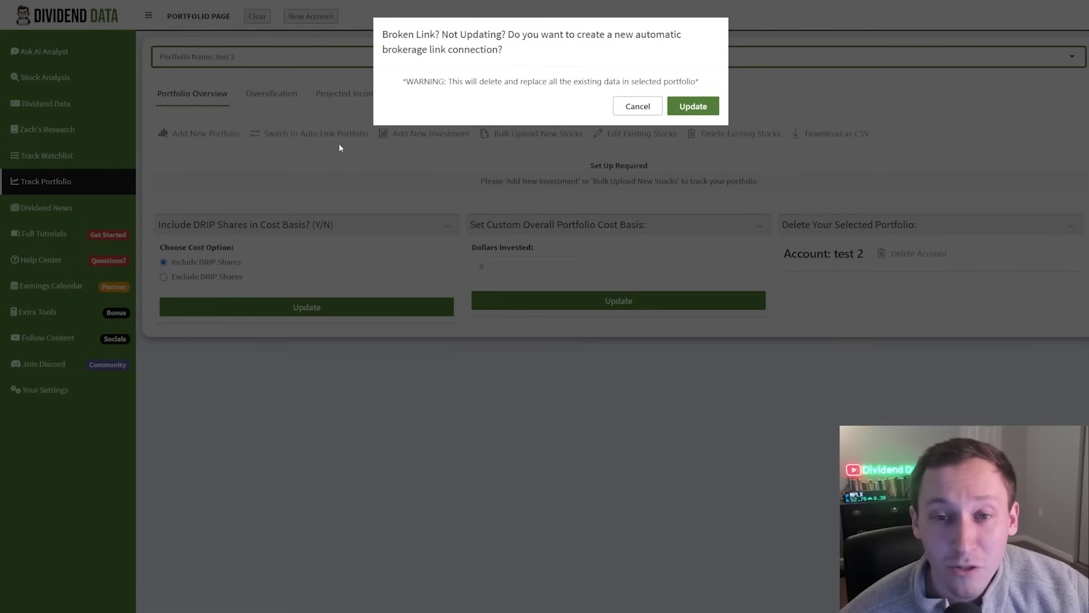
pyautogui.click(378, 160)
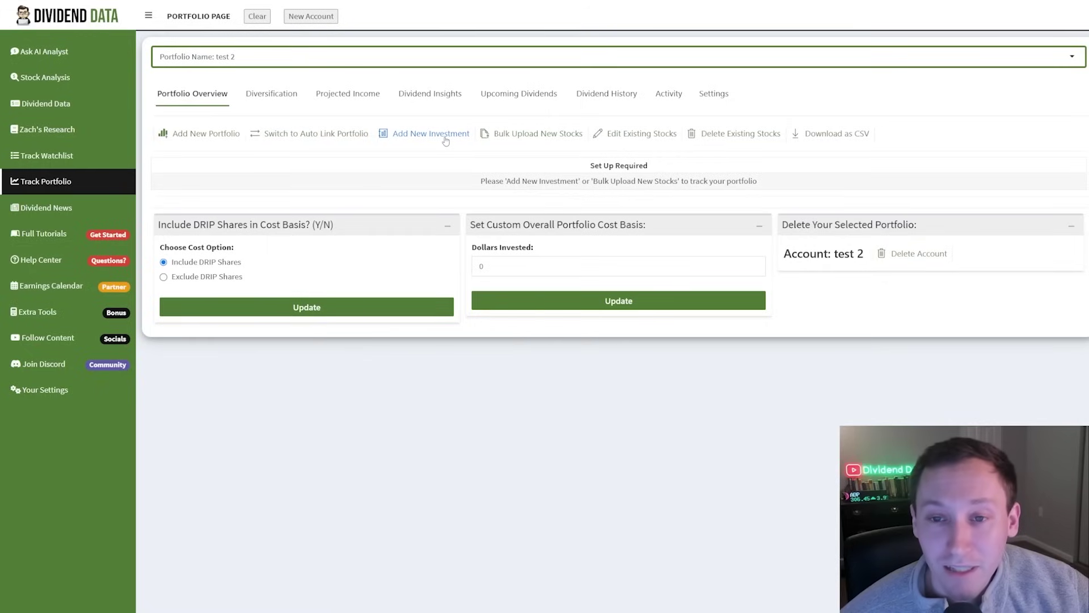
pyautogui.click(438, 139)
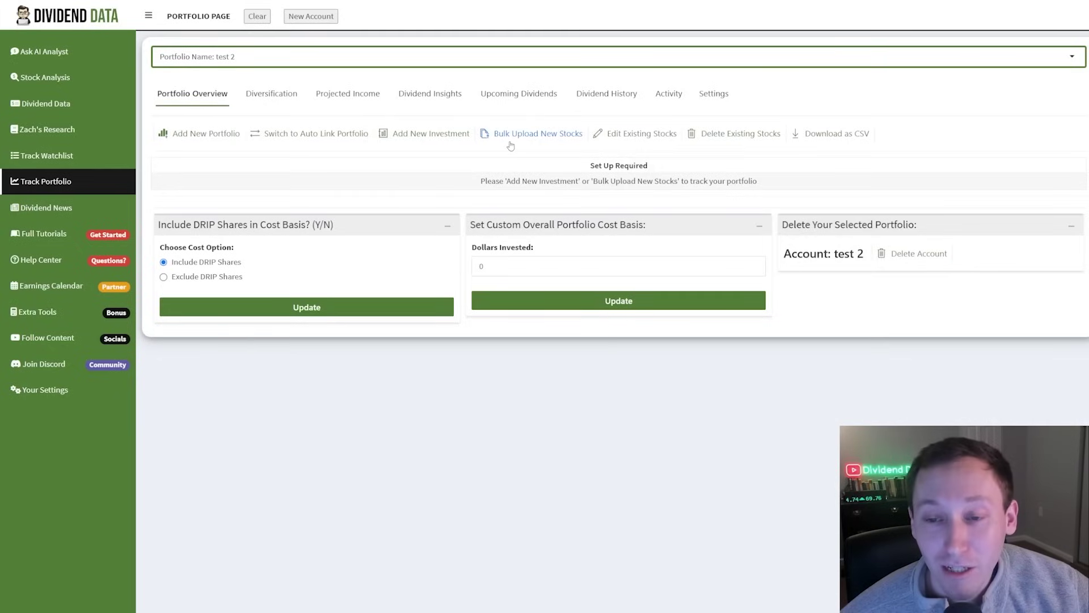
# - Add an investment of 50 msft shares with a total cost of $8000 to the test 2 portfolio, not earned from dividend reinvestment
pyautogui.click(449, 141)
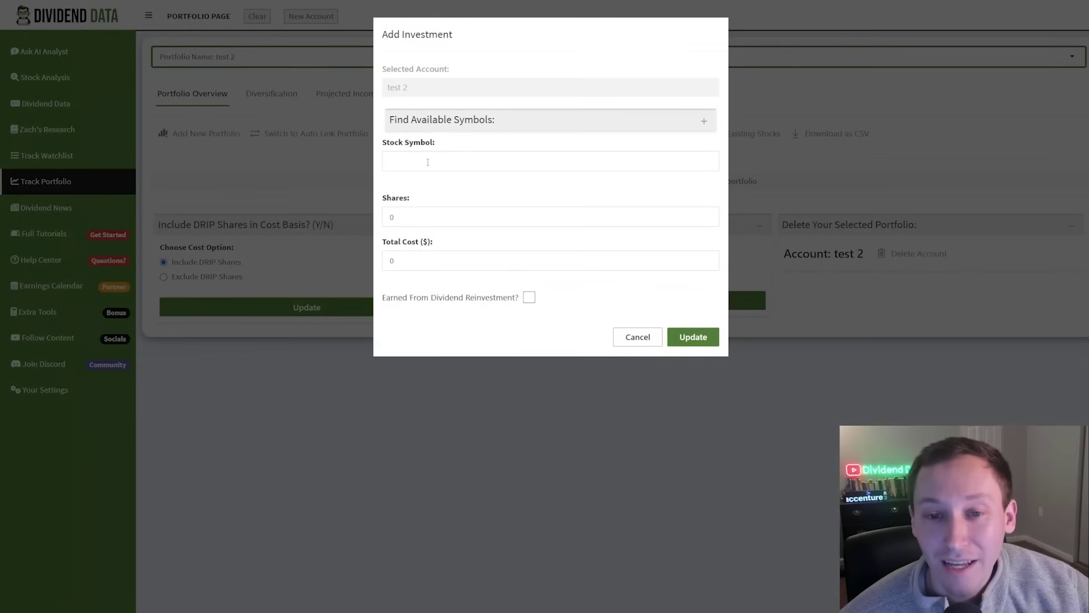
pyautogui.click(703, 122)
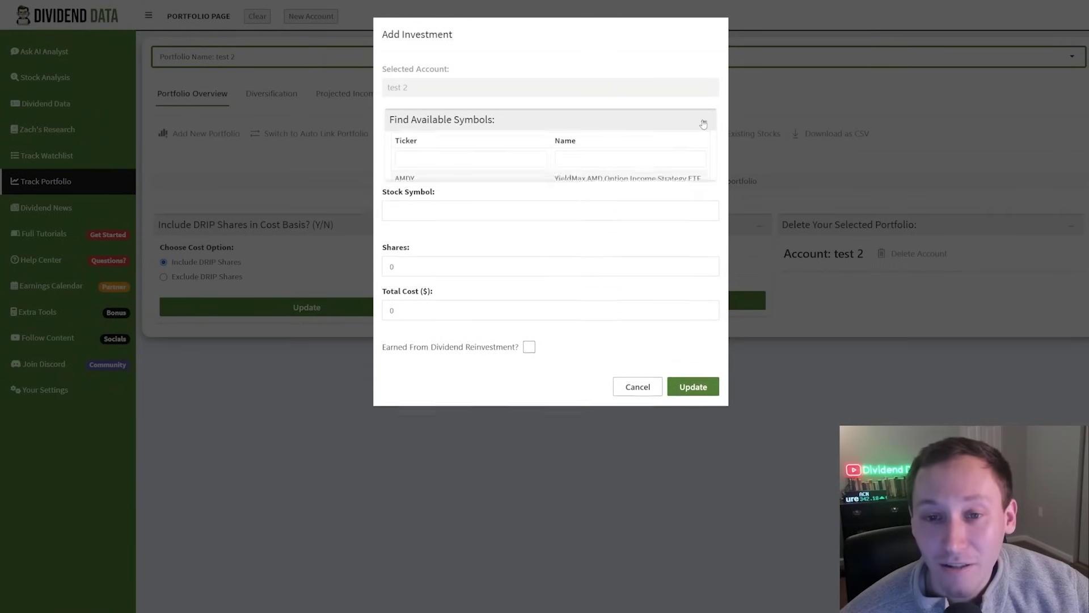
pyautogui.click(704, 124)
pyautogui.click(434, 149)
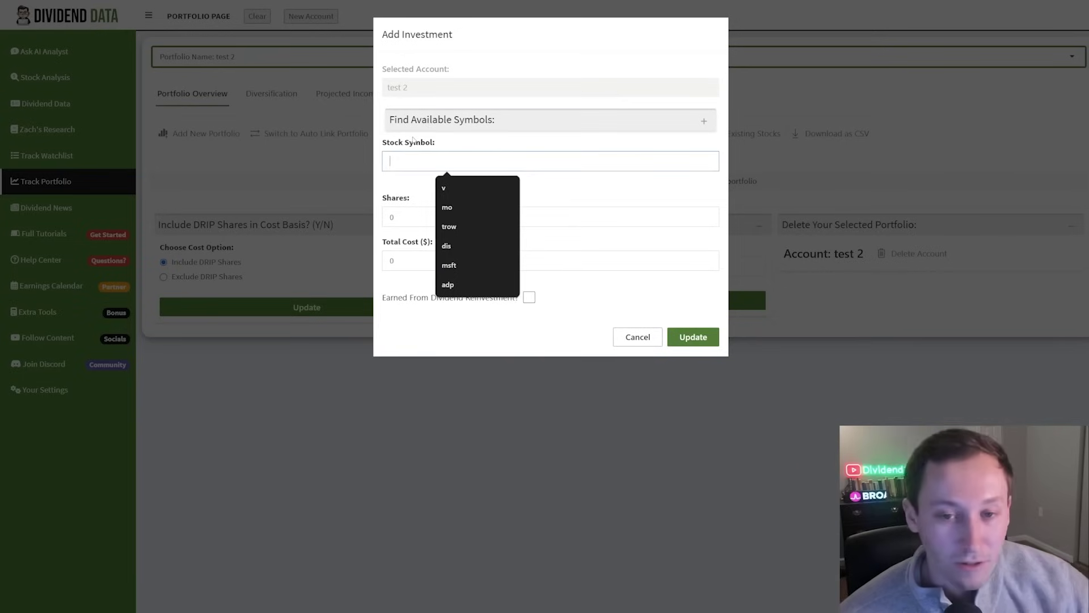
pyautogui.write('msft')
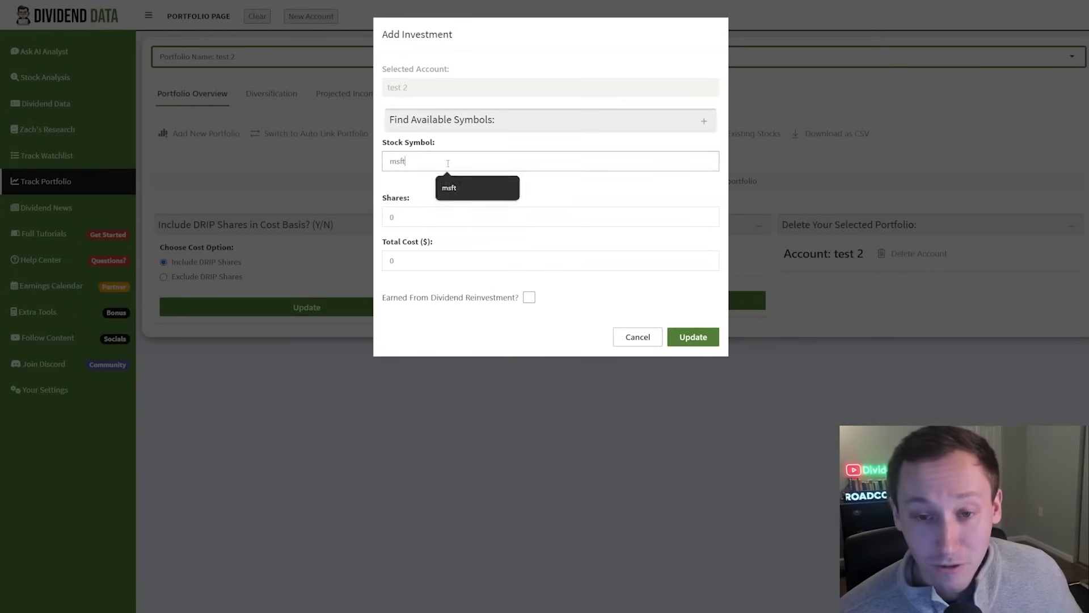
pyautogui.press('Tab')
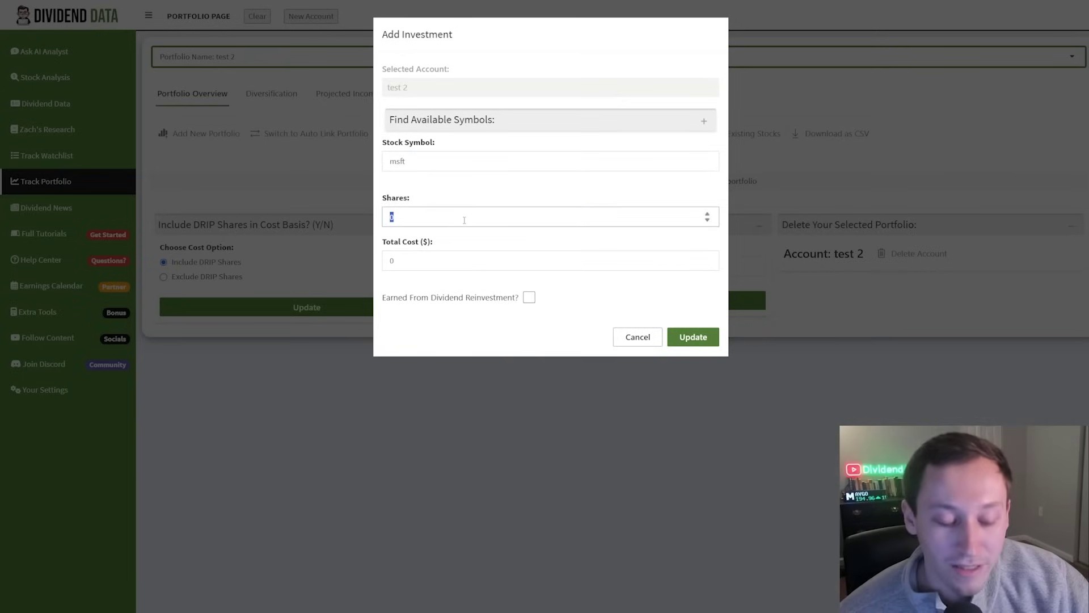
pyautogui.write('50')
pyautogui.press('Tab')
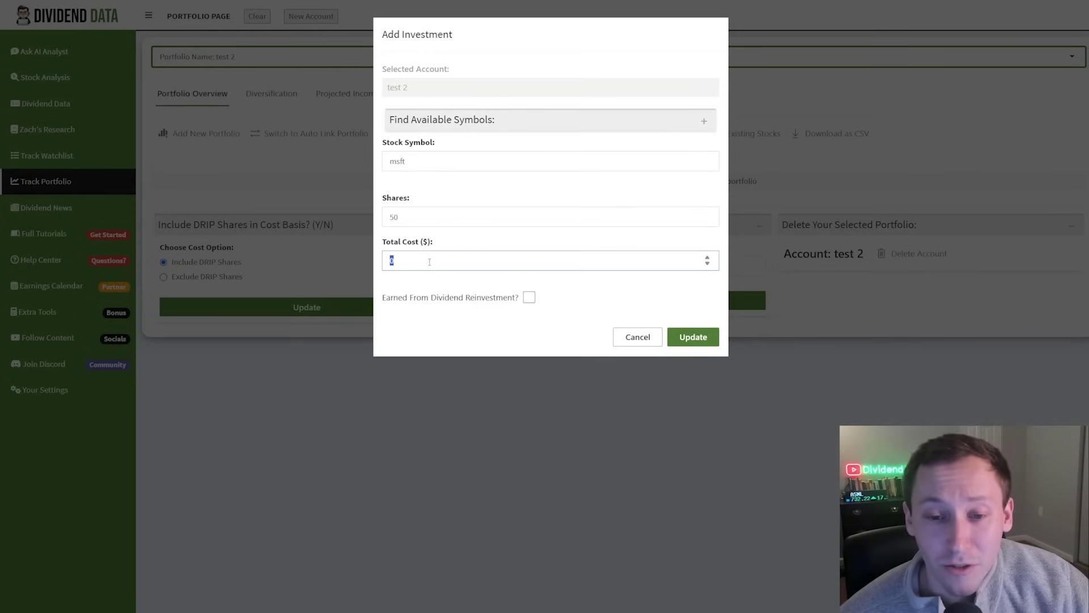
pyautogui.write('8000')
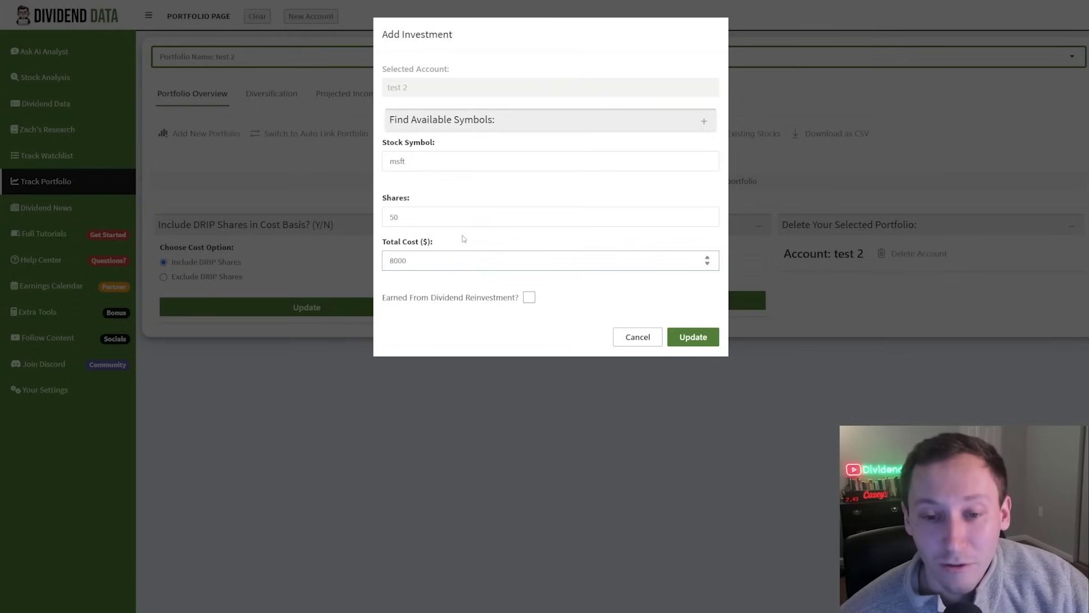
pyautogui.click(530, 299)
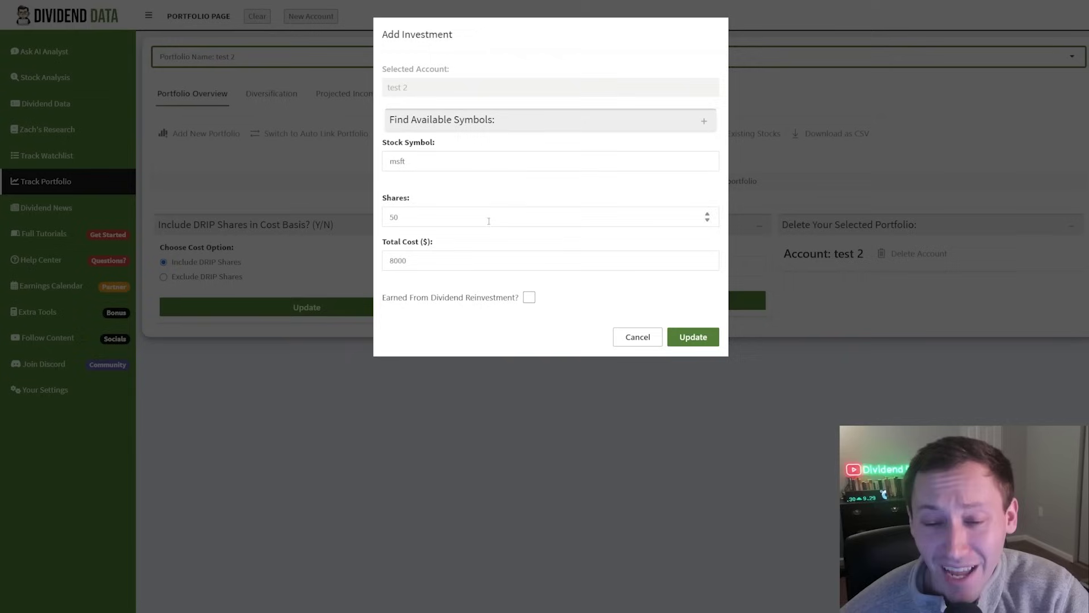
pyautogui.click(515, 302)
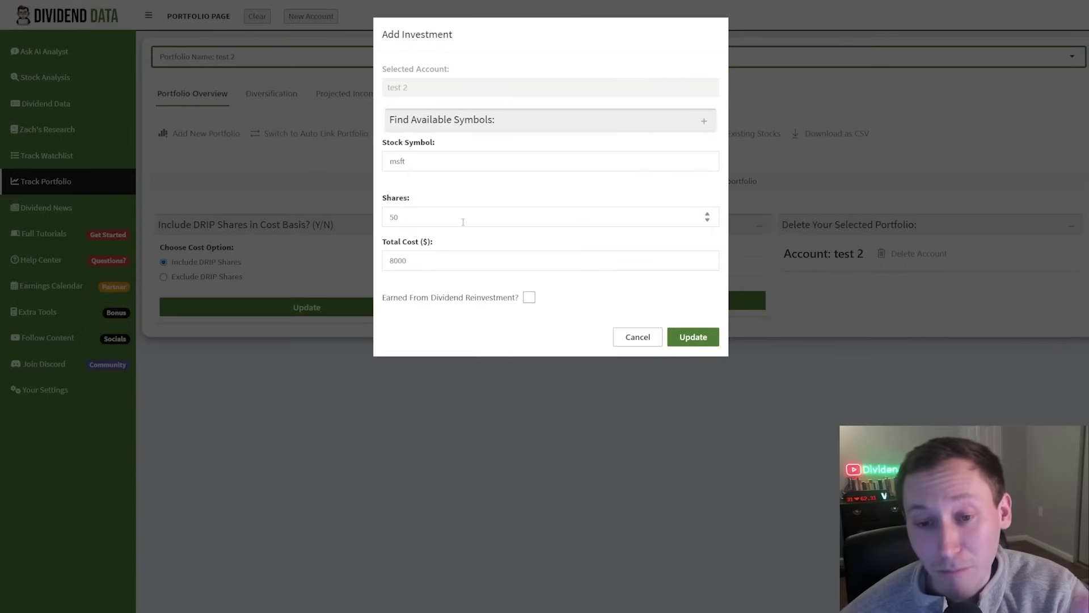
pyautogui.click(693, 337)
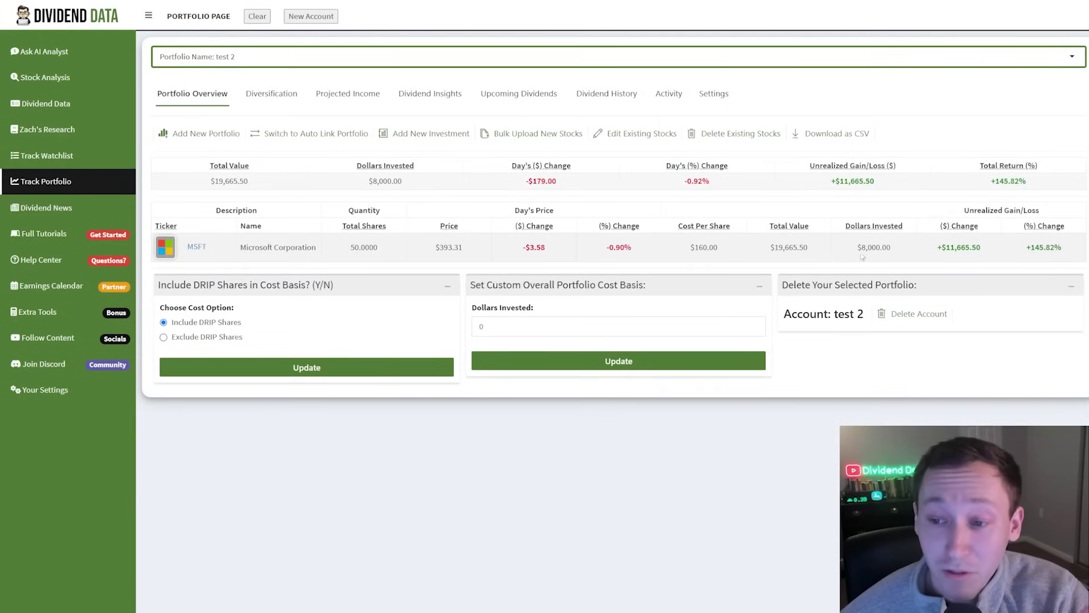
# - Examine the Microsoft holding's dollars invested, cost per share and unrealized gain, and compare them with the portfolio's overall dollars invested
pyautogui.moveTo(857, 248); pyautogui.dragTo(873, 250)
pyautogui.moveTo(718, 248); pyautogui.dragTo(690, 249)
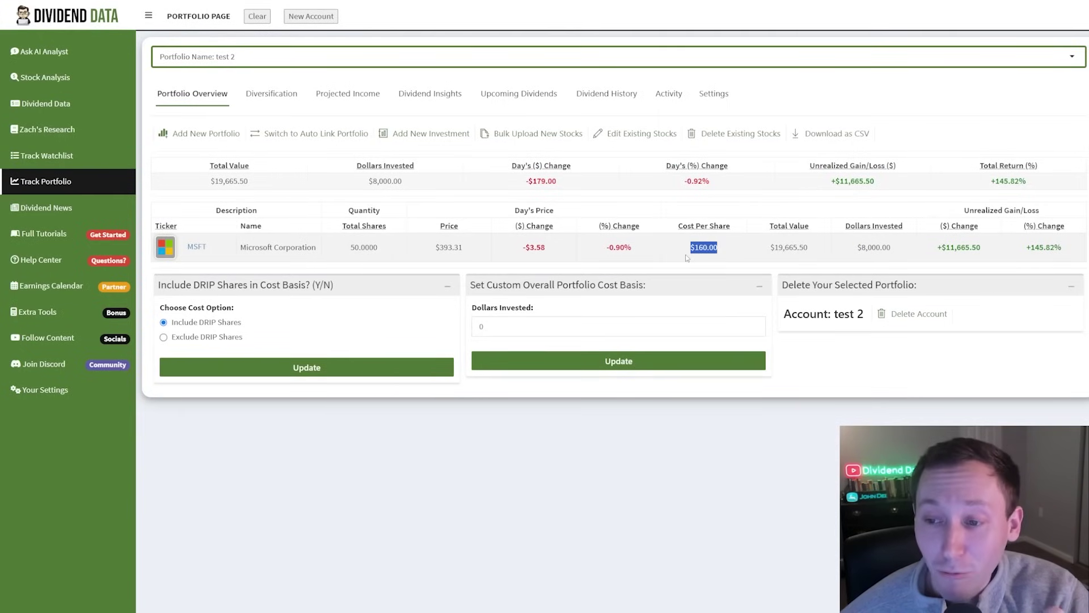
pyautogui.moveTo(1026, 248); pyautogui.dragTo(1067, 255)
pyautogui.click(1078, 261)
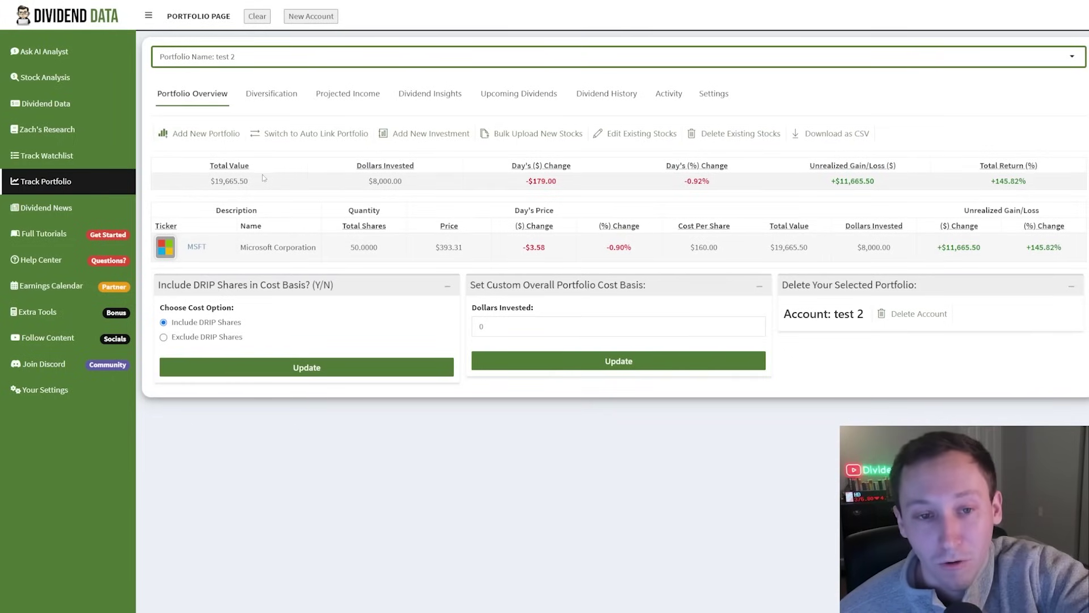
pyautogui.tripleClick(361, 181)
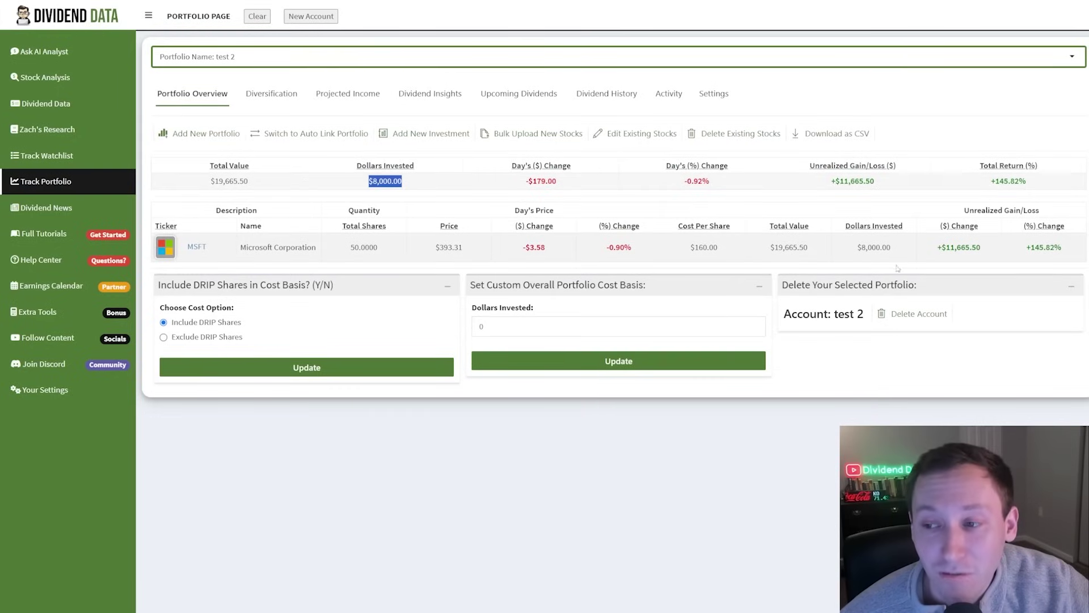
pyautogui.moveTo(857, 248); pyautogui.dragTo(892, 248)
pyautogui.click(734, 253)
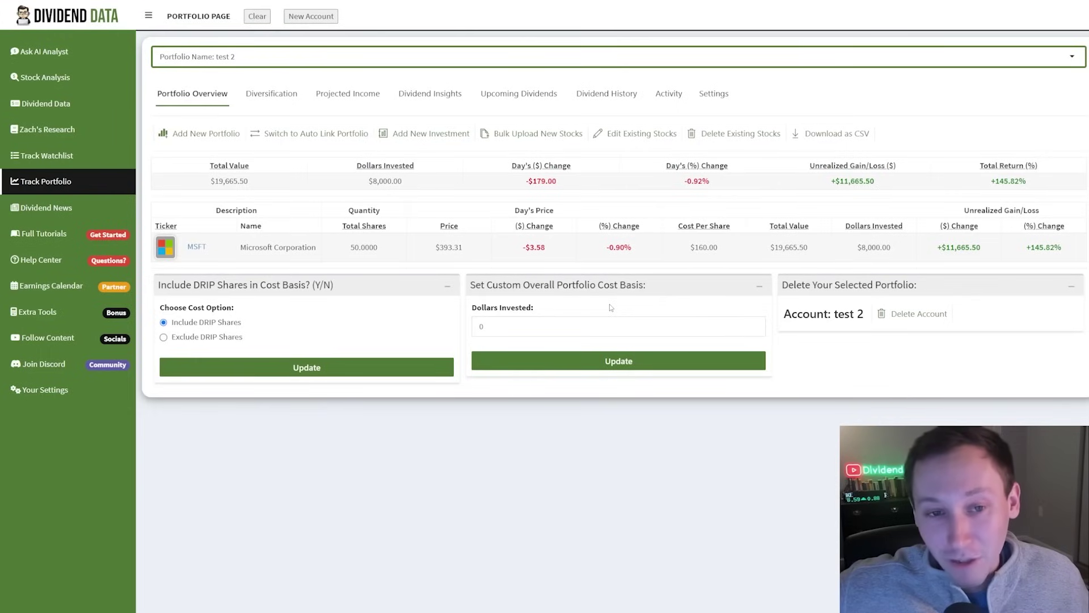
# - Add .55 msft shares with a total cost of $200 to the test 2 portfolio, marked as earned from dividend reinvestment
pyautogui.click(446, 138)
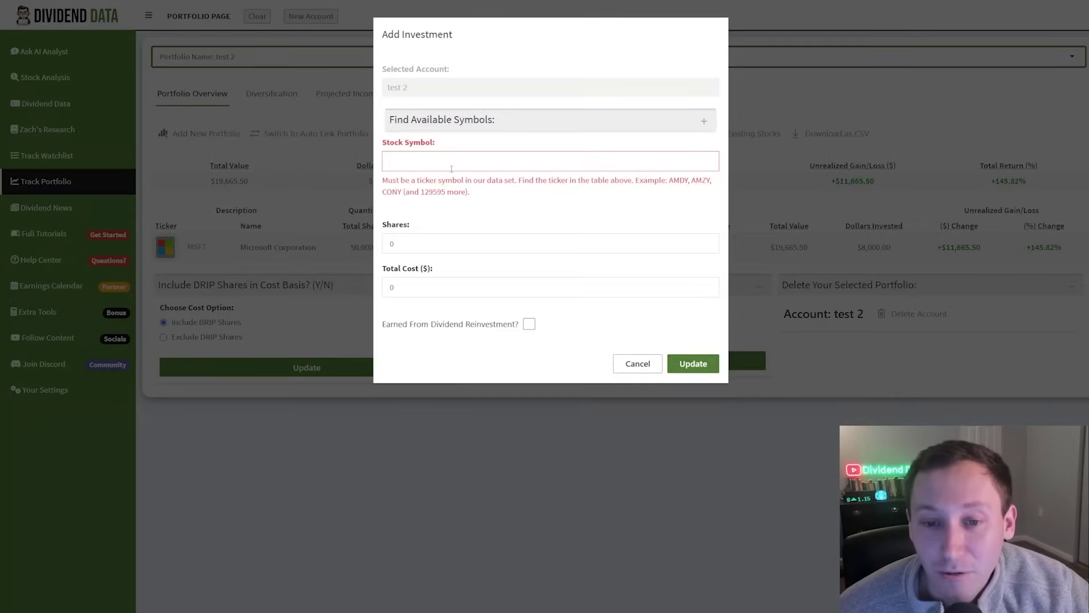
pyautogui.click(448, 161)
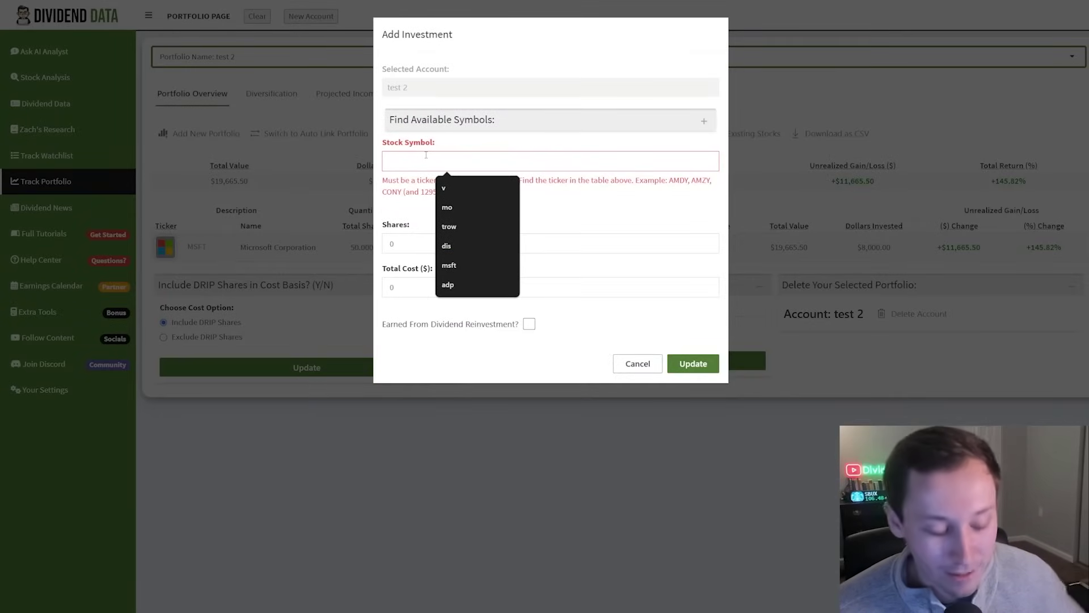
pyautogui.write('msft')
pyautogui.press('Tab')
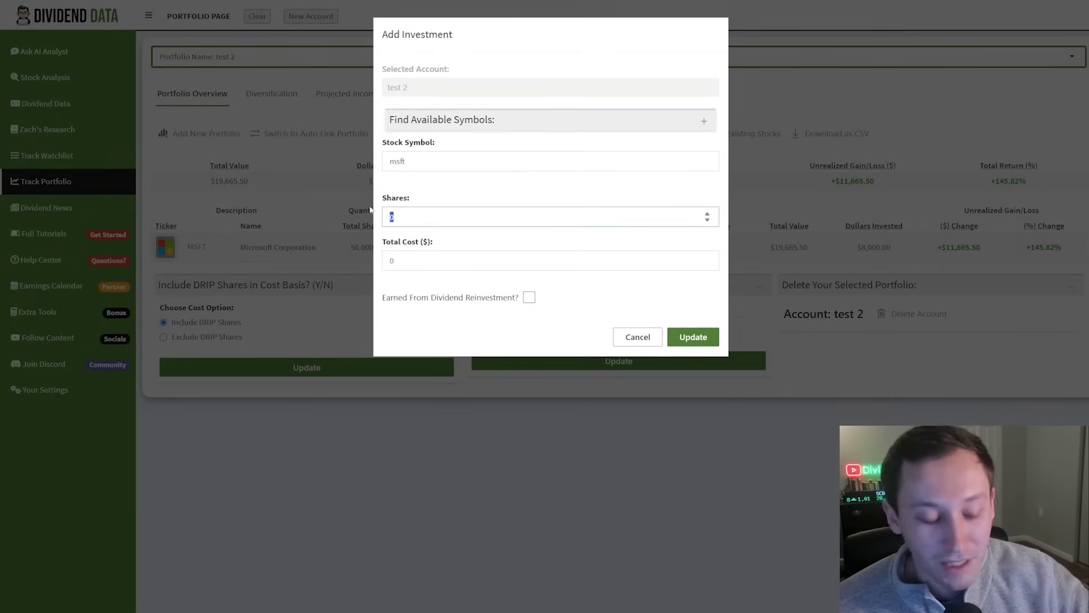
pyautogui.write('.55')
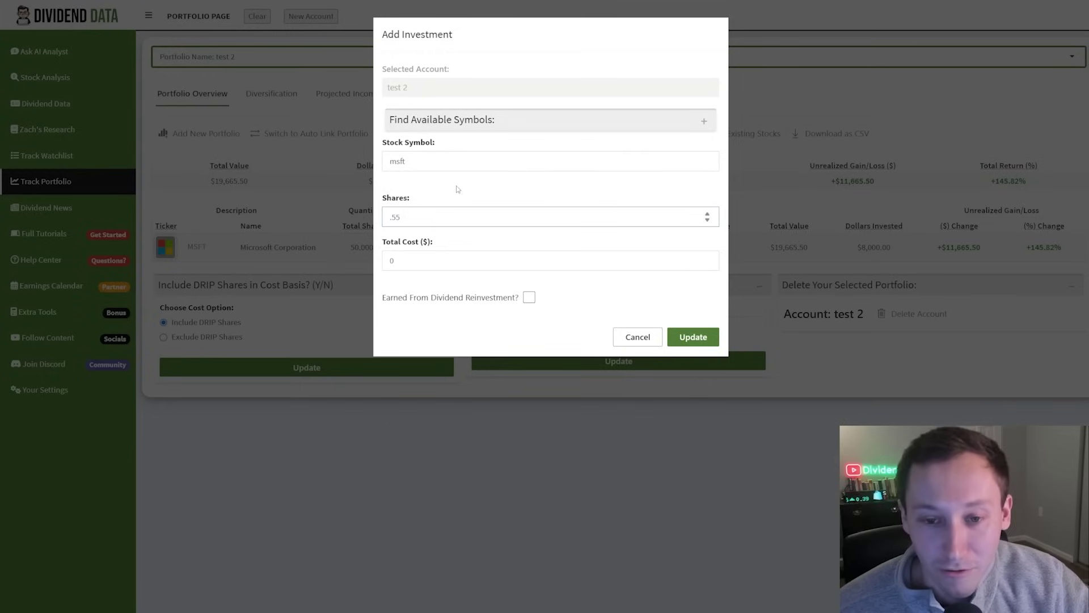
pyautogui.press('Tab')
pyautogui.write('200')
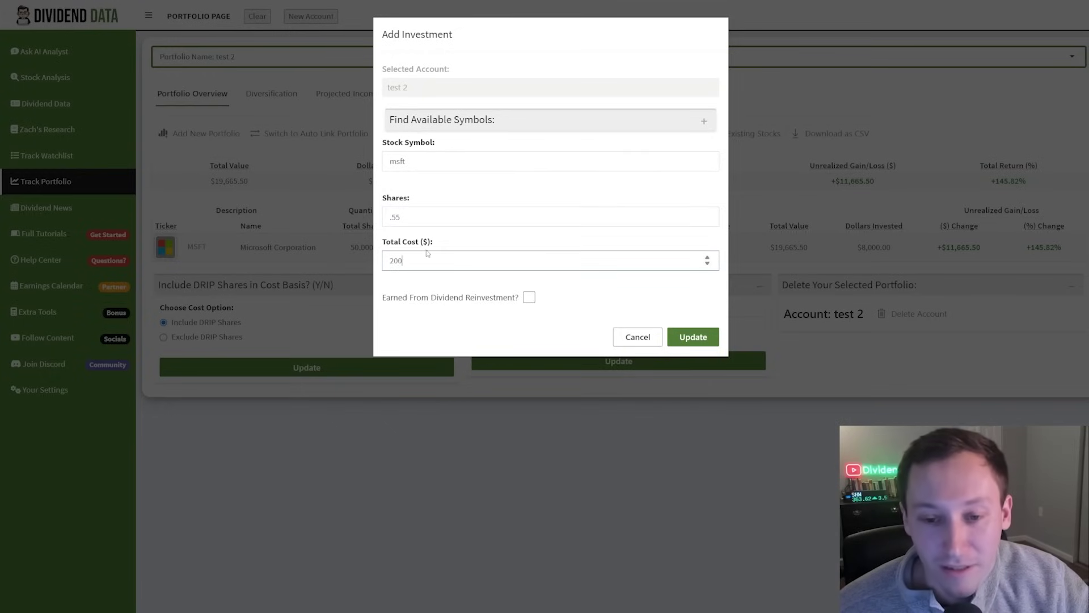
pyautogui.click(528, 298)
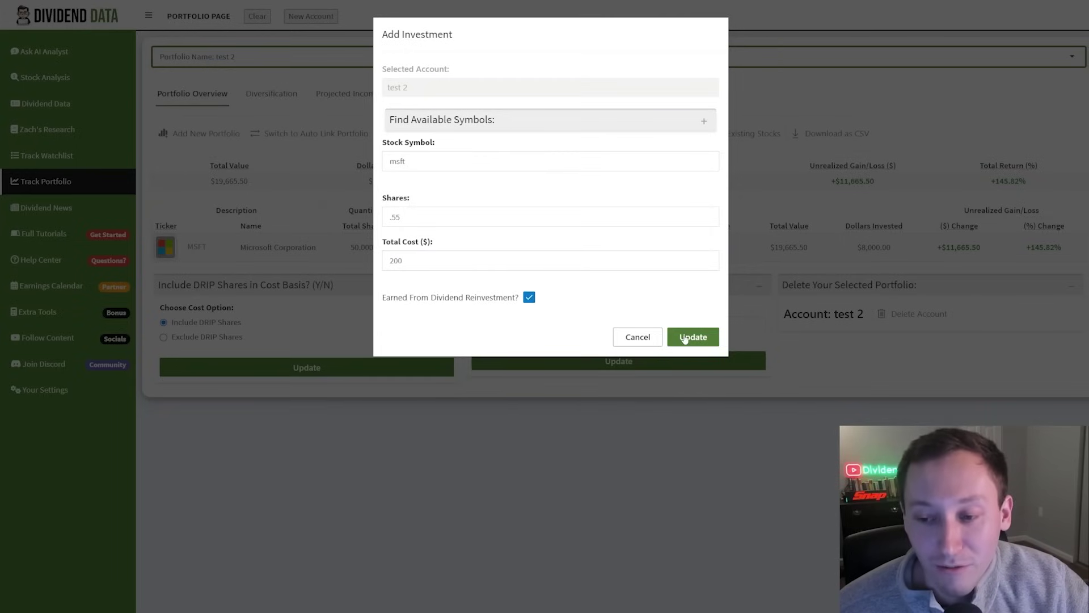
pyautogui.click(685, 336)
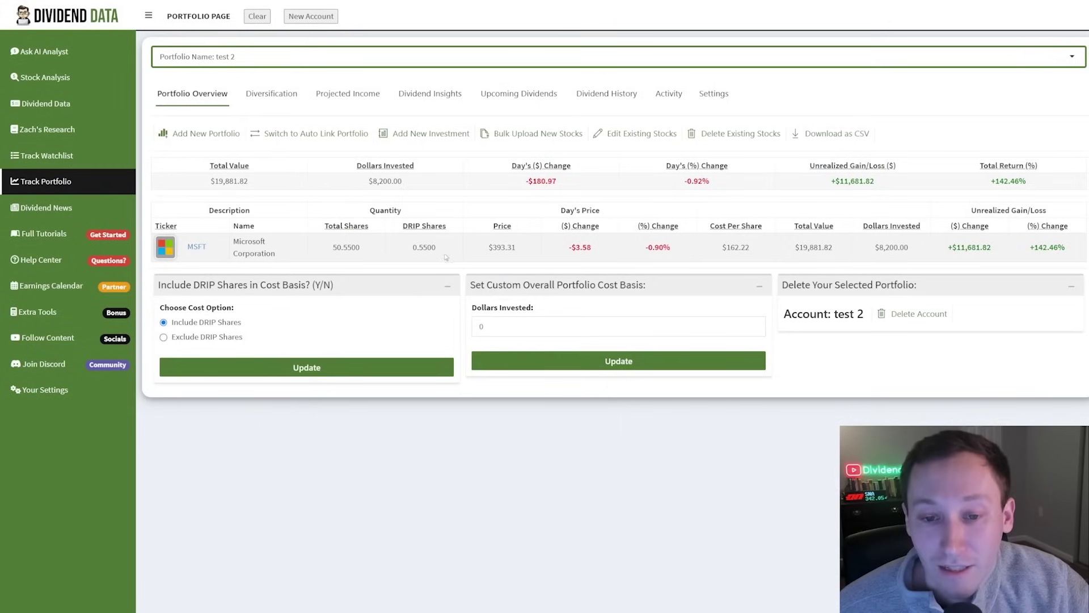
# - Check the Microsoft holding's total and DRIP shares, and set the portfolio's cost basis option to Exclude DRIP Shares
pyautogui.moveTo(361, 248); pyautogui.dragTo(342, 249)
pyautogui.moveTo(410, 248); pyautogui.dragTo(442, 256)
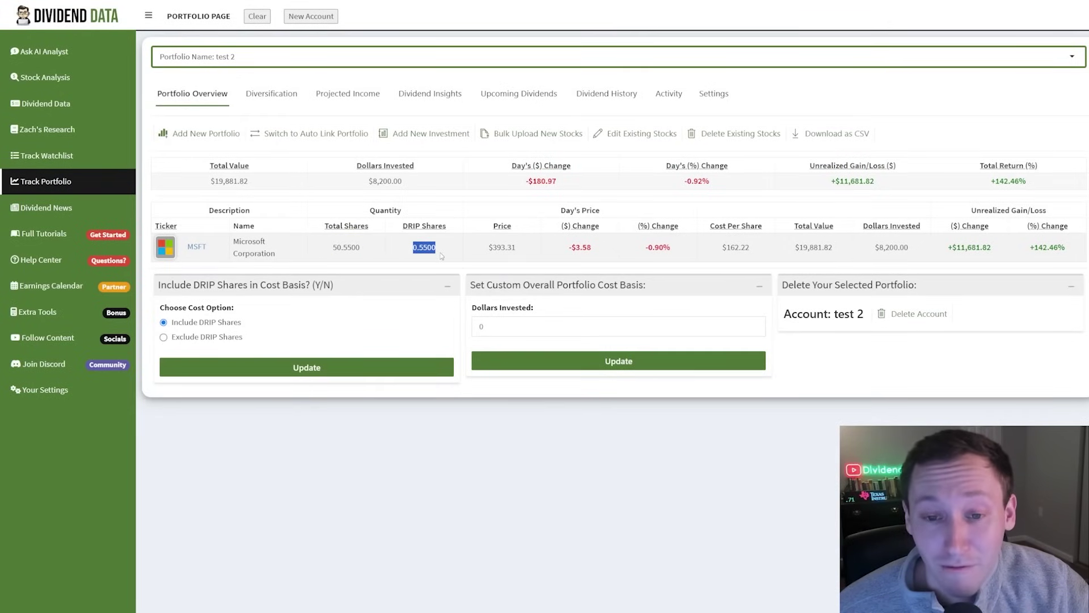
pyautogui.click(243, 311)
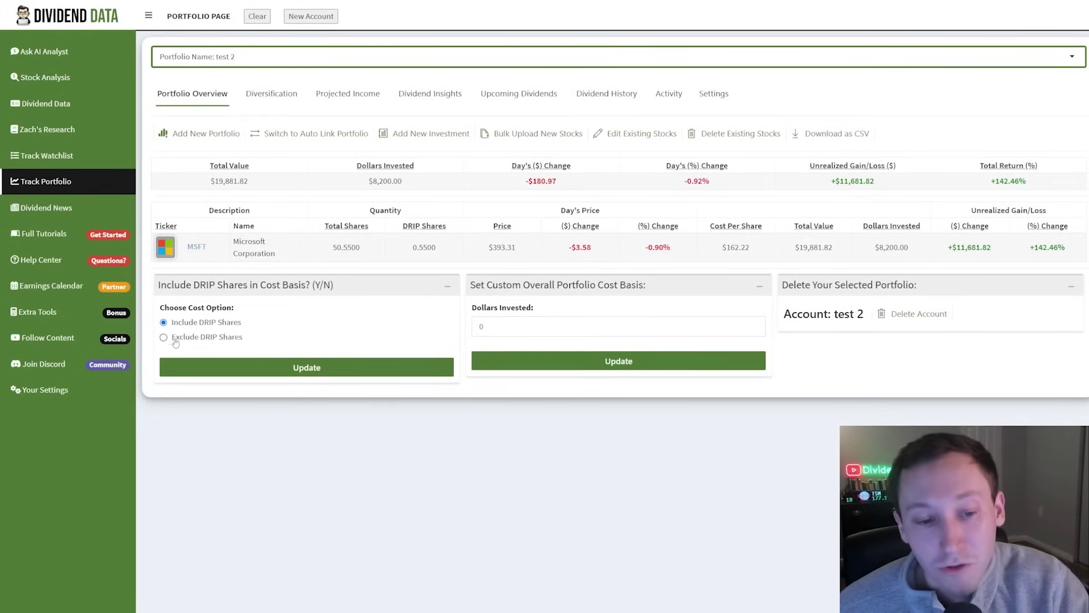
pyautogui.click(180, 341)
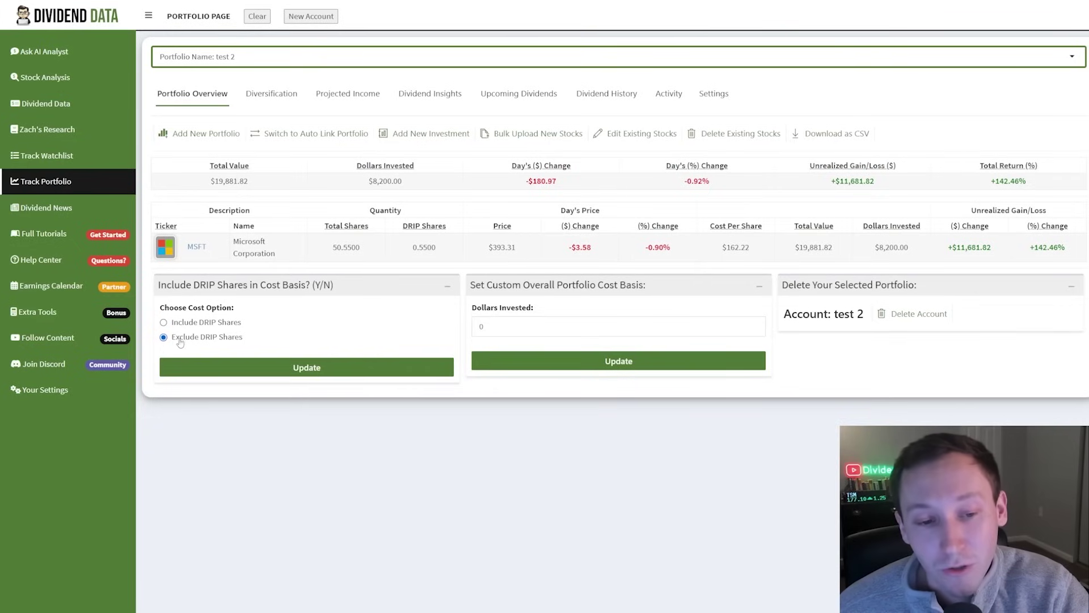
pyautogui.click(255, 375)
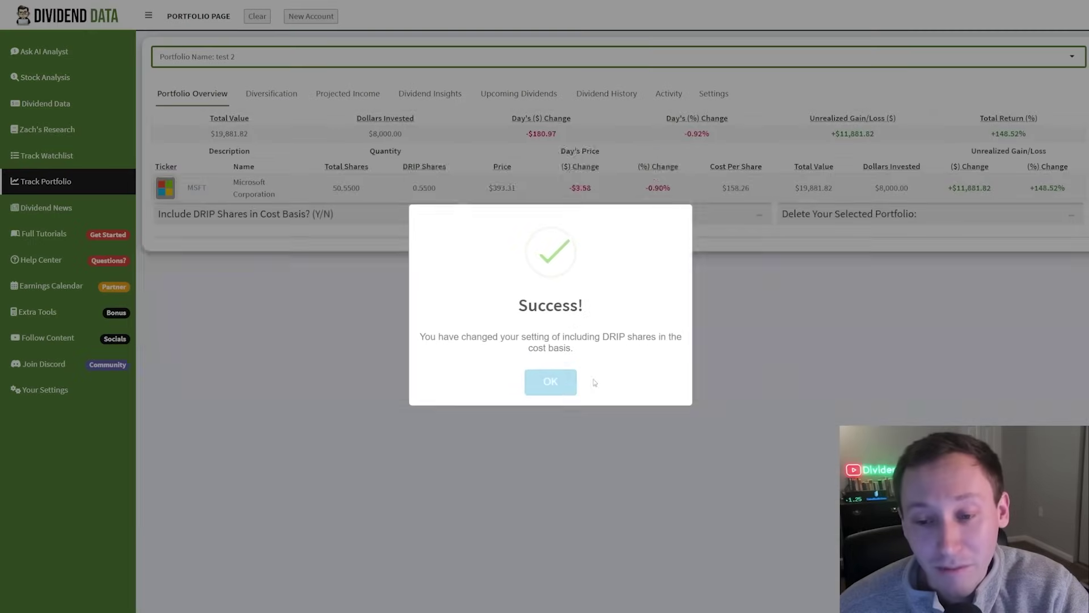
pyautogui.click(559, 381)
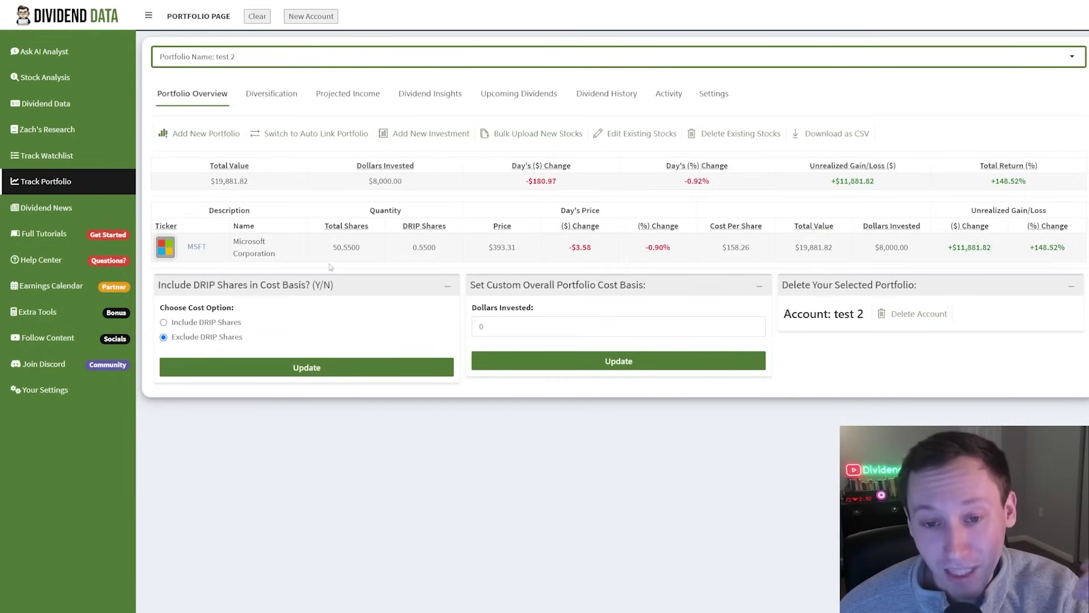
# - Examine the Microsoft snowball effect in Dividend Insights, and view the bulk stock upload's example CSV file and available symbols section
pyautogui.click(430, 93)
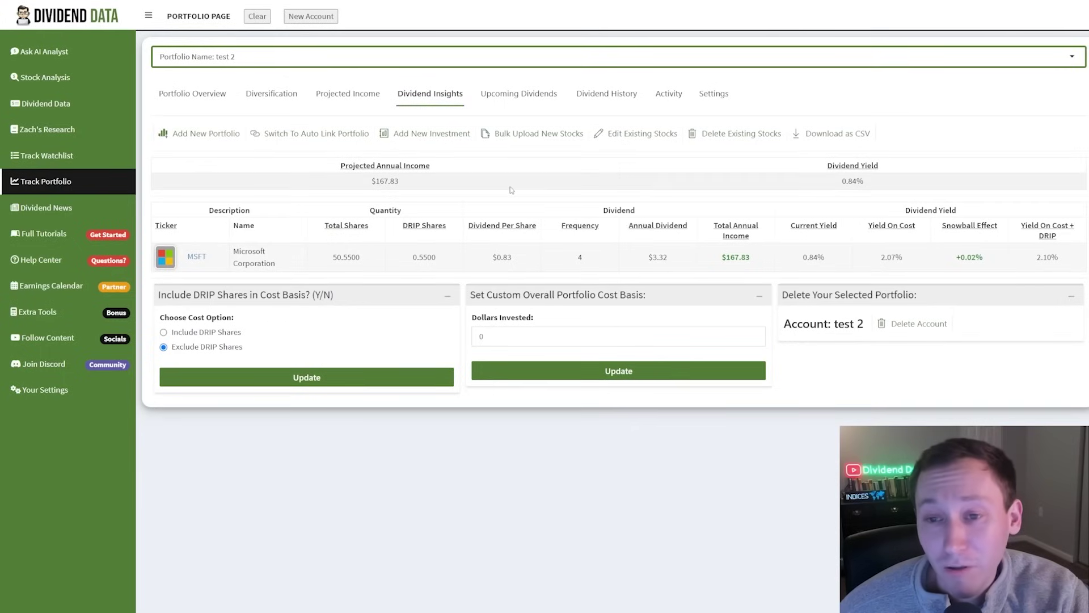
pyautogui.moveTo(953, 259); pyautogui.dragTo(987, 262)
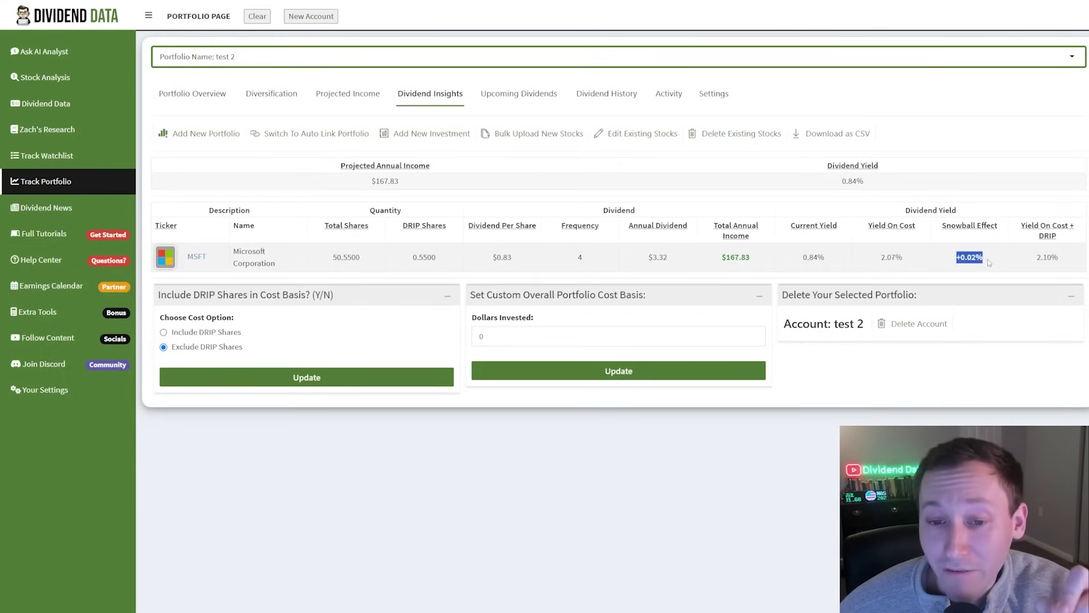
pyautogui.click(537, 135)
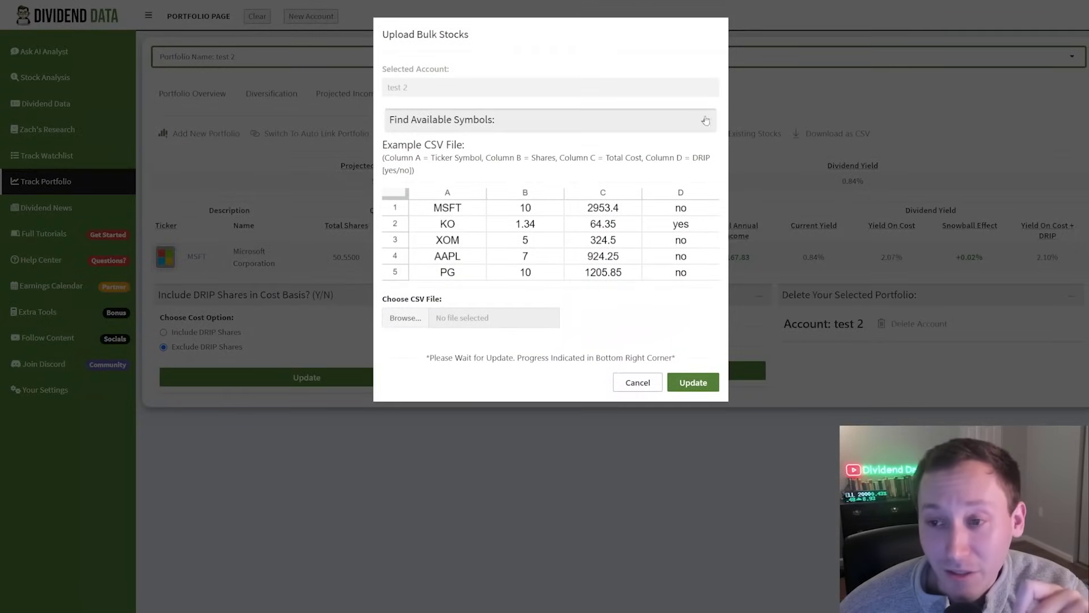
pyautogui.click(705, 120)
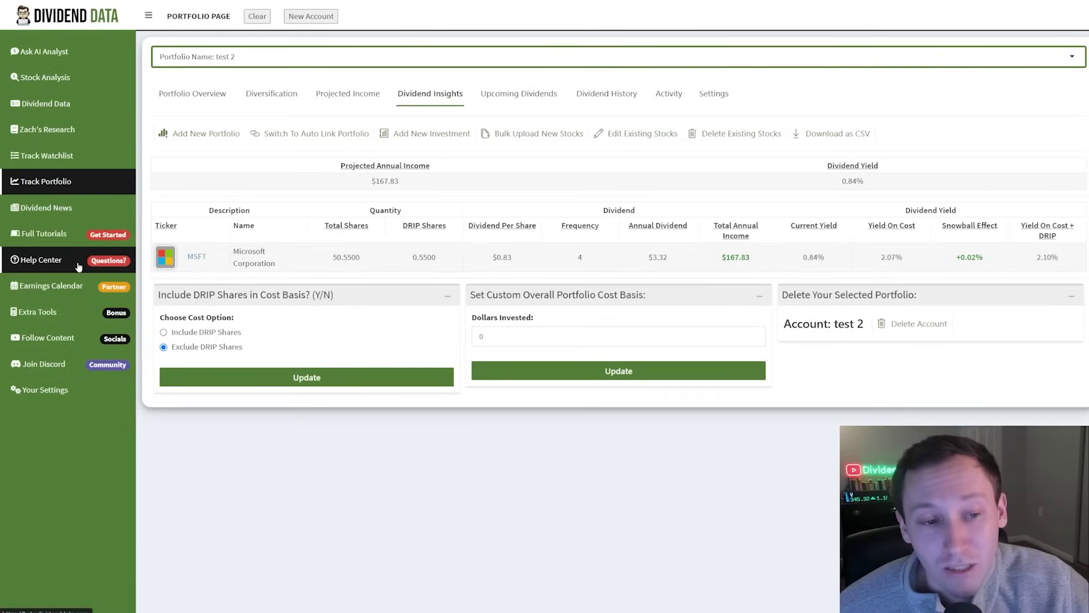
# - Open the Help Center and look through its article categories
pyautogui.click(74, 265)
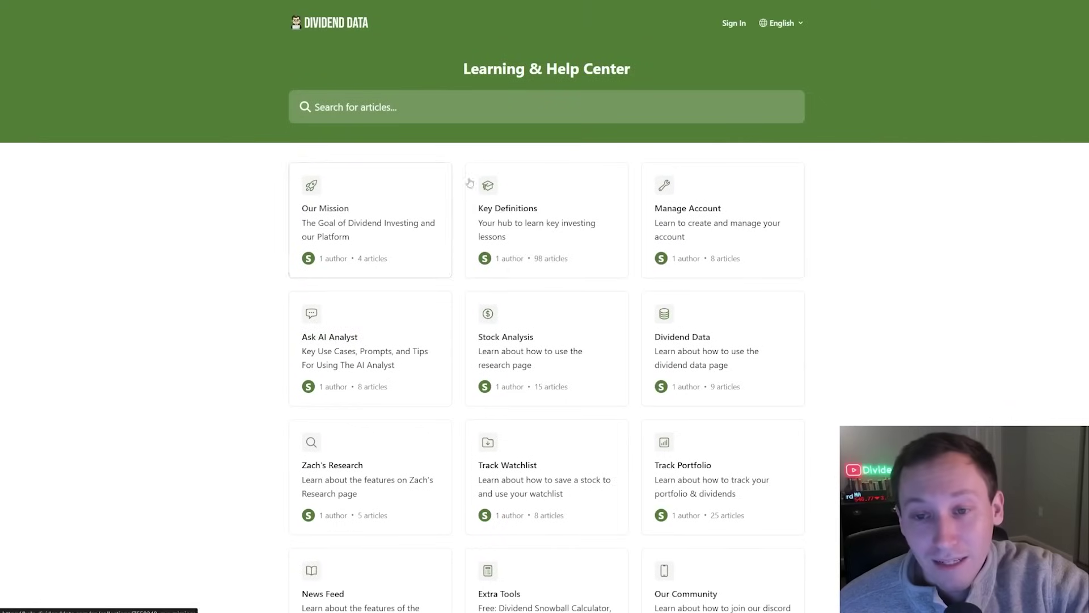
pyautogui.scroll(-2, 478, 179)
pyautogui.scroll(-1, 478, 179)
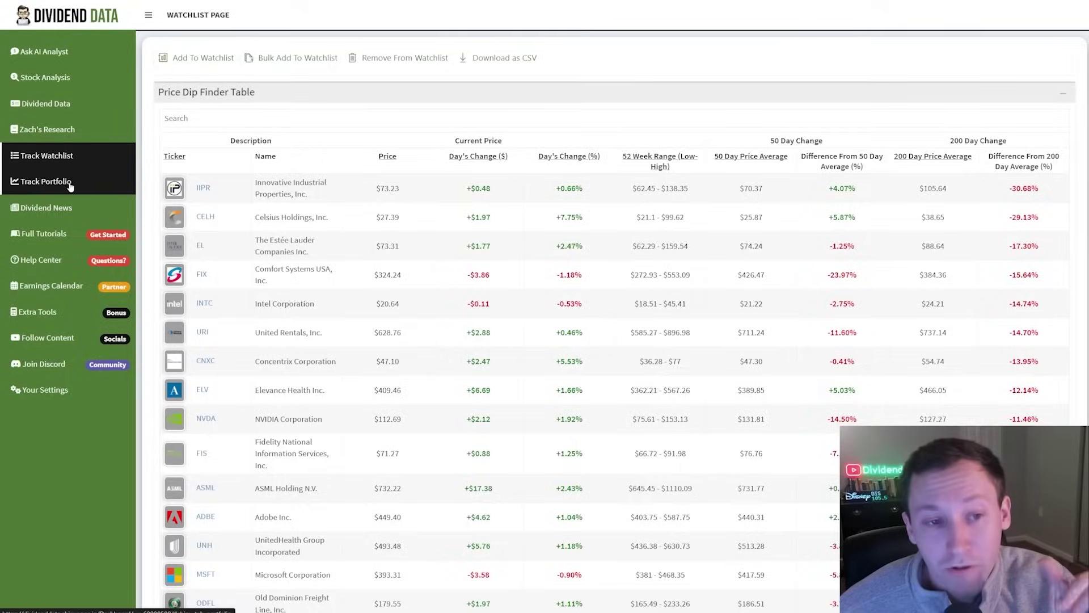
# - View the combined portfolio and the watchlist's Price Dip Finder Table, and return to the portfolio tracking page
pyautogui.click(97, 181)
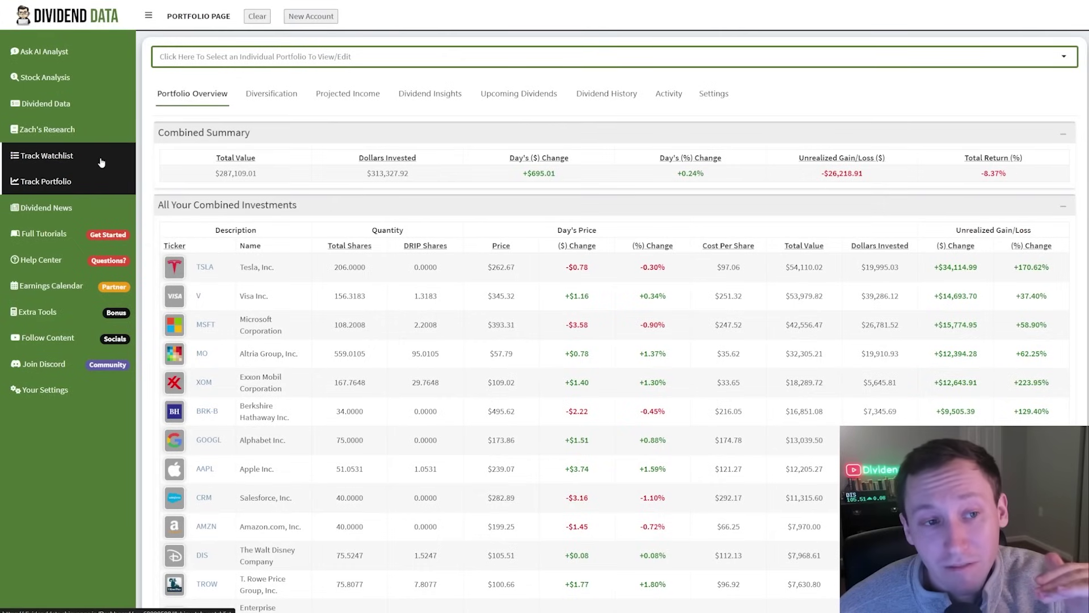
pyautogui.click(98, 161)
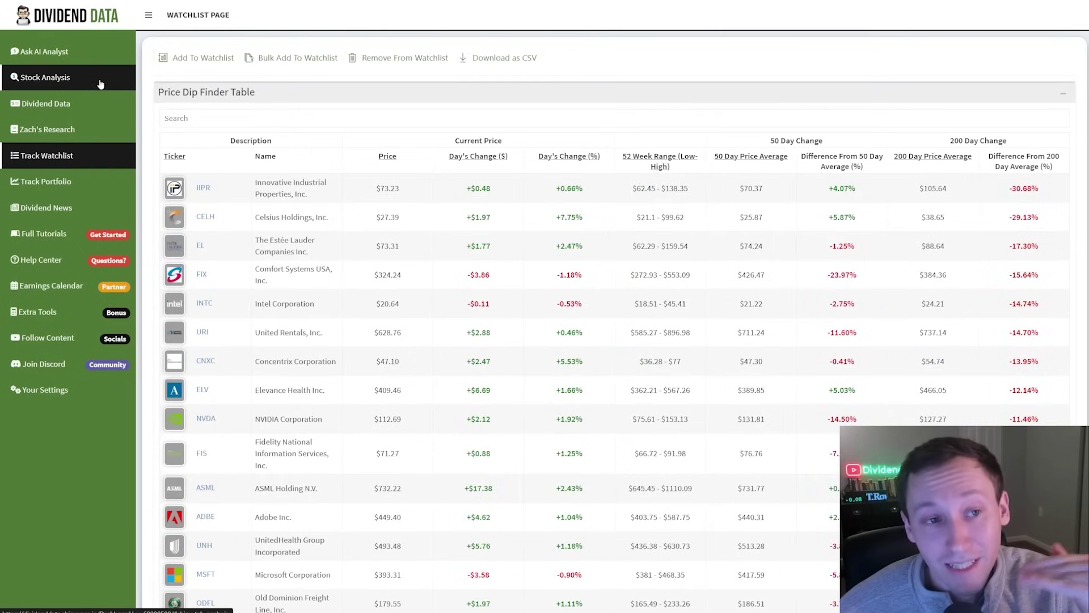
pyautogui.click(98, 185)
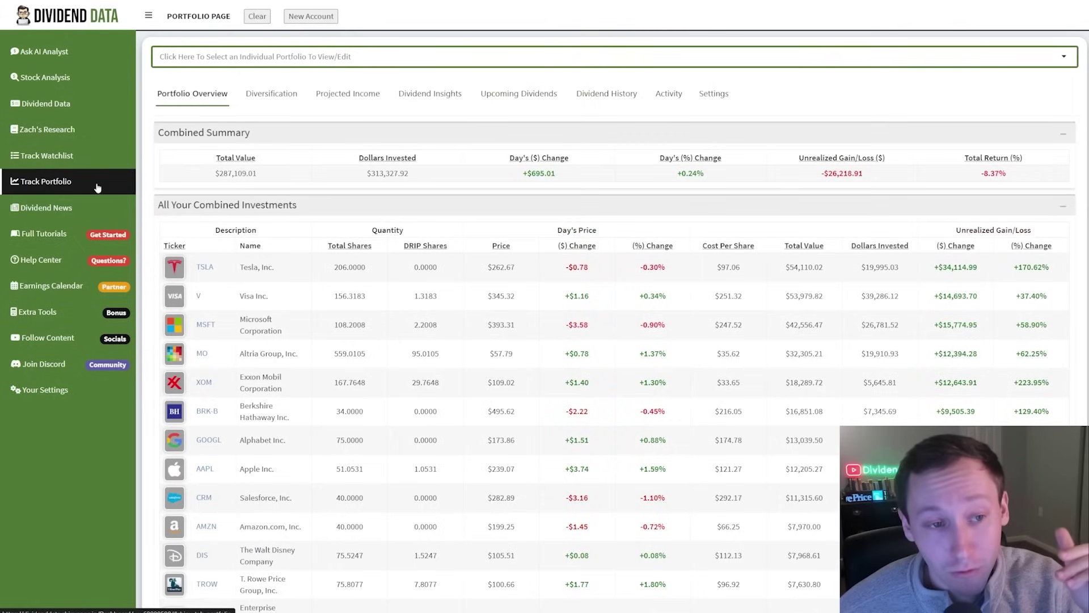
# - Browse the Dividend News page's general and all-dividend feeds, and view your dividend payments by increases, decreases and special dividends
pyautogui.click(104, 214)
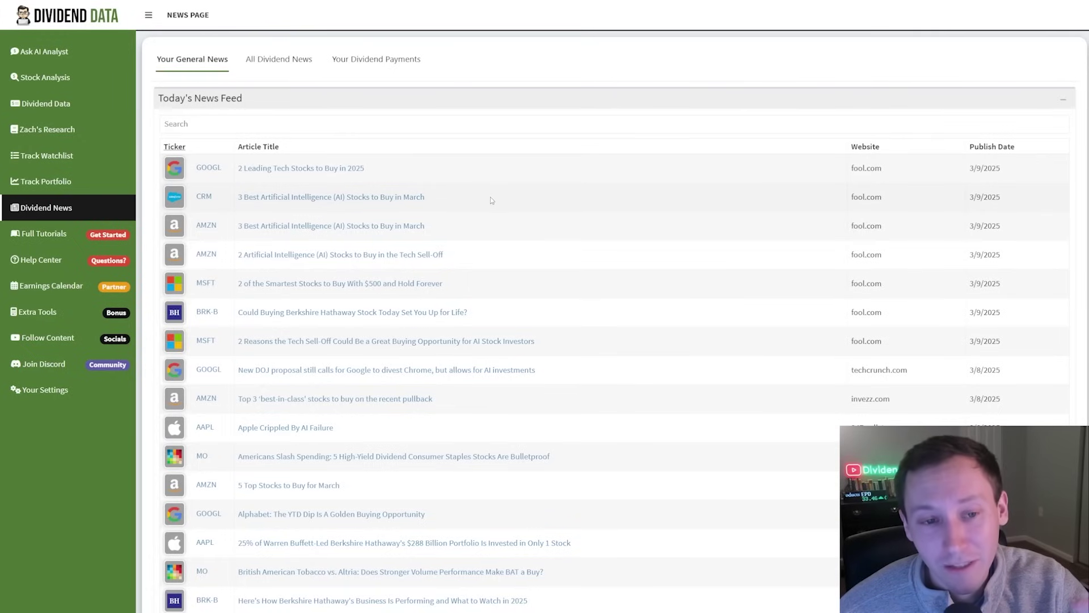
pyautogui.click(279, 59)
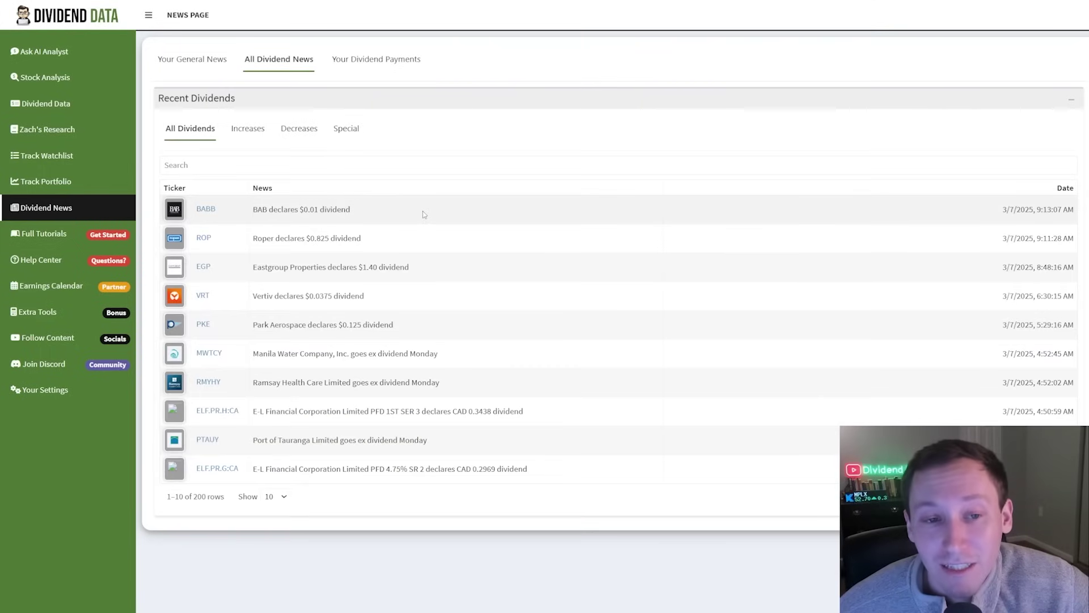
pyautogui.click(347, 59)
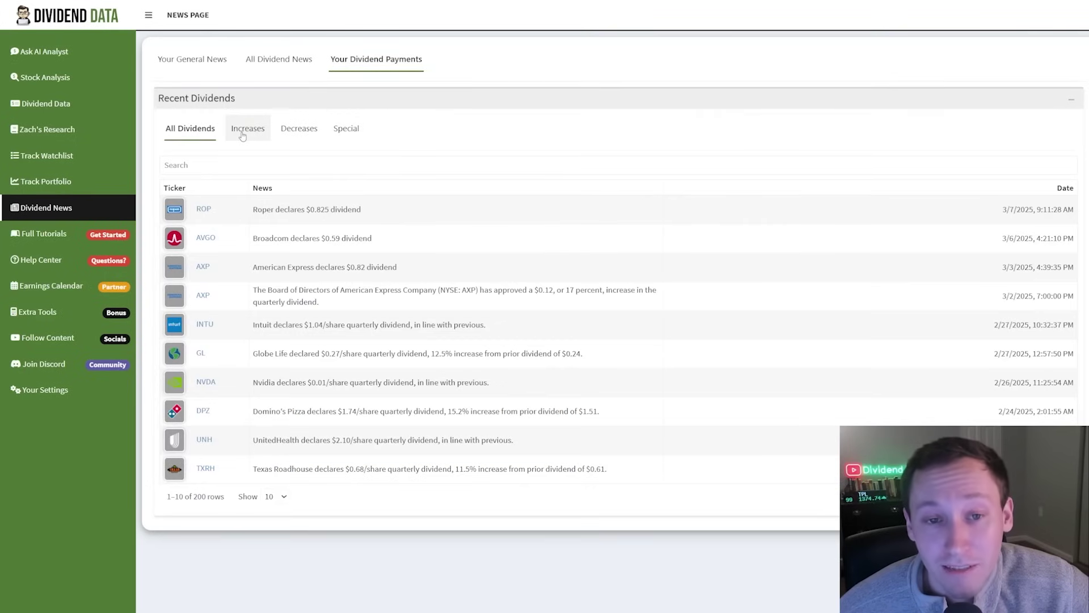
pyautogui.click(242, 133)
pyautogui.click(299, 130)
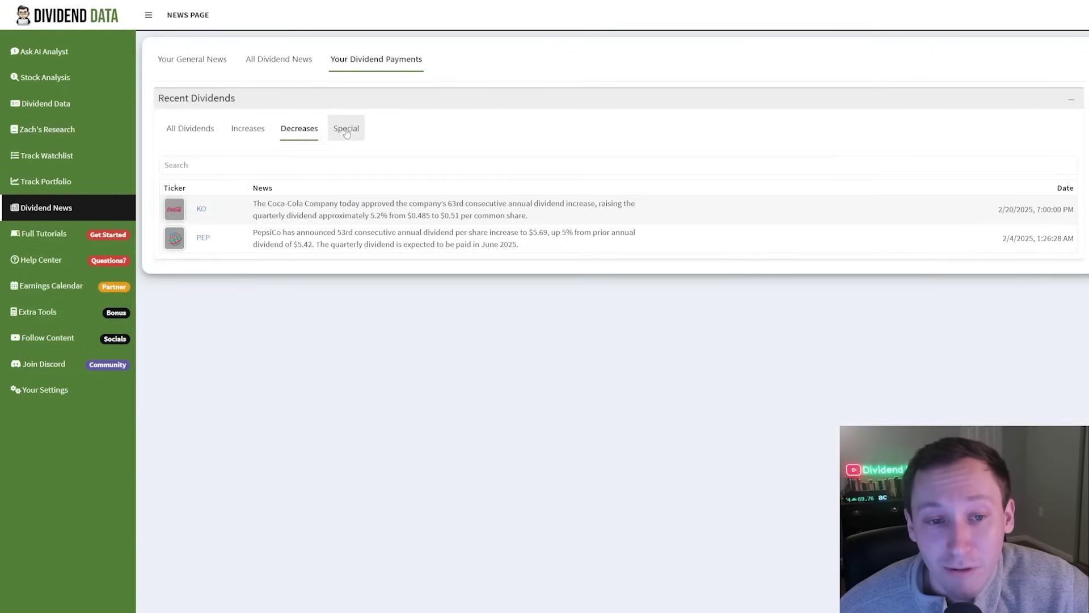
pyautogui.click(346, 129)
pyautogui.click(190, 128)
pyautogui.click(192, 59)
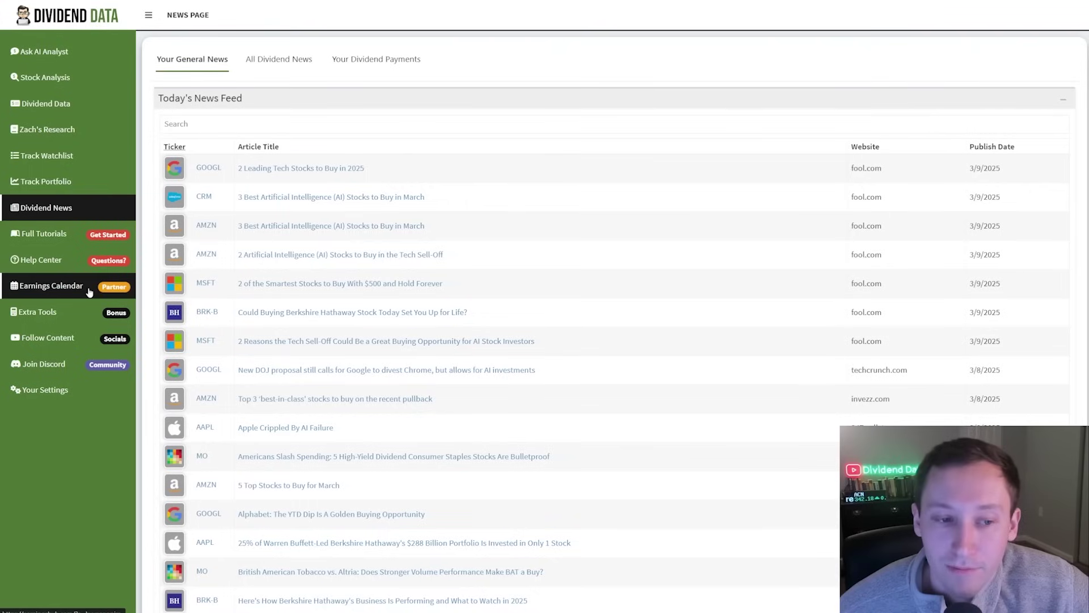
# - Open the account settings page, and look through the support chat's help collections and its message form
pyautogui.click(74, 372)
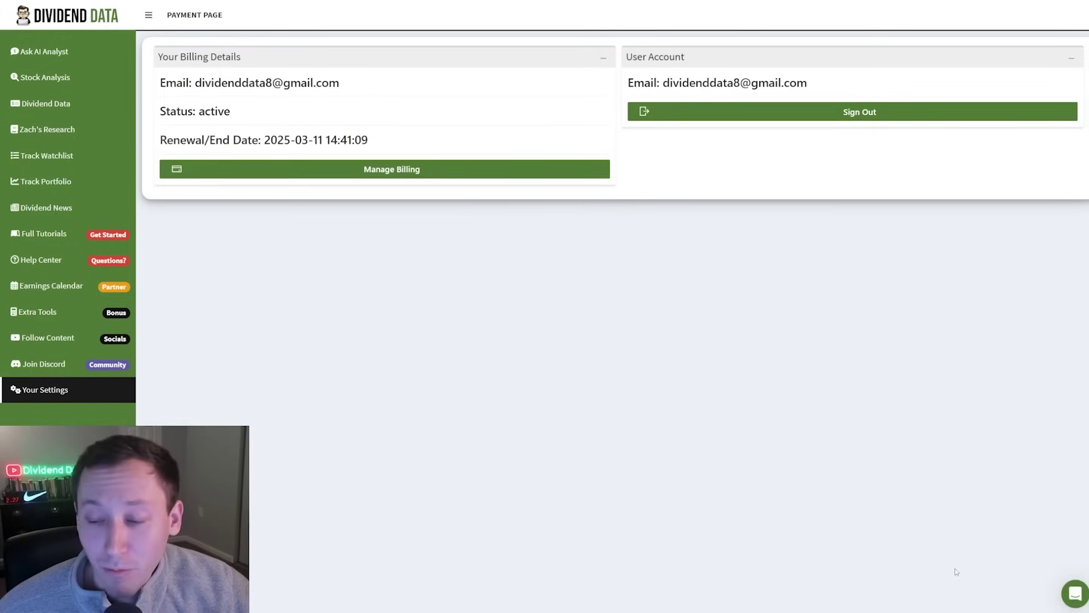
pyautogui.click(1064, 603)
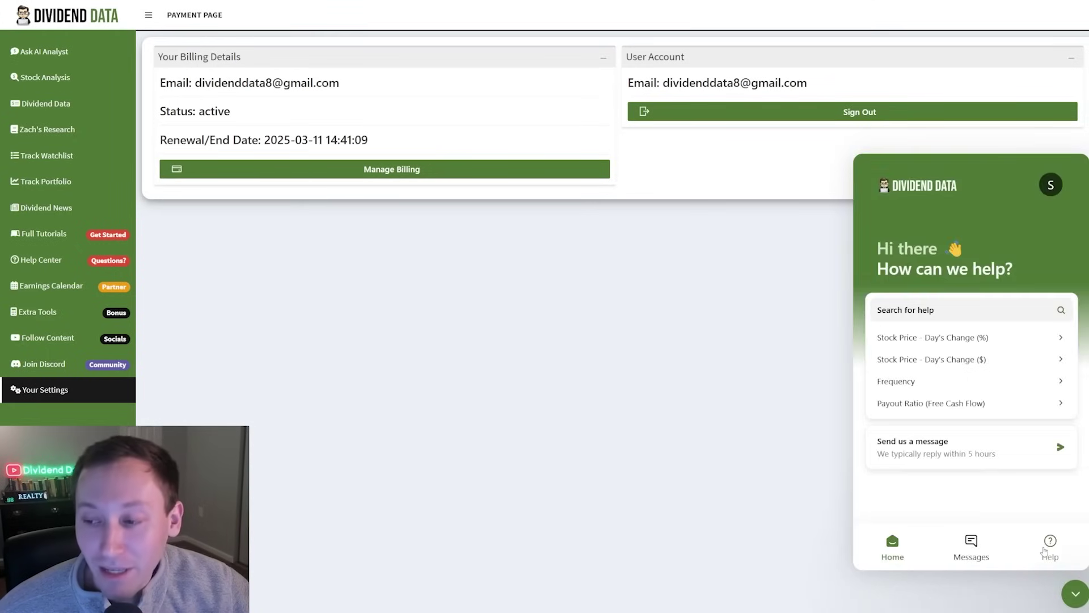
pyautogui.click(1047, 549)
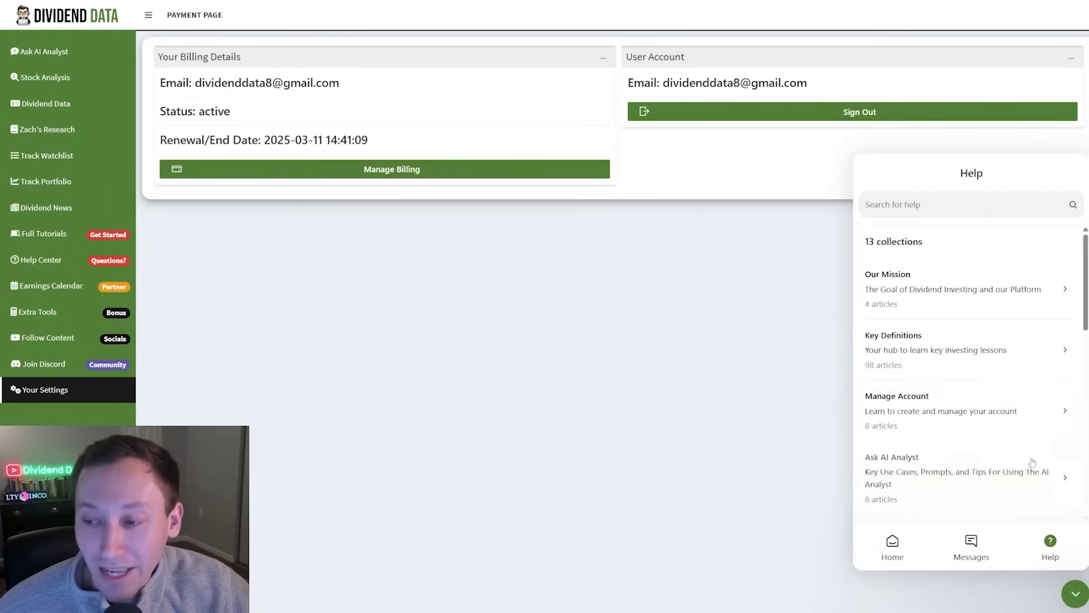
pyautogui.scroll(-1, 964, 369)
pyautogui.click(892, 547)
pyautogui.click(1050, 548)
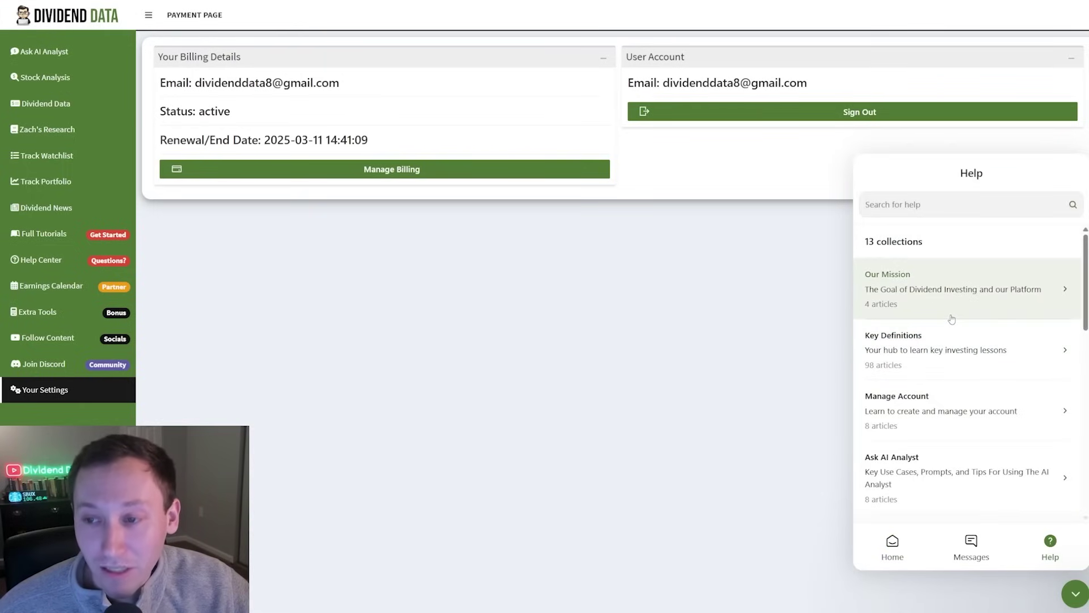
pyautogui.click(972, 547)
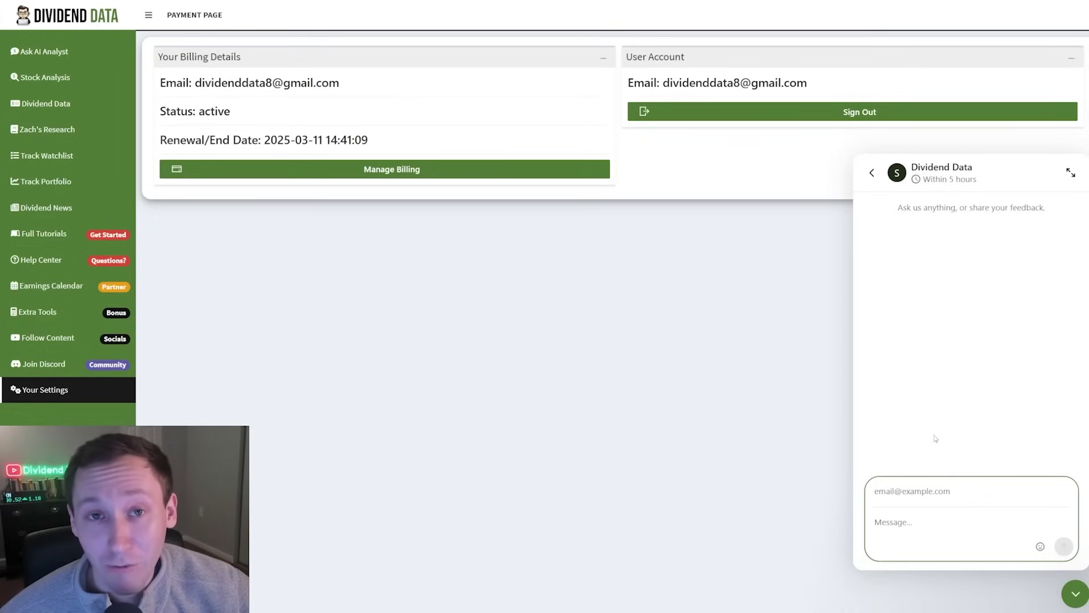
pyautogui.click(1074, 594)
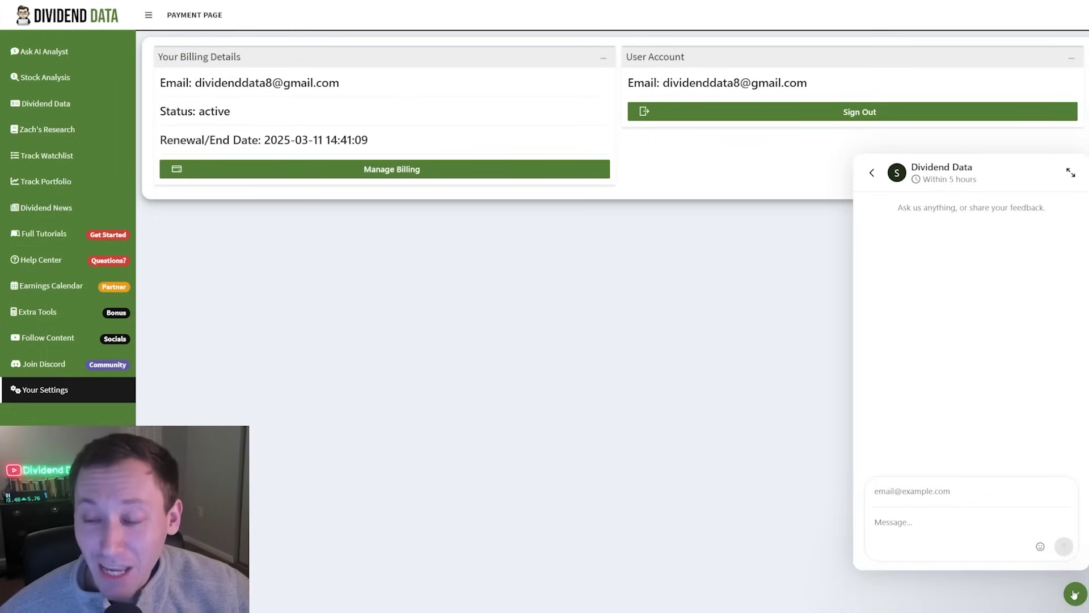